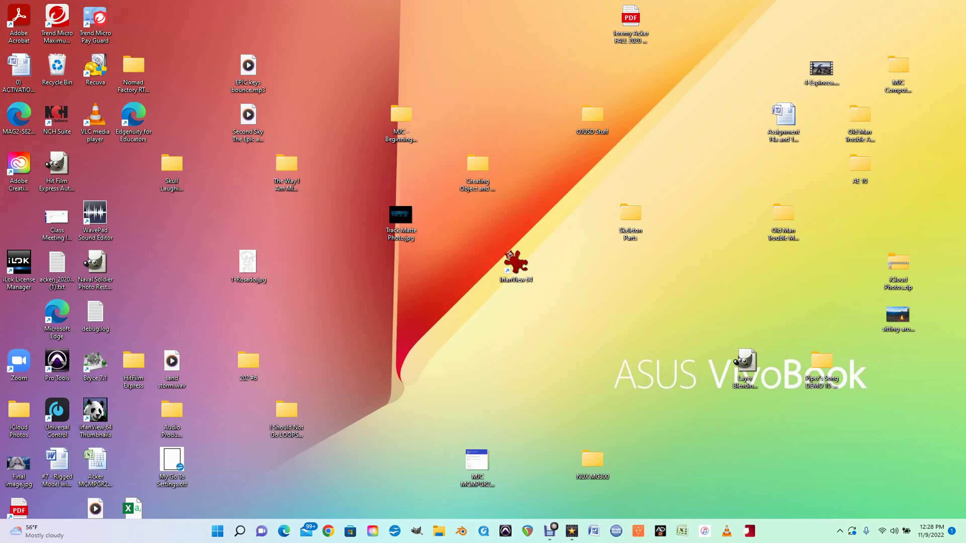
Launch Photoshop from its taskbar icon
left_click(373, 530)
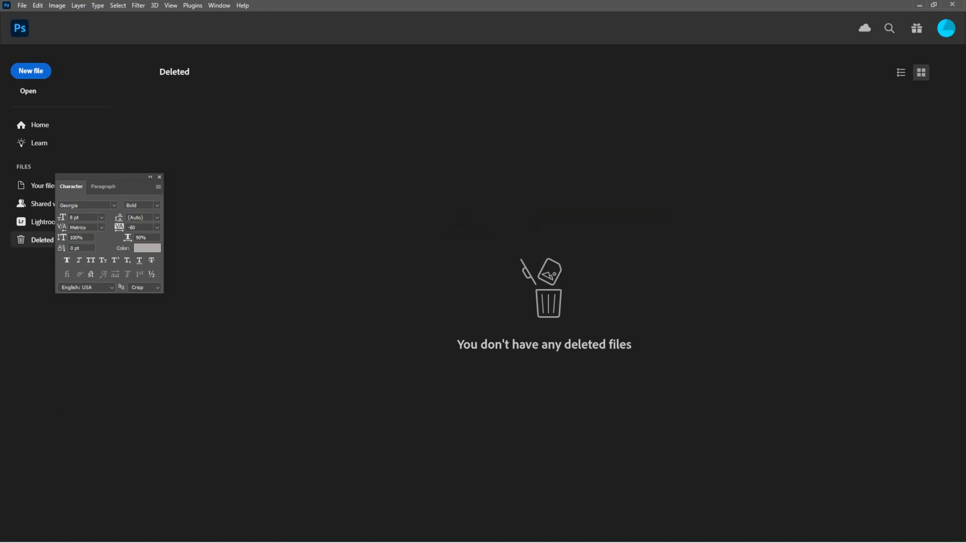
Create a 640 × 480 px document, dock the Character panel aside, and add empty Layer 1
key("ctrl+n")
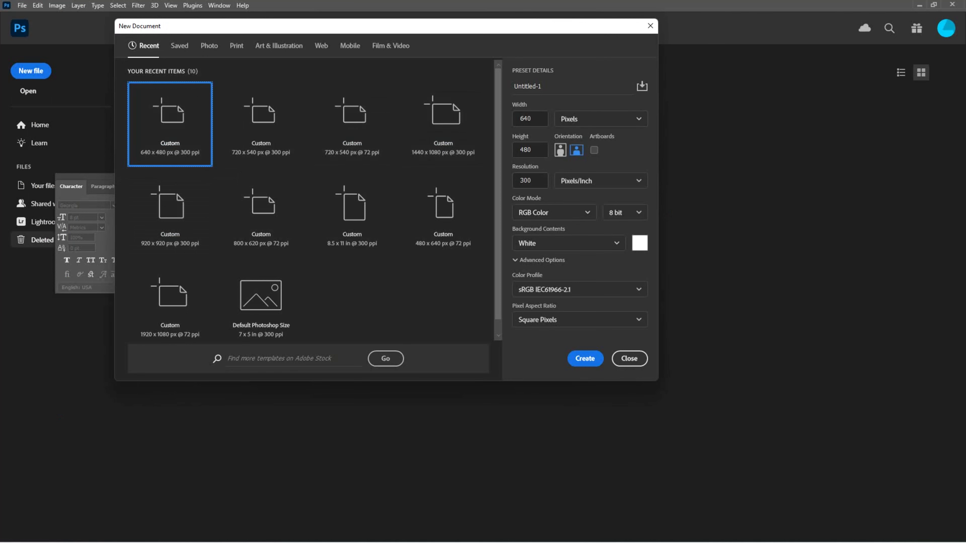
key("Return")
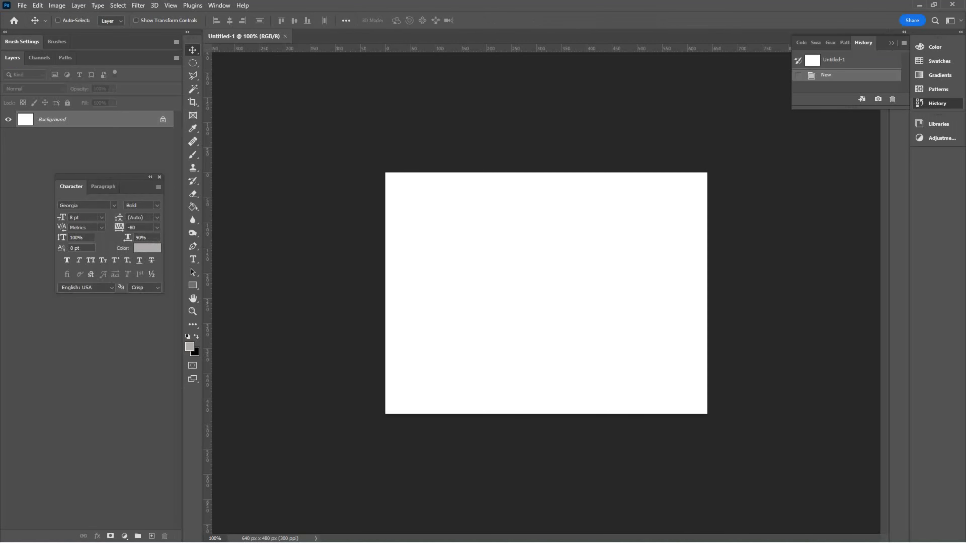
left_click_drag(95, 176, 791, 163)
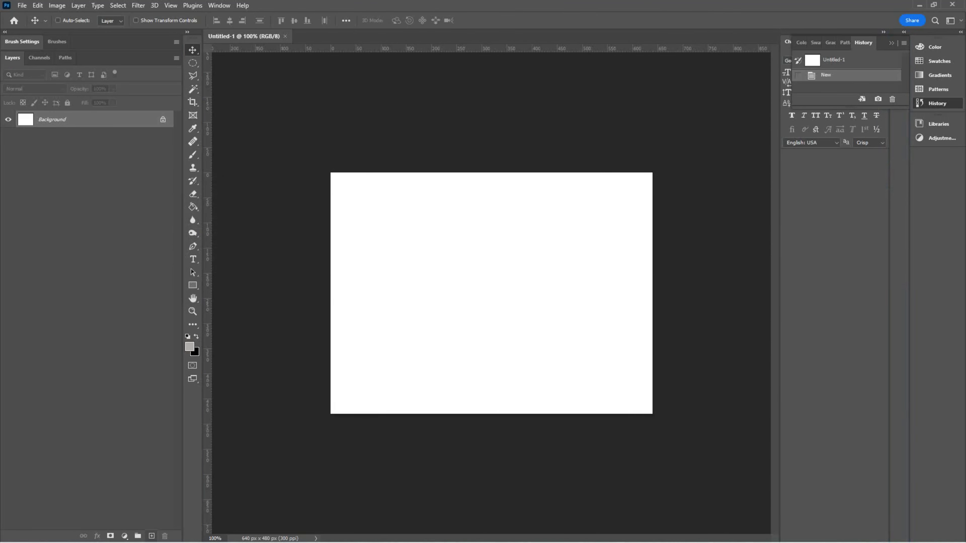
left_click(151, 536)
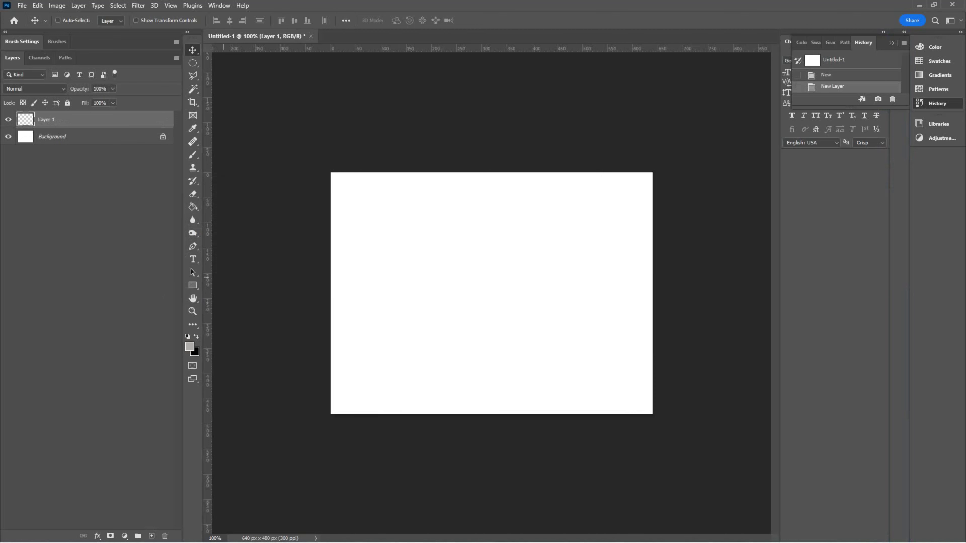
Select a long thin ellipse across the canvas and reset colours to default black and white
left_click(193, 63)
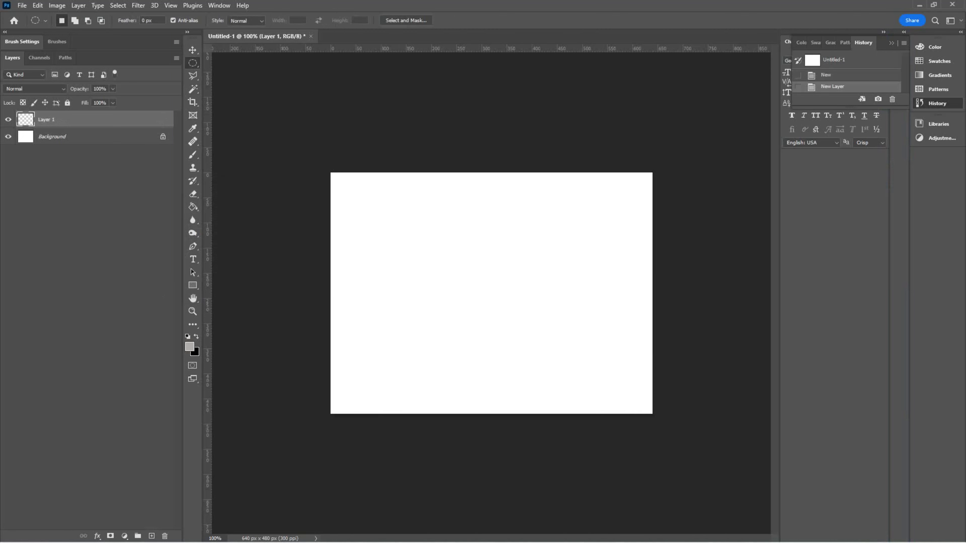
left_click_drag(365, 261, 621, 283)
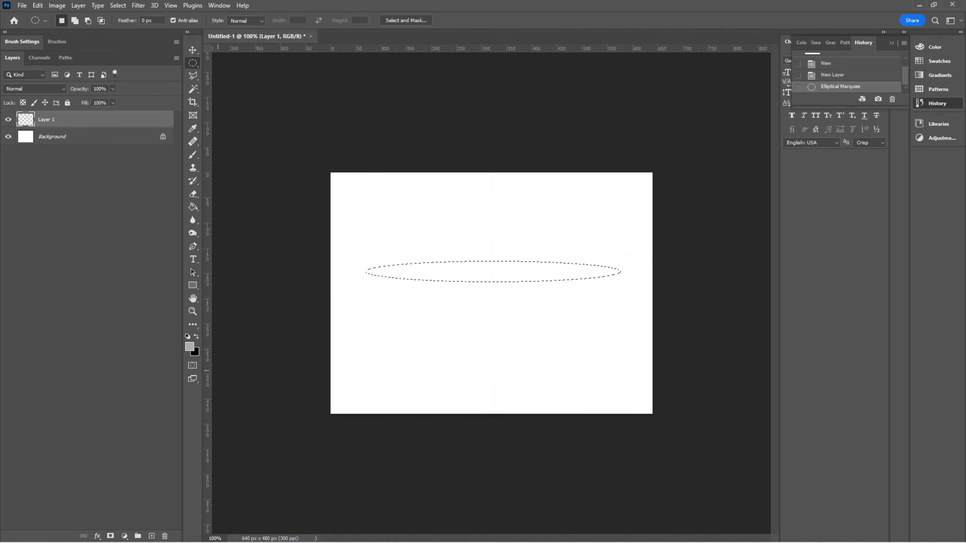
key("x")
key("d")
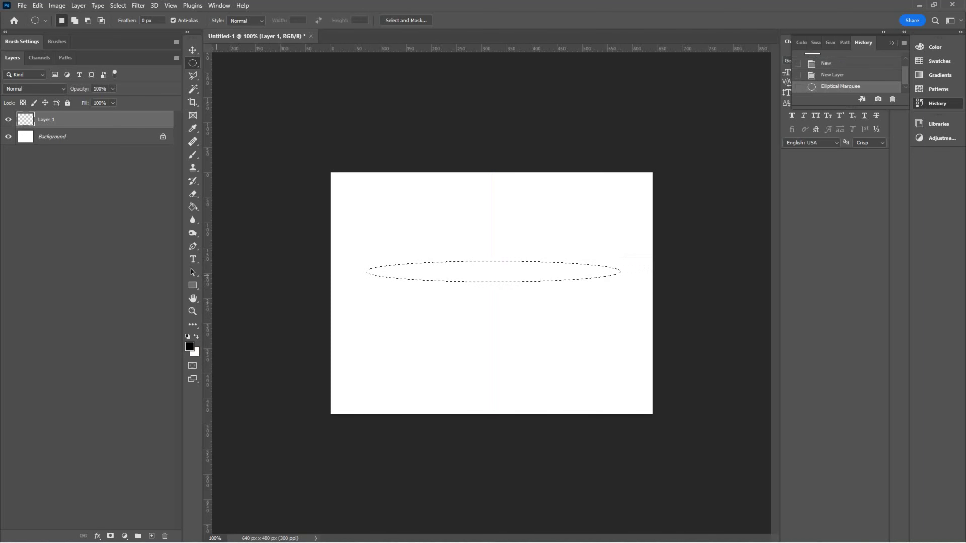
key("ctrl+d")
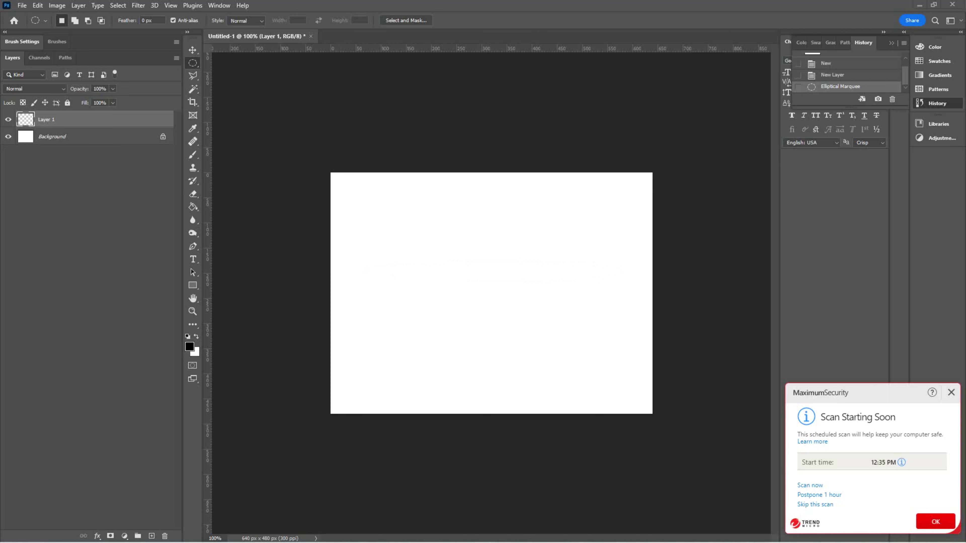
left_click(951, 392)
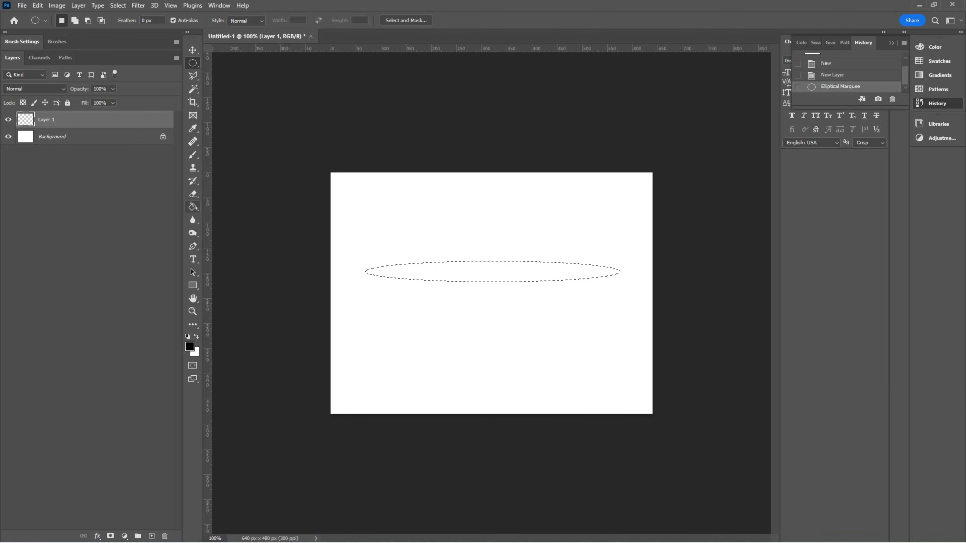
Fill the ellipse black with the Paint Bucket and add an empty Layer 2
left_click(193, 207)
left_click(456, 271)
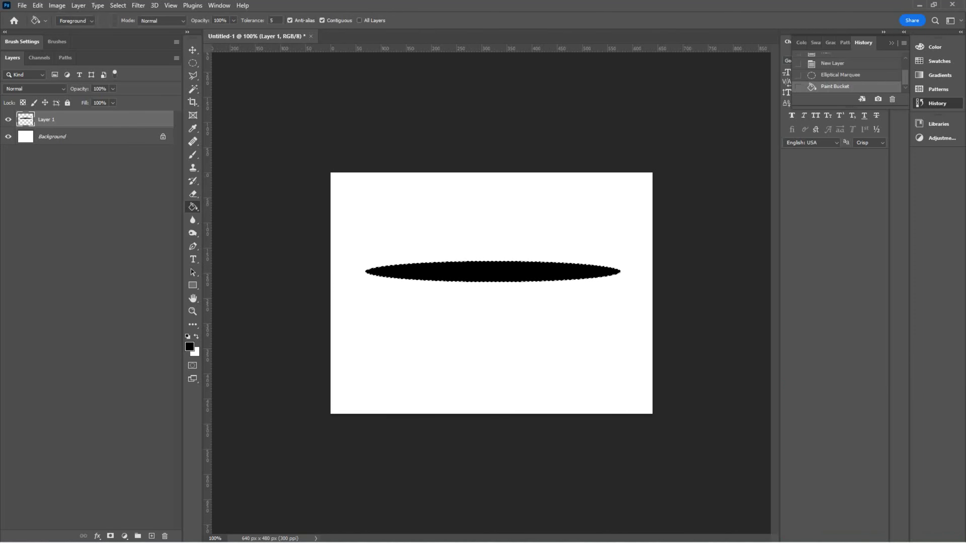
key("ctrl+shift+alt+n")
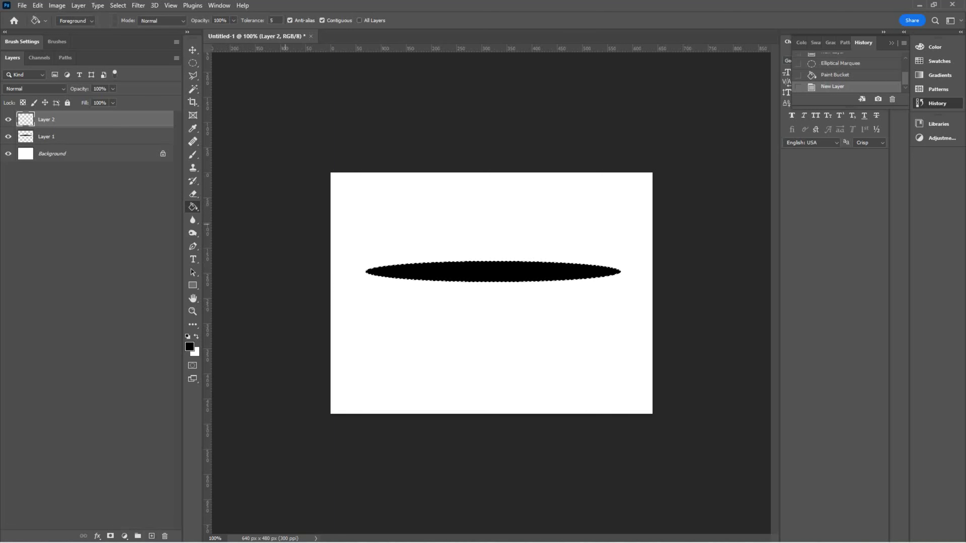
Move Layer 1 above Layer 2 and select a taller oval over the ellipse's middle on Layer 2
key("ctrl+d")
left_click_drag(53, 137, 54, 116)
key("alt+[")
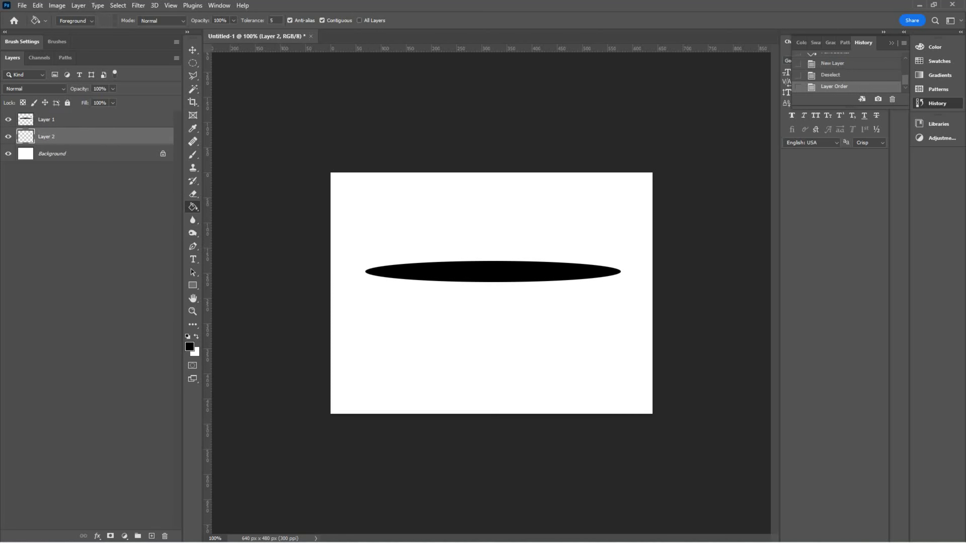
key("m")
left_click_drag(431, 243, 537, 292)
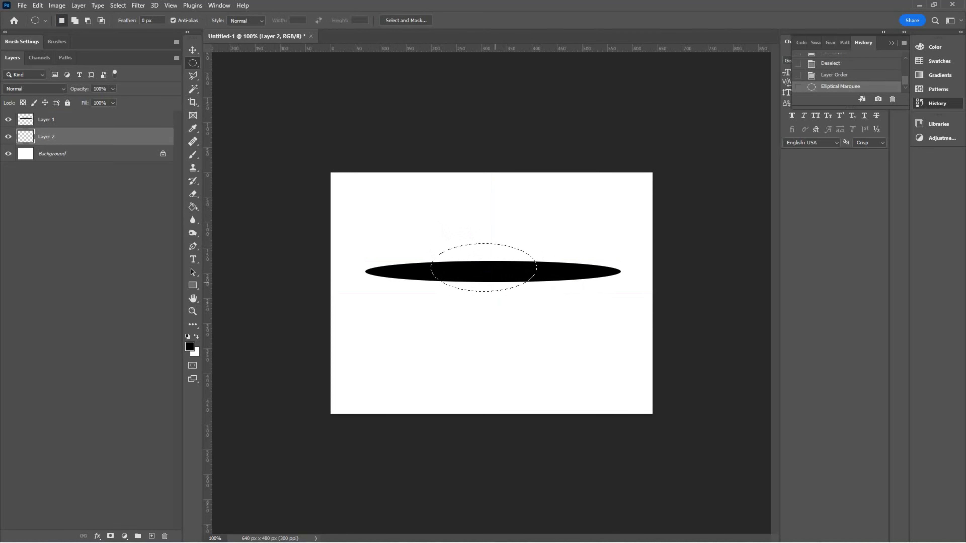
left_click_drag(488, 256, 496, 262)
Set the foreground to dark red #7e0a0a and fill the oval with it
left_click(190, 347)
left_click(620, 217)
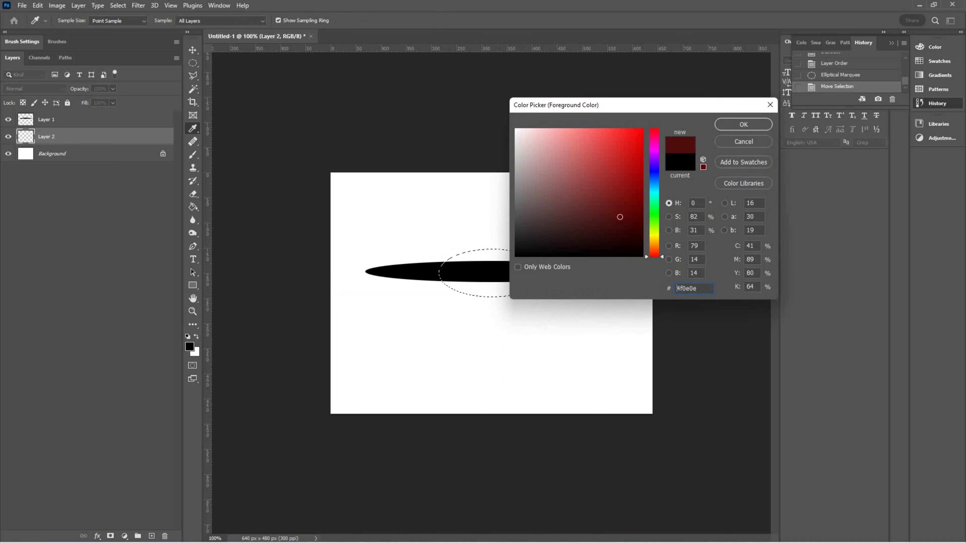
mouse_move(620, 217)
left_mouse_down()
mouse_move(617, 204)
mouse_move(633, 193)
left_mouse_up()
left_click(743, 125)
left_click(192, 207)
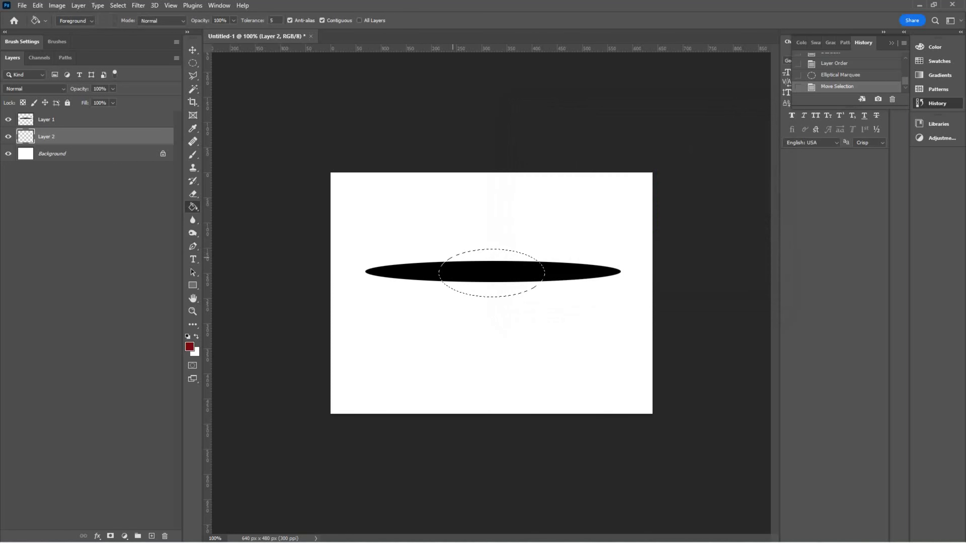
left_click(461, 261)
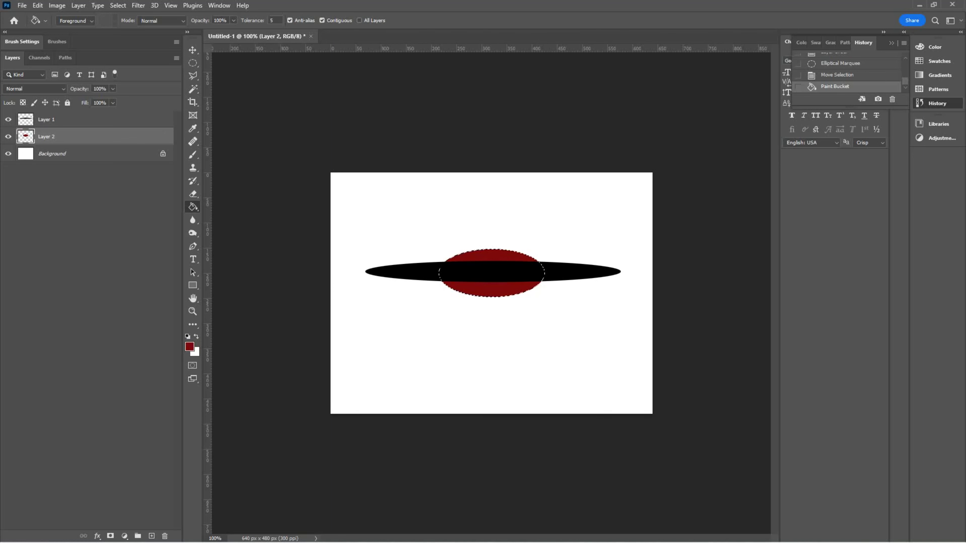
Duplicate Layer 2 as Layer 2 copy and fill its oval black
right_click(103, 136)
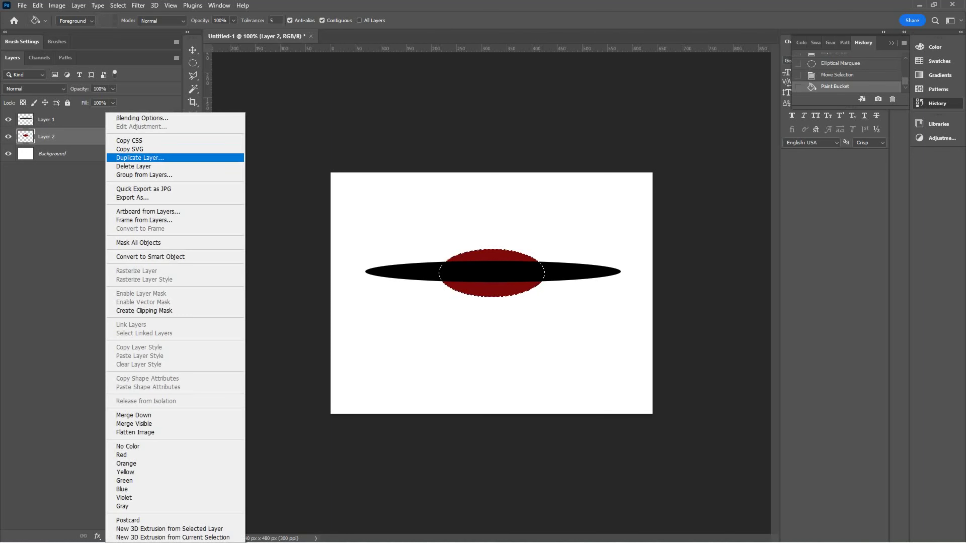
left_click(139, 157)
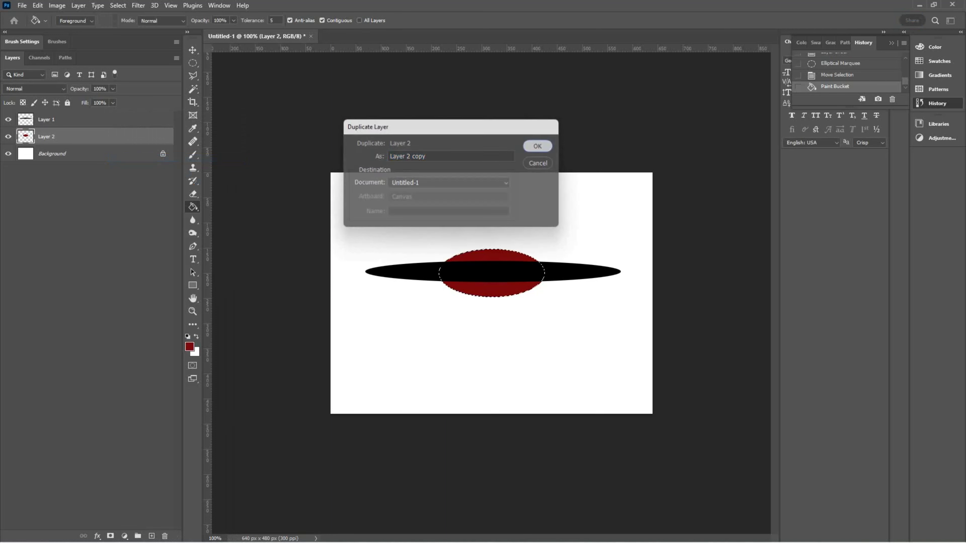
key("Return")
key("d")
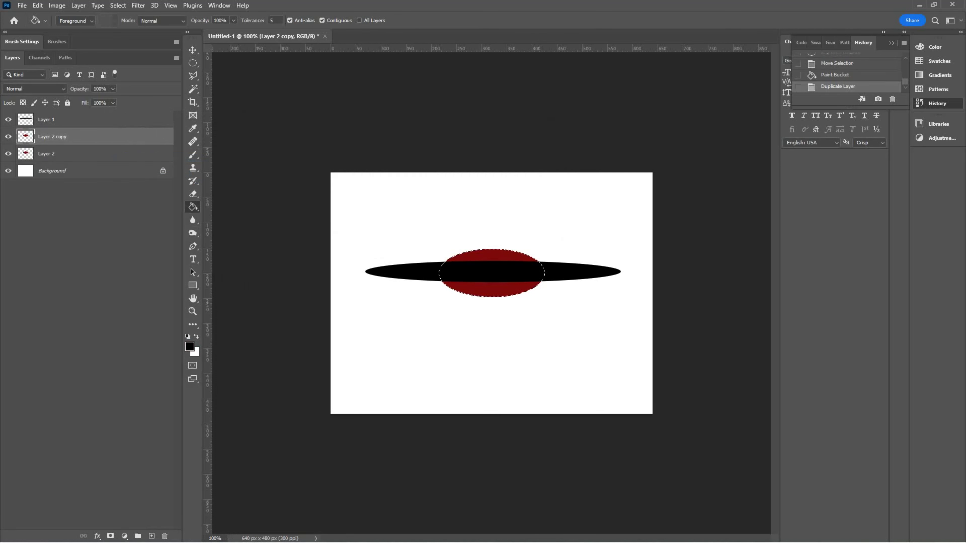
left_click(477, 277)
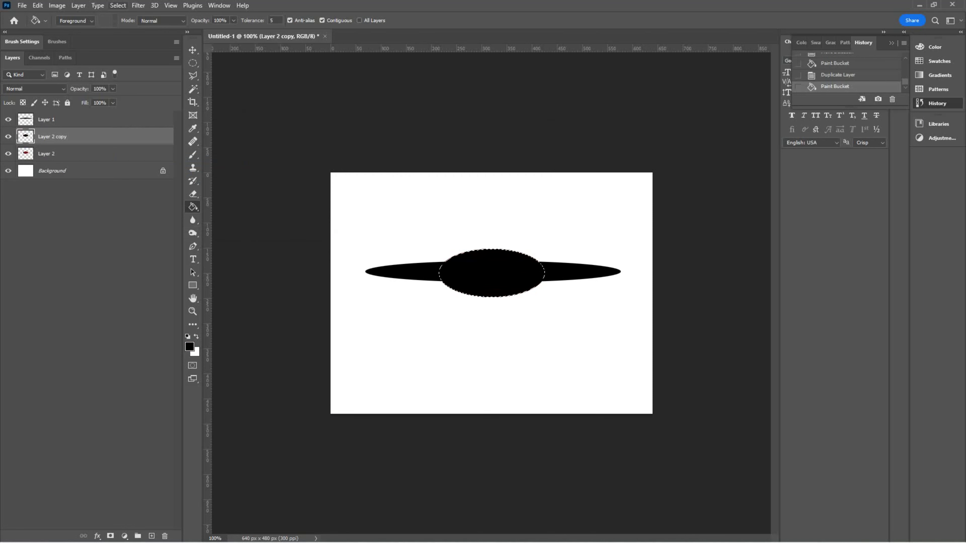
Contract the oval selection and delete its interior to leave a black ring, then select Layer 1
left_click(117, 5)
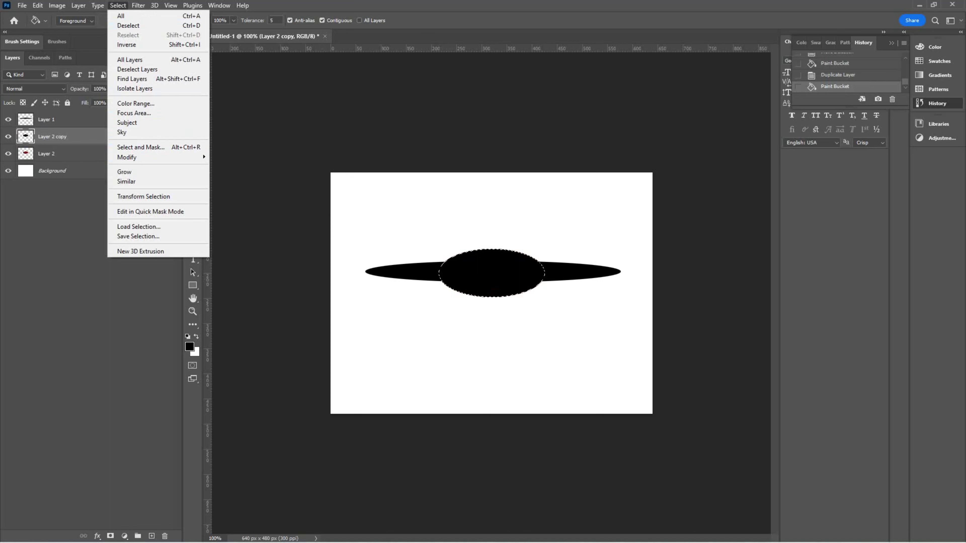
mouse_move(158, 157)
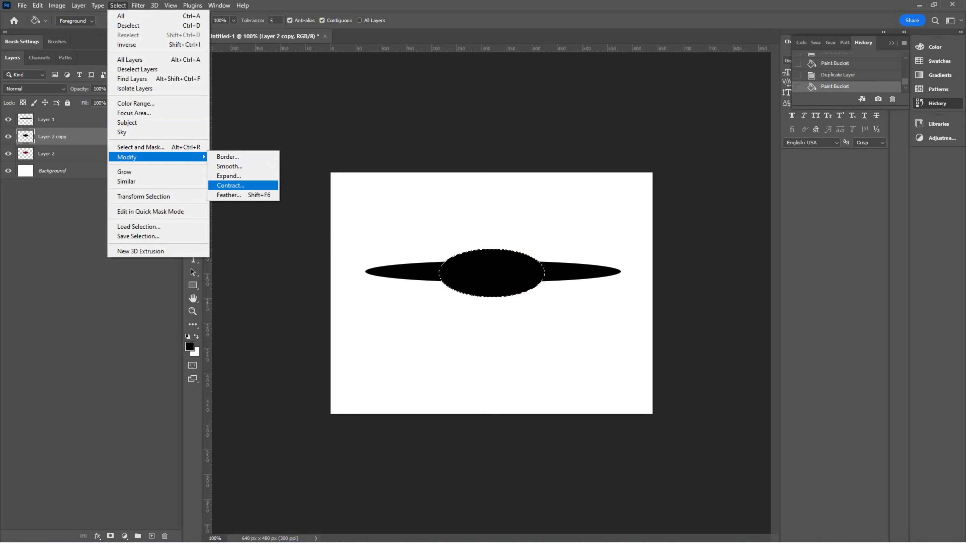
left_click(230, 185)
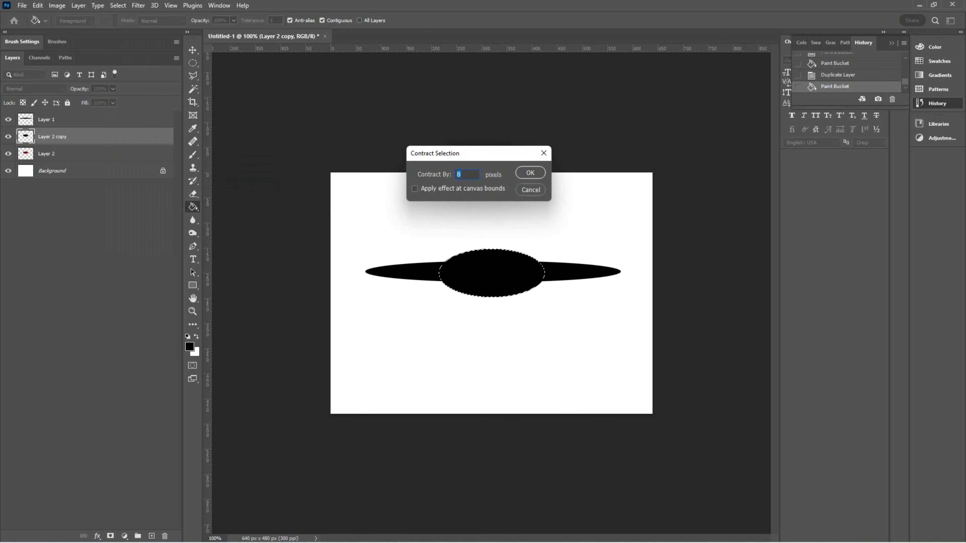
key("BackSpace")
key("Return")
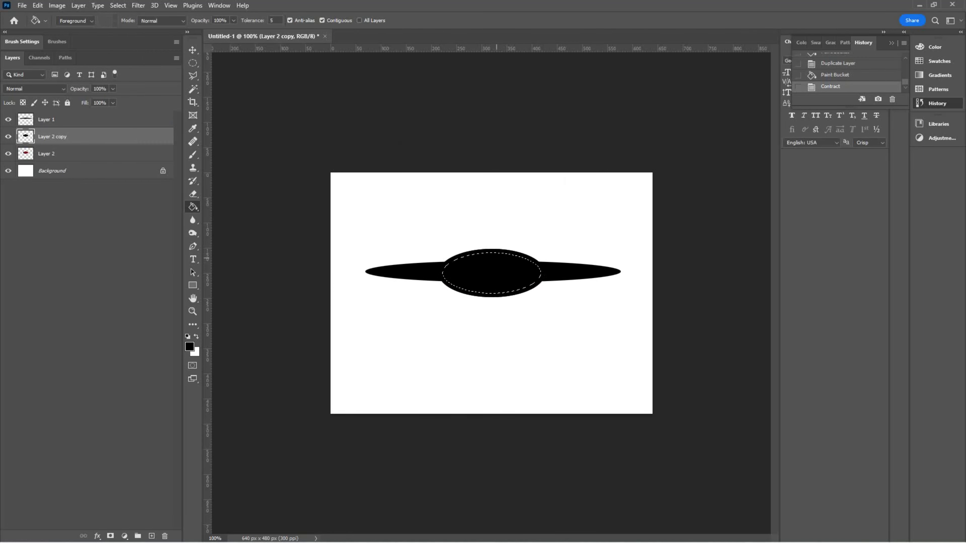
key("Delete")
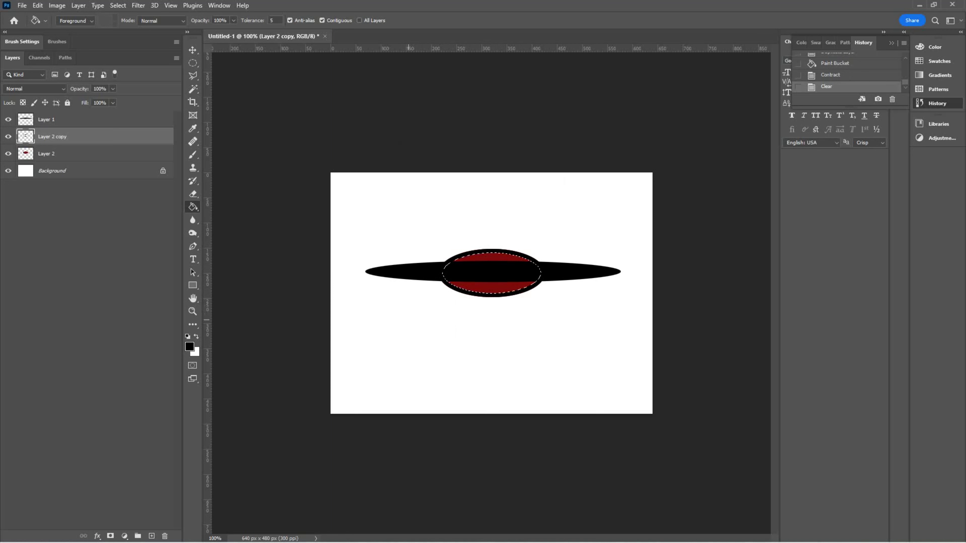
key("ctrl+d")
left_click(57, 120)
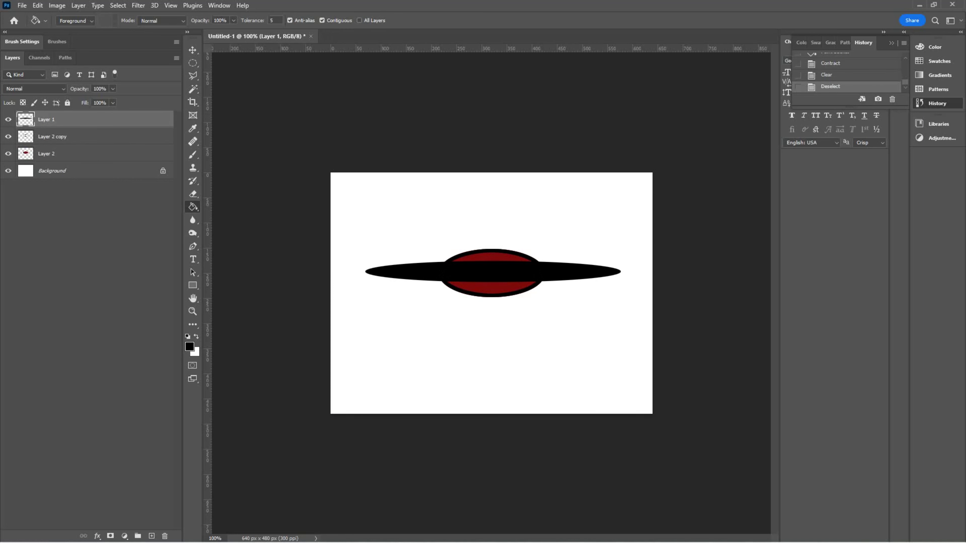
Duplicate Layer 1 as Layer 1 copy and fill its ellipse light grey
right_click(137, 113)
left_click(170, 158)
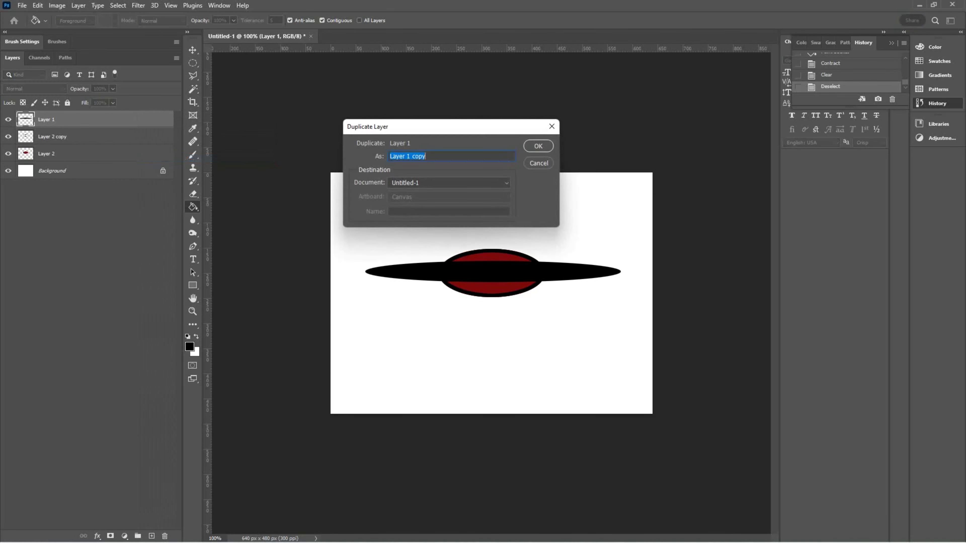
left_click(538, 146)
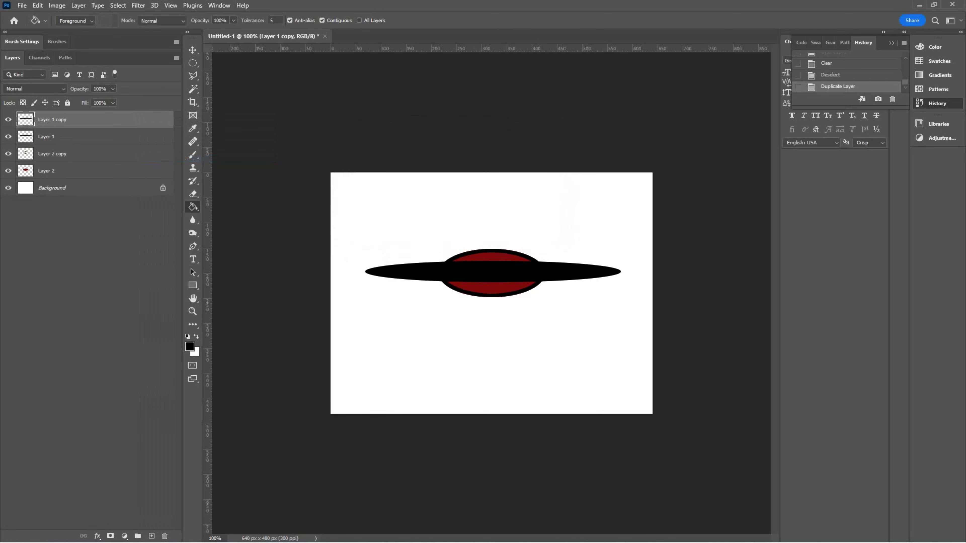
key("x")
left_click(189, 346)
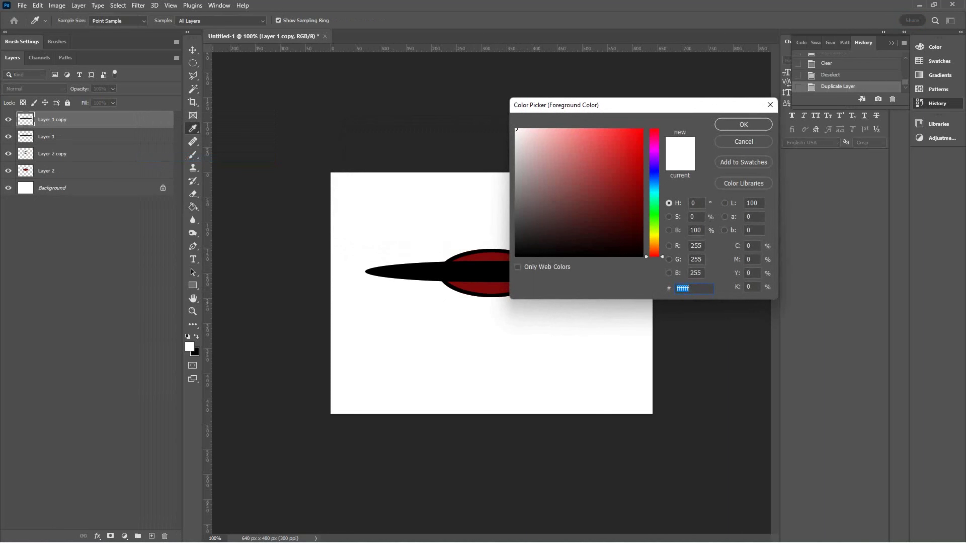
left_click(517, 165)
key("Return")
key("g")
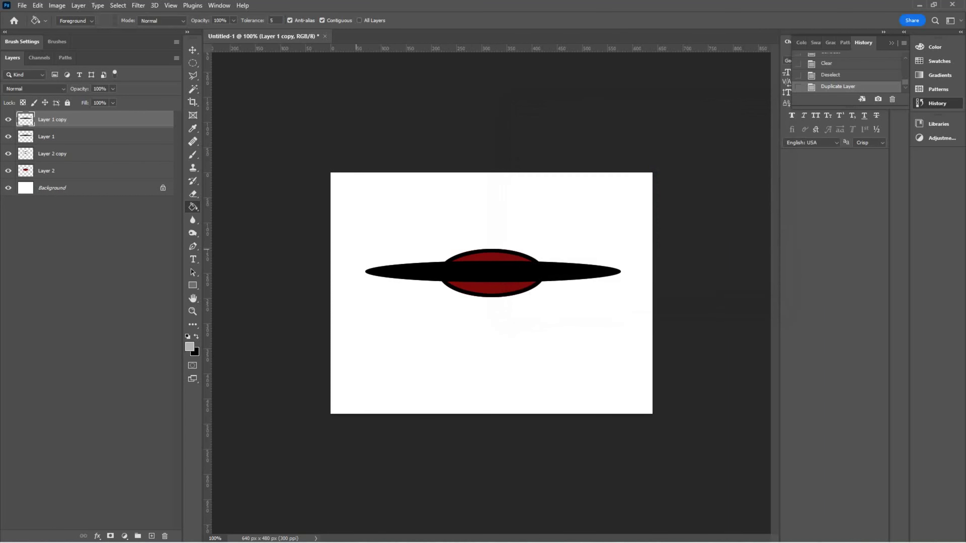
left_click(449, 268)
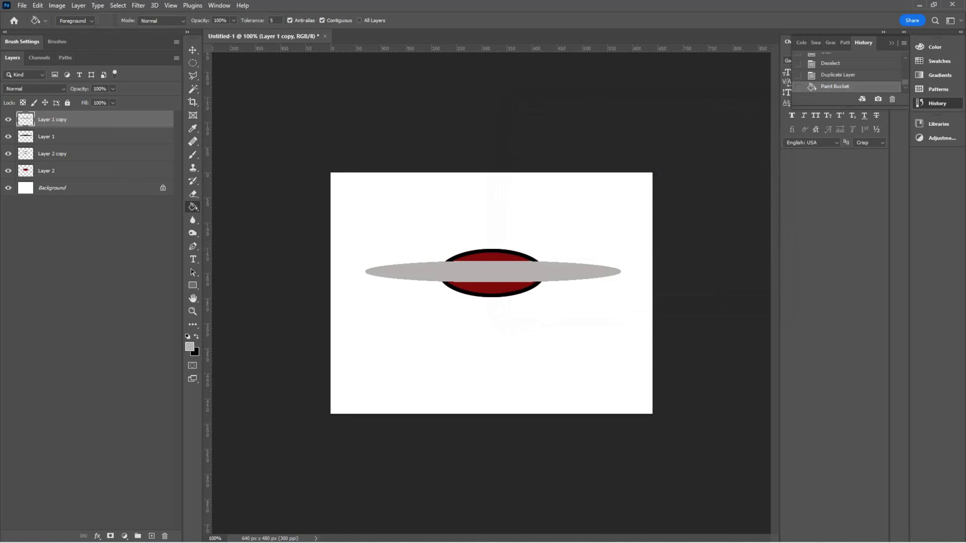
Free Transform the grey ellipse, squashing it to about 18 px tall
key("v")
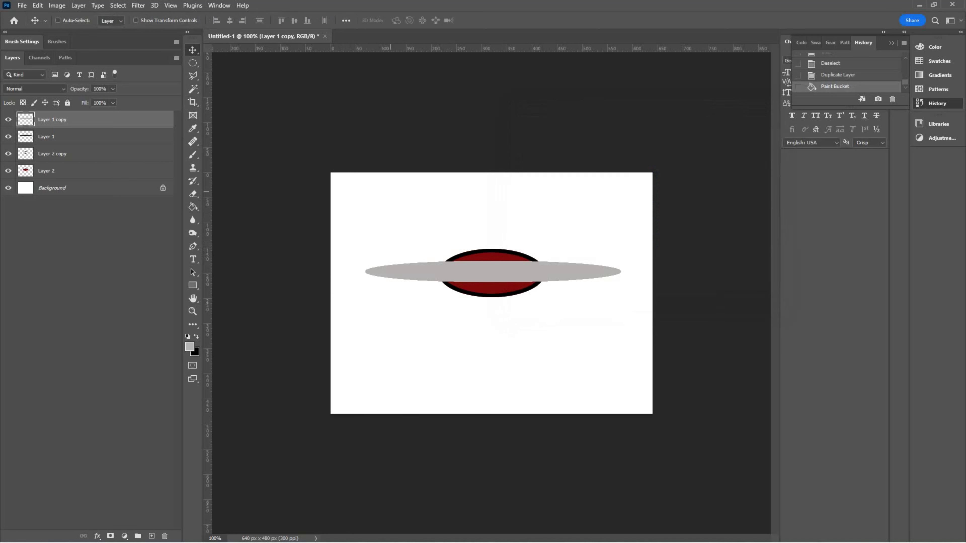
key("ctrl")
key("ctrl+t")
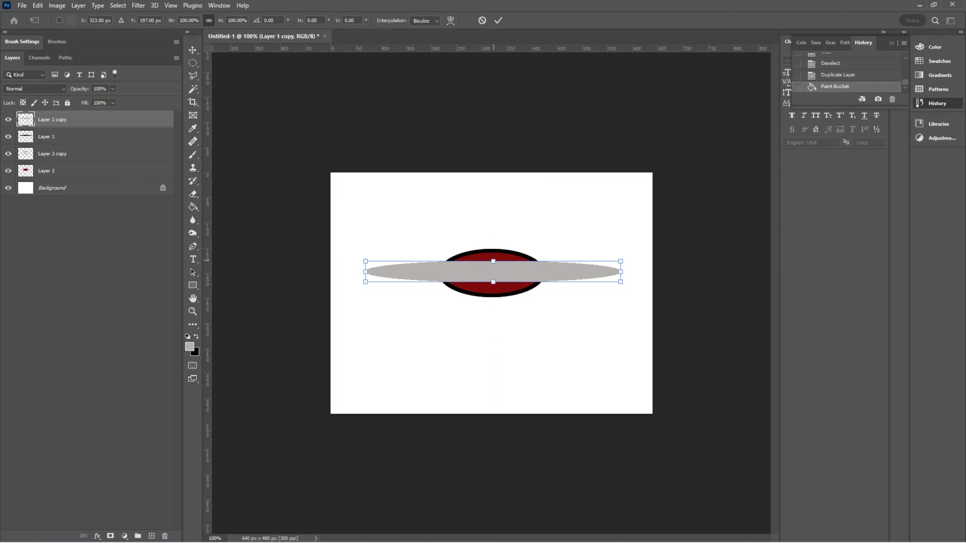
left_click_drag(493, 262, 493, 272)
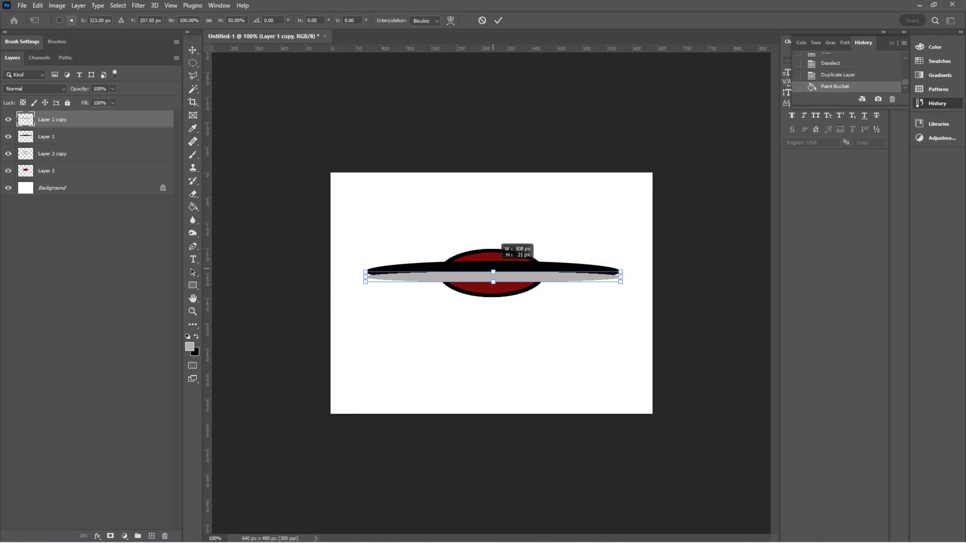
left_click_drag(493, 271, 493, 273)
key("Return")
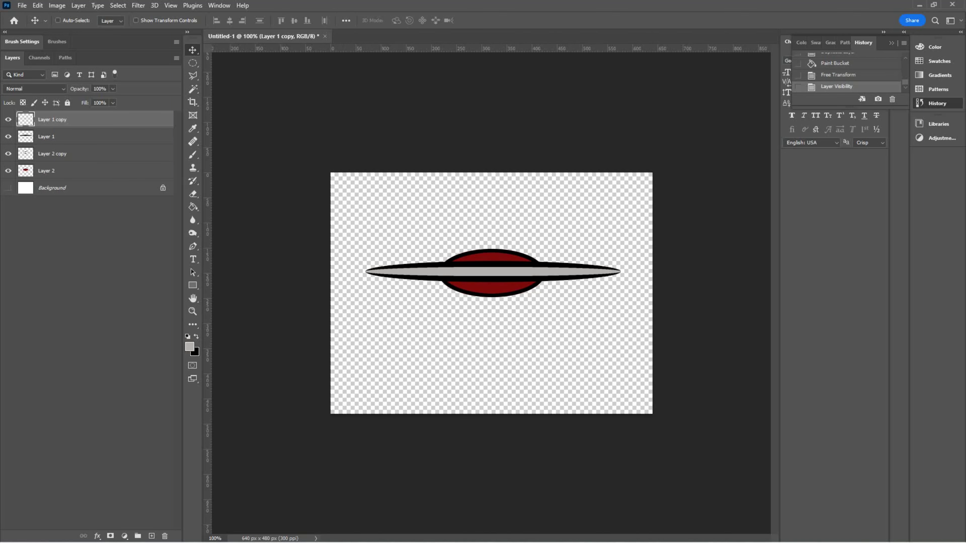
Export the image as a transparent PNG named 'DEMO Spaceship' into the AE 10 folder
left_click(22, 5)
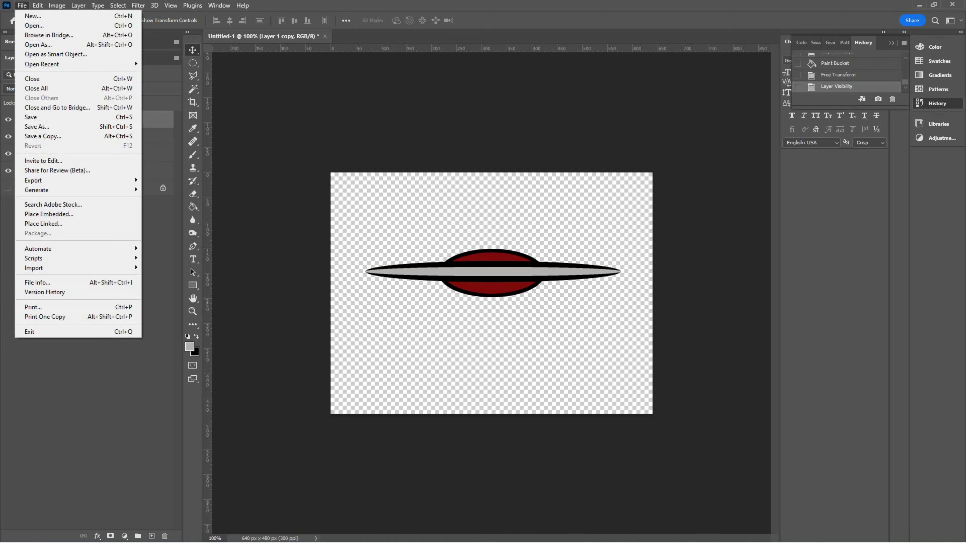
mouse_move(57, 180)
left_click(163, 189)
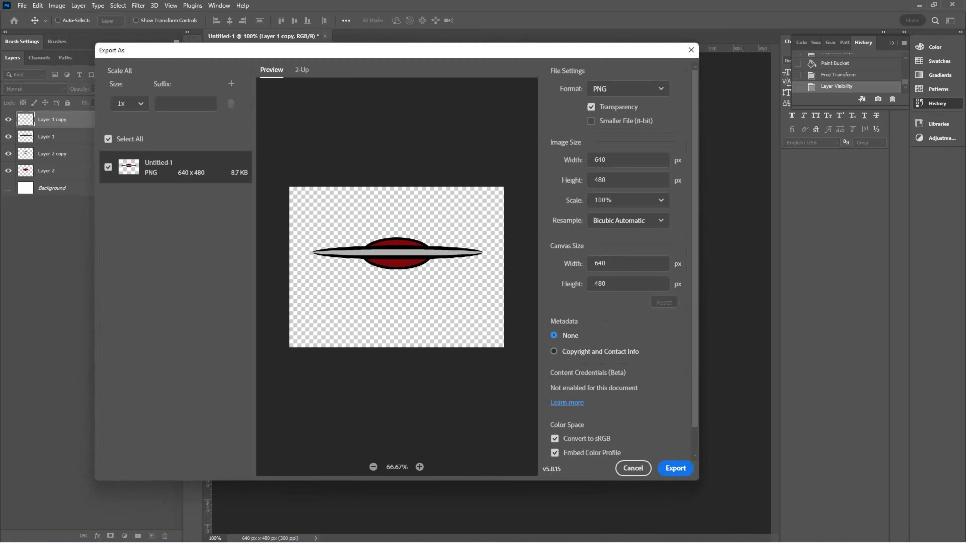
left_click(675, 468)
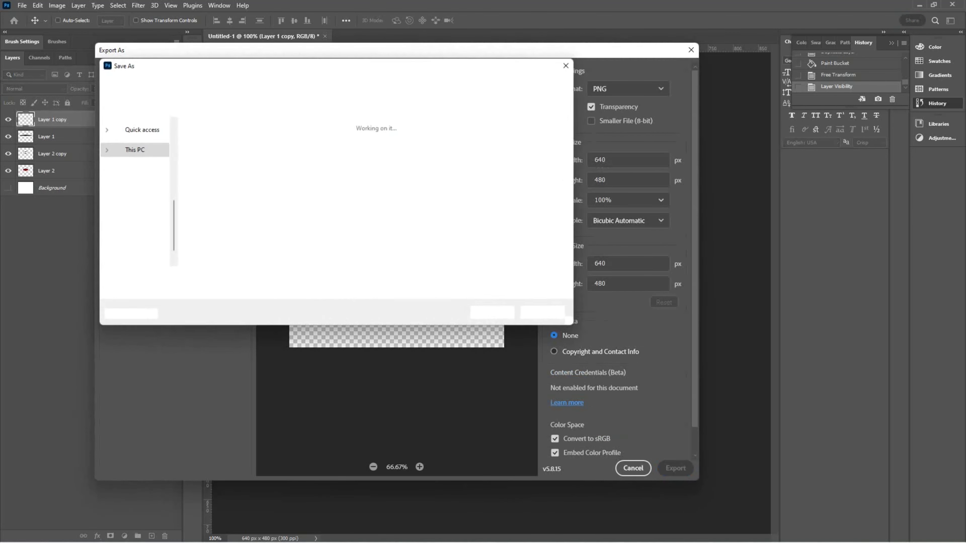
type("DEMO Spacesh")
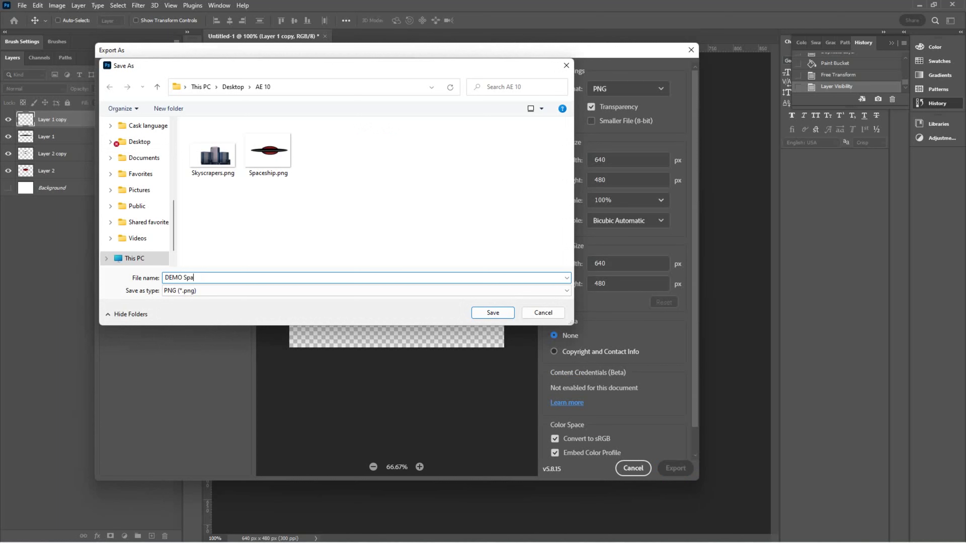
type("ip")
key("Return")
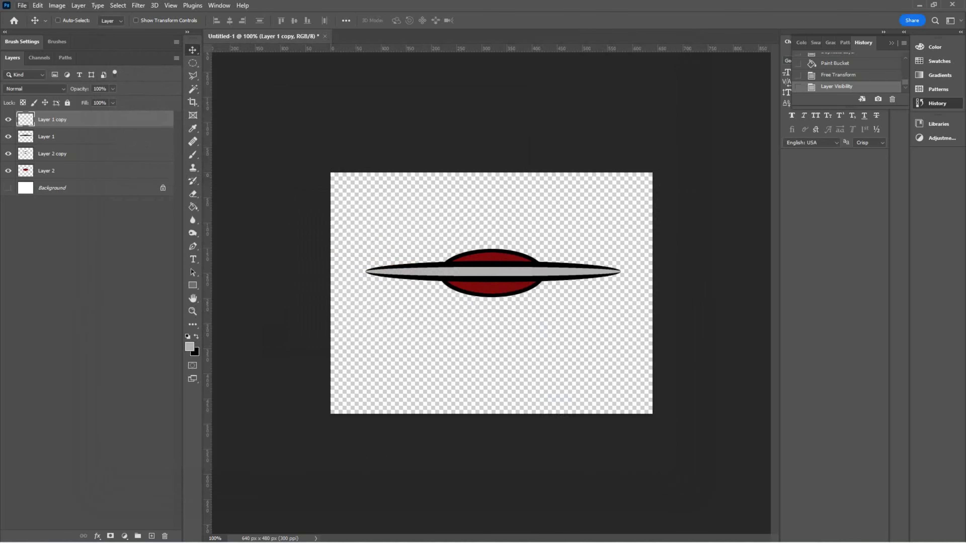
left_click(21, 5)
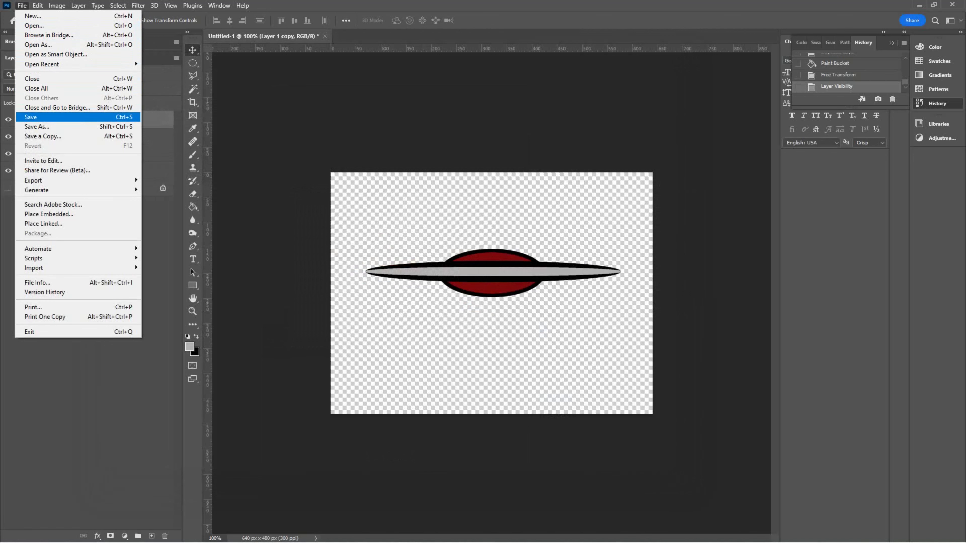
Save the document on the computer as DEMO Spaceship.psd with Maximize Compatibility, then close Photoshop
left_click(121, 117)
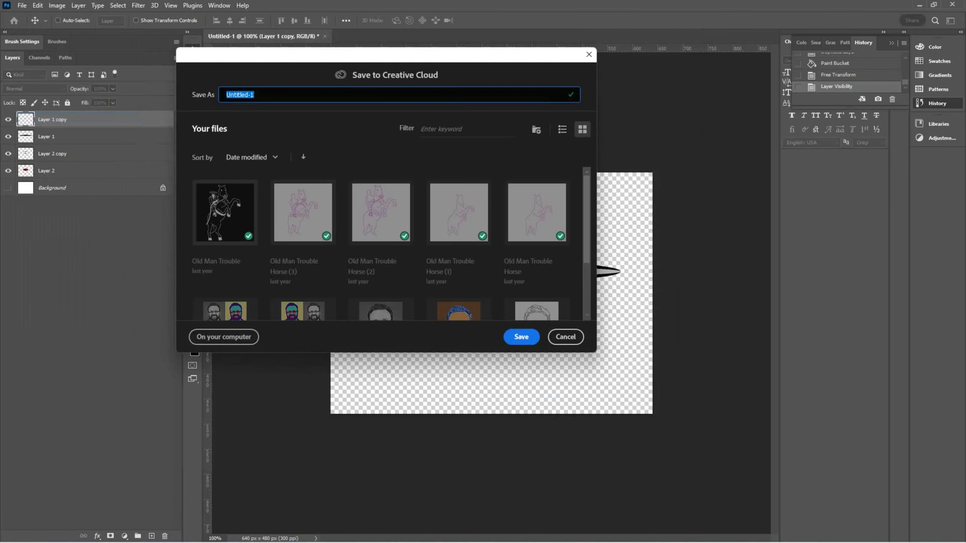
left_click(224, 337)
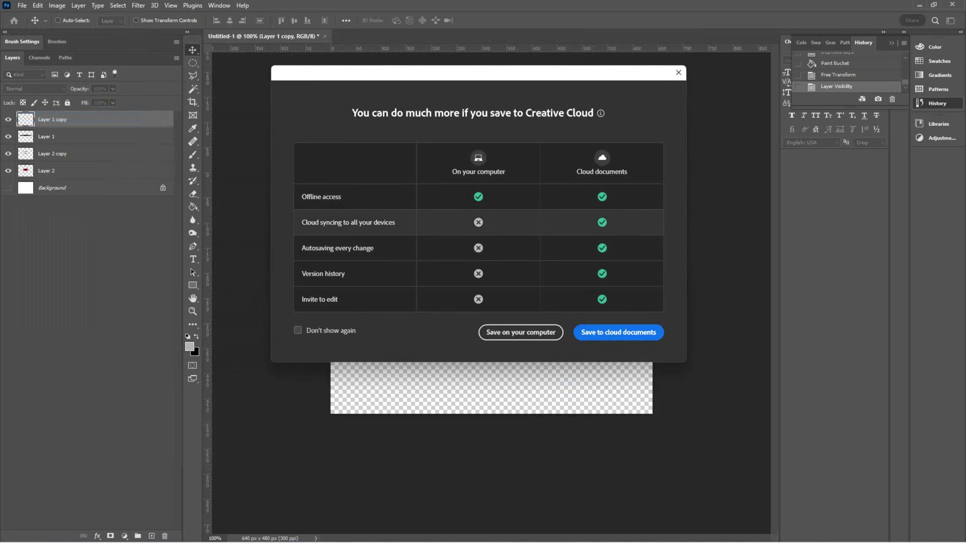
left_click(520, 332)
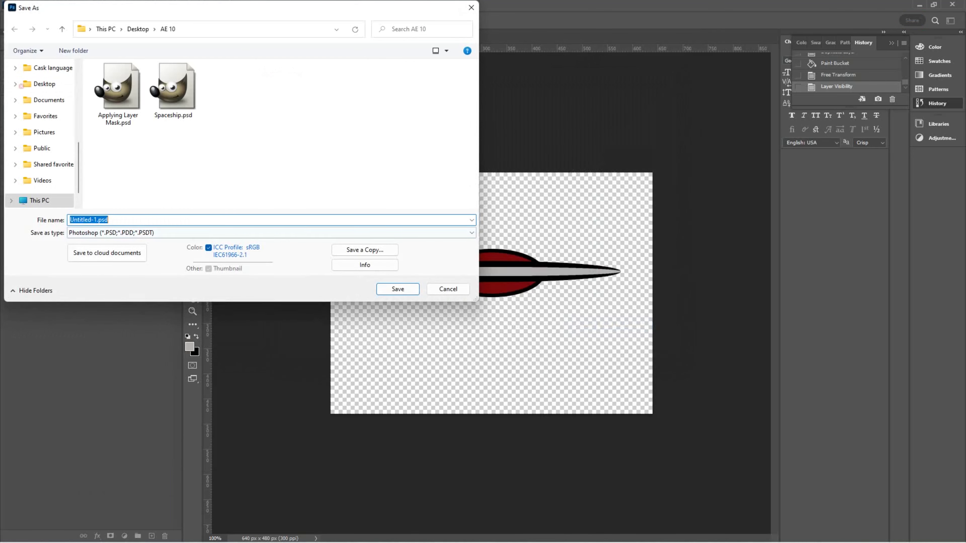
type("DEMO Spaceship")
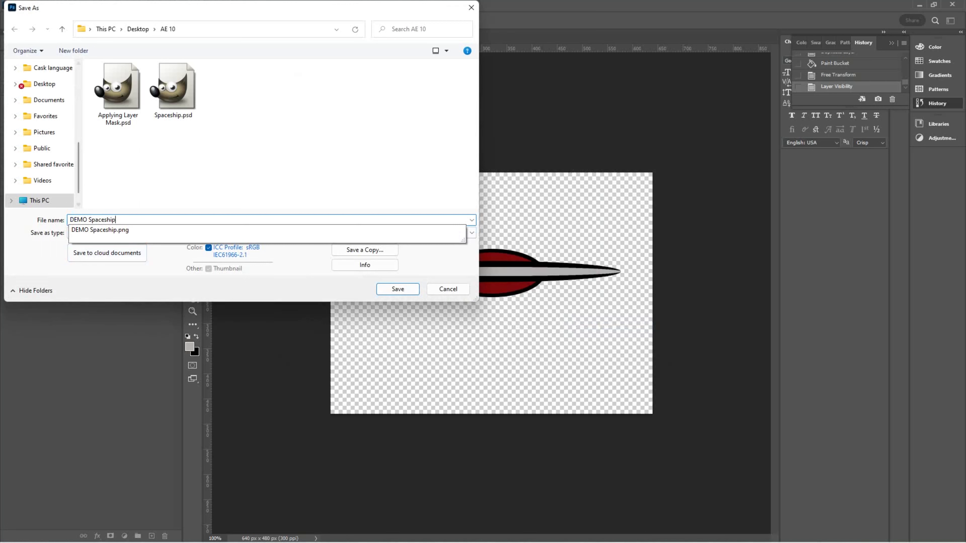
left_click(152, 175)
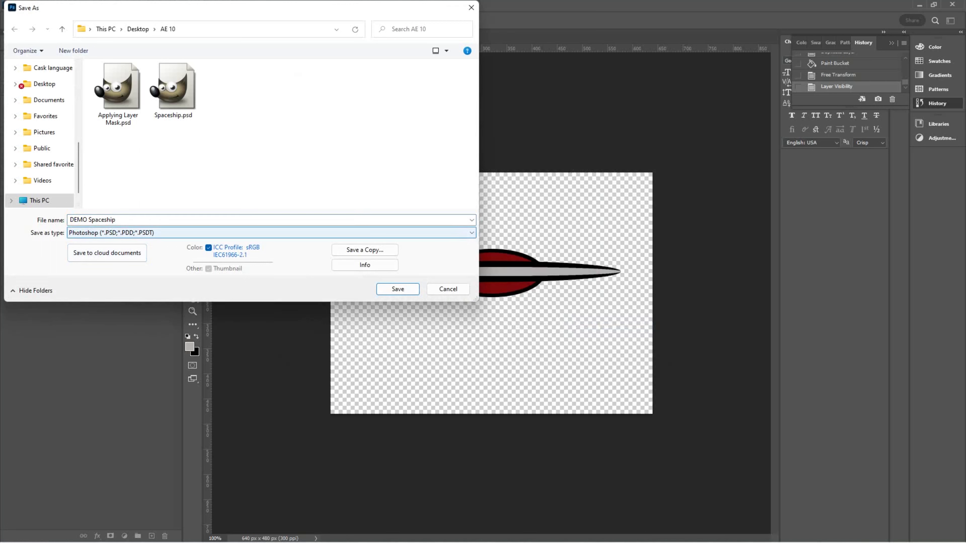
key("Return")
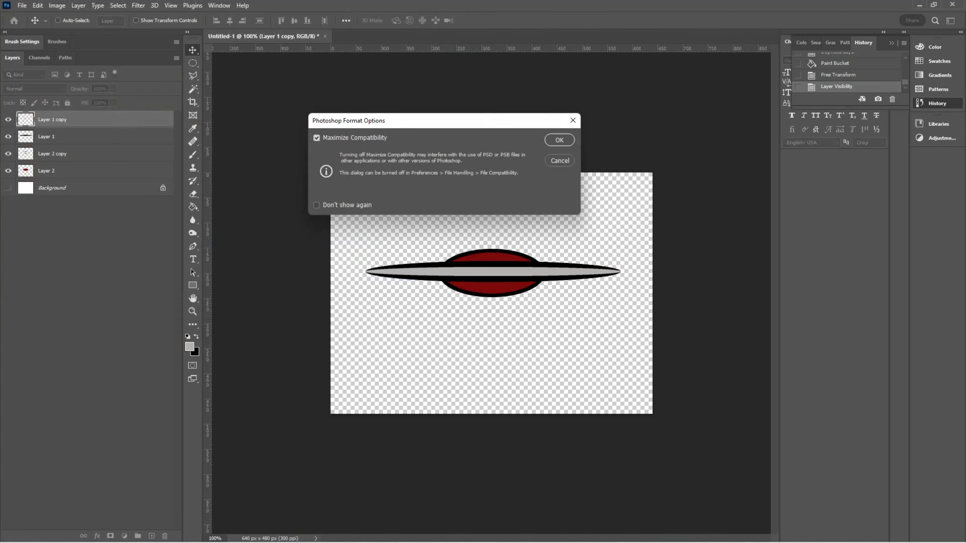
key("Return")
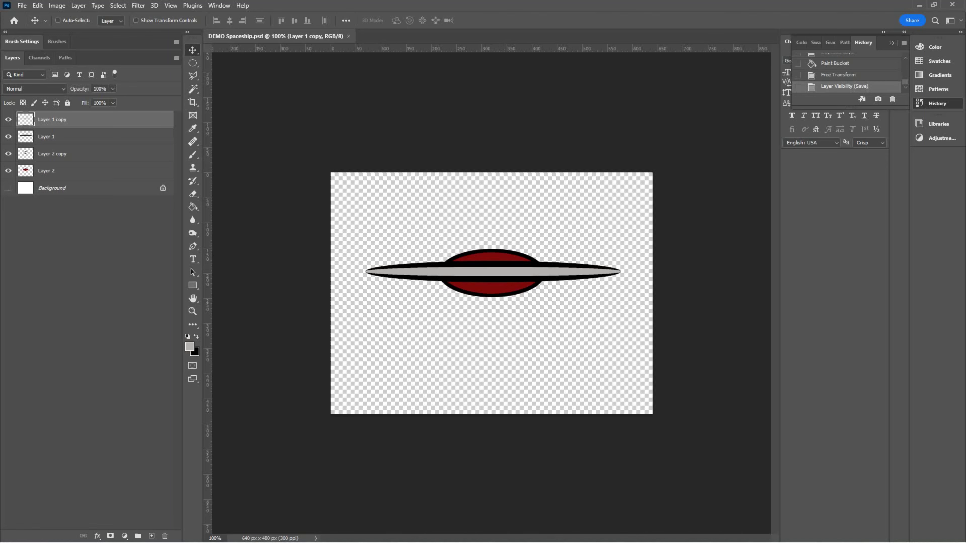
left_click(952, 5)
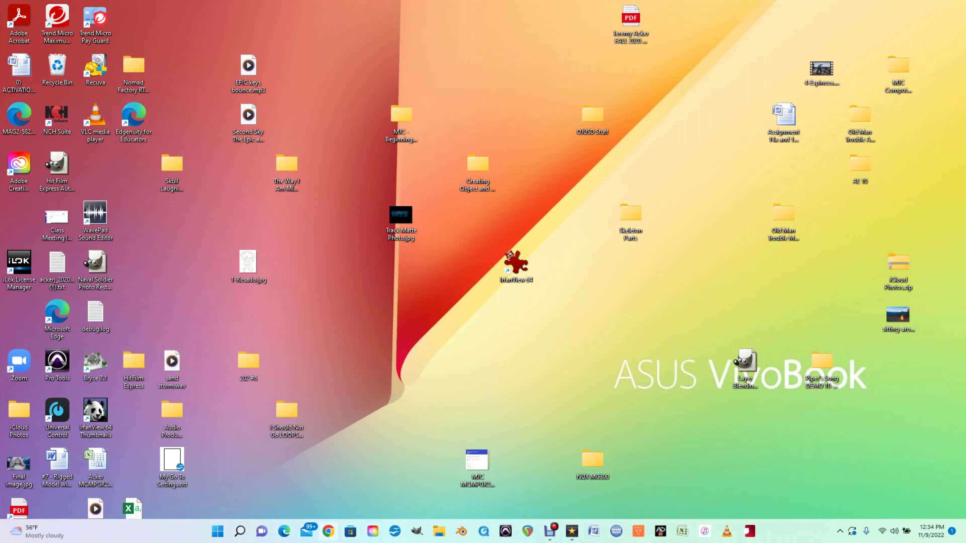
Relaunch Photoshop via Creative Cloud Desktop and bring up New Document with the 640 × 480 preset
left_click(373, 531)
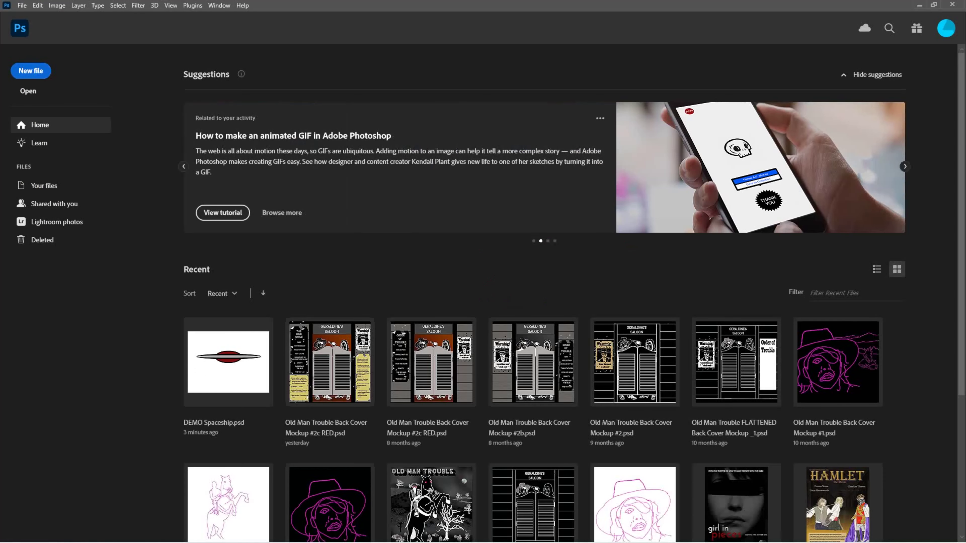
key("ctrl+n")
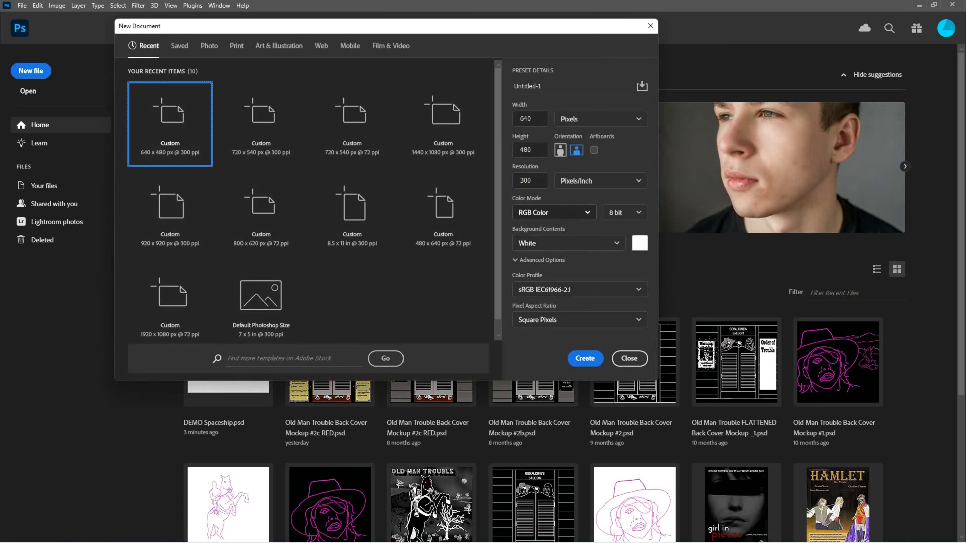
Create the blank 640 × 480 document, close Creative Cloud Desktop, and resize Photoshop's window
left_click(630, 358)
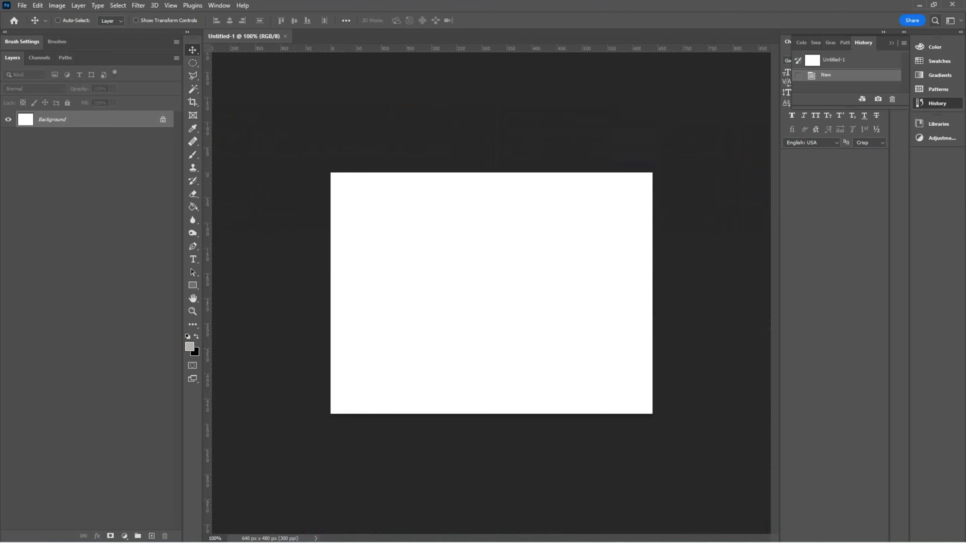
left_click(933, 4)
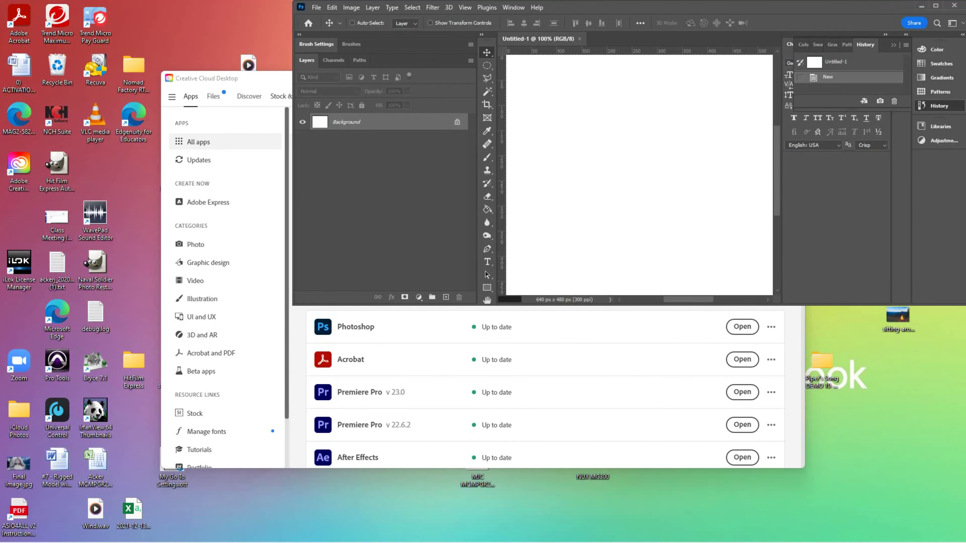
left_click_drag(276, 79, 135, 232)
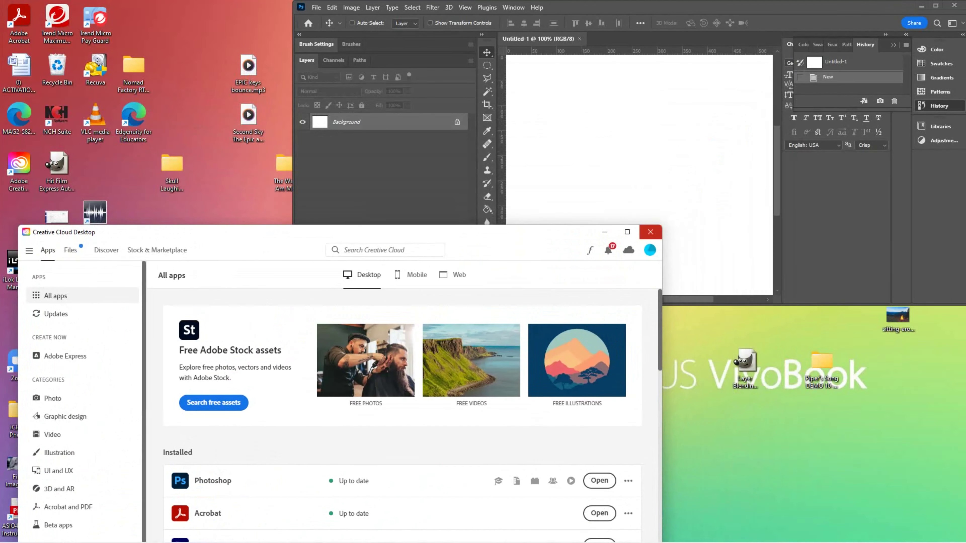
left_click(651, 232)
left_click_drag(876, 7, 670, 53)
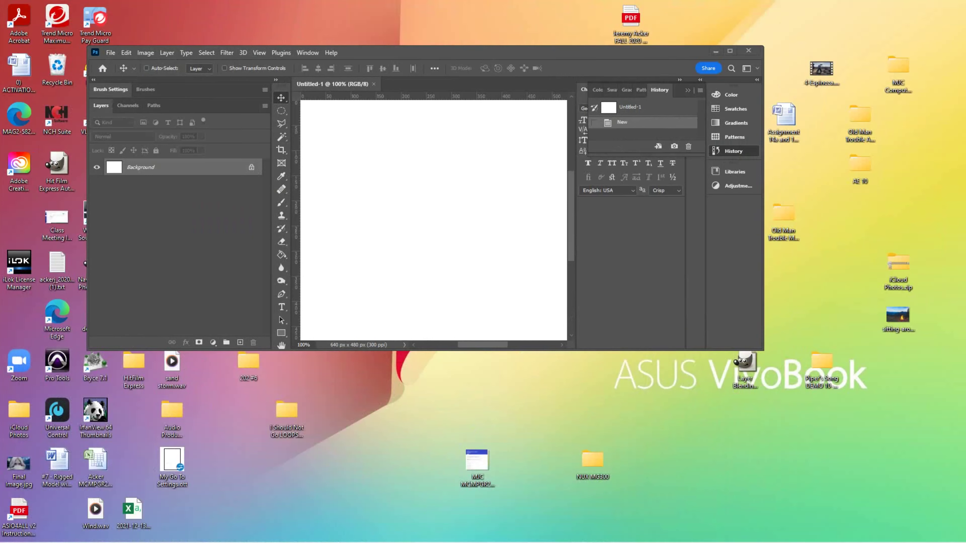
Open skyscraper-1893215_1280.jpg from the AE 10 folder in Photoshop by dragging it in
double_click(860, 164)
left_click(798, 277)
left_click(797, 280)
left_click_drag(798, 280, 175, 234)
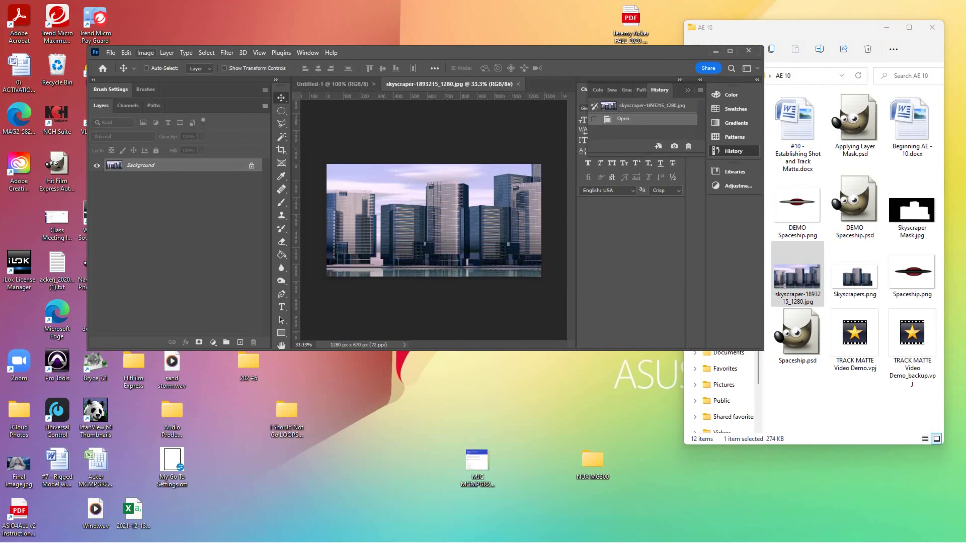
left_click(146, 52)
left_click(160, 128)
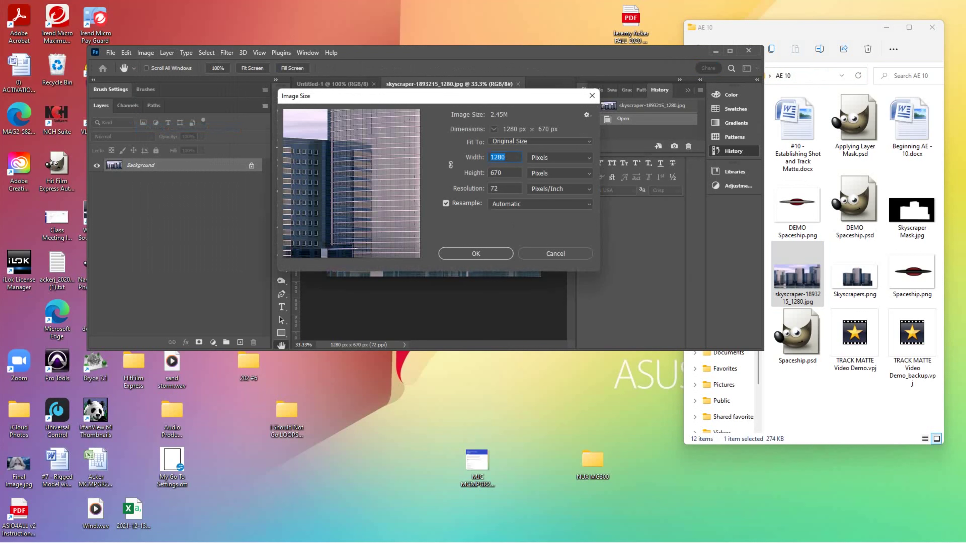
left_click(476, 254)
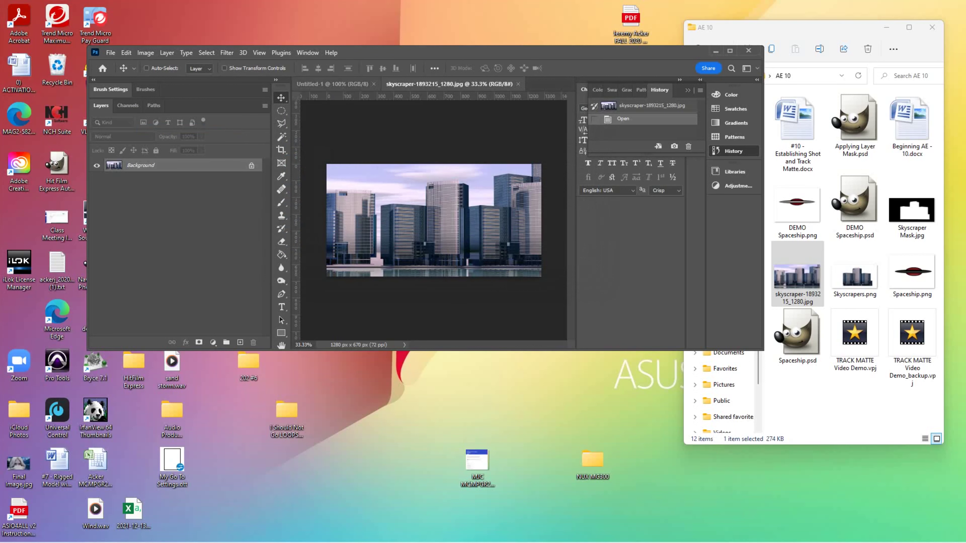
left_click_drag(425, 55, 381, 99)
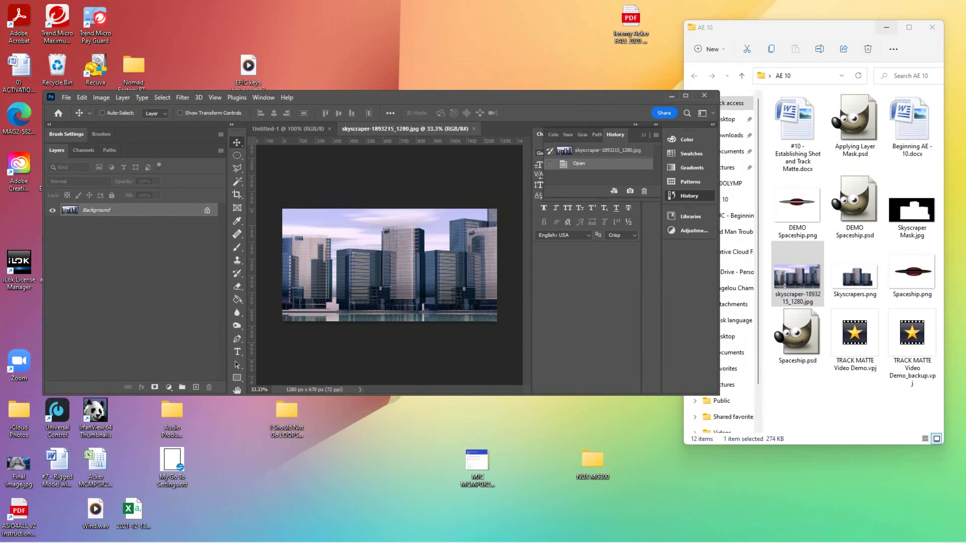
Drag the skyscraper photo into Untitled-1 as Layer 1, close its window and maximize Photoshop
left_click(886, 27)
left_click_drag(403, 129, 776, 119)
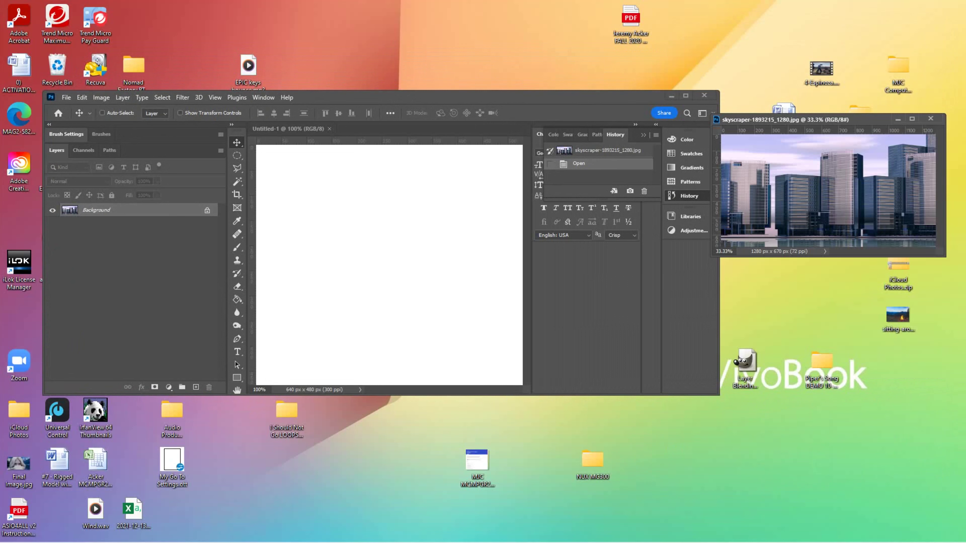
left_click_drag(759, 200, 353, 254)
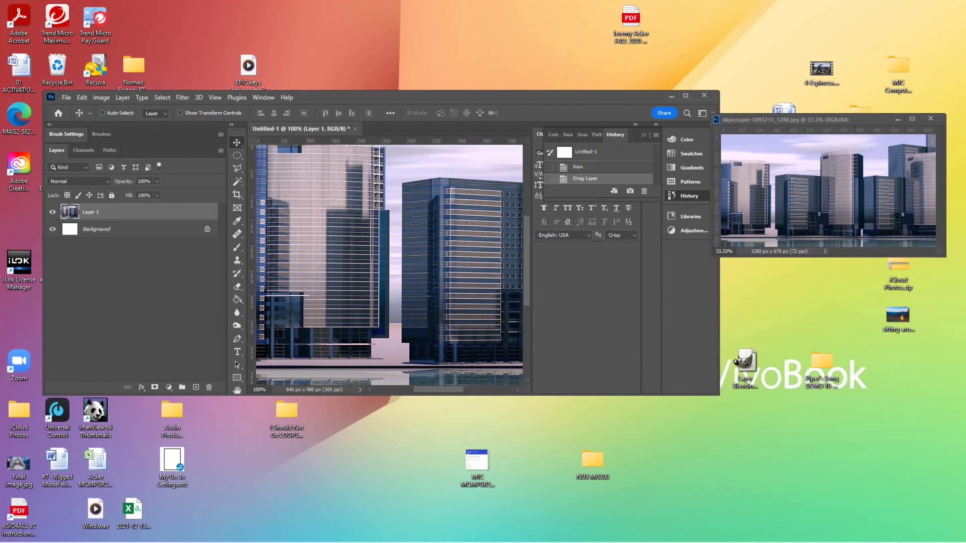
left_click(930, 119)
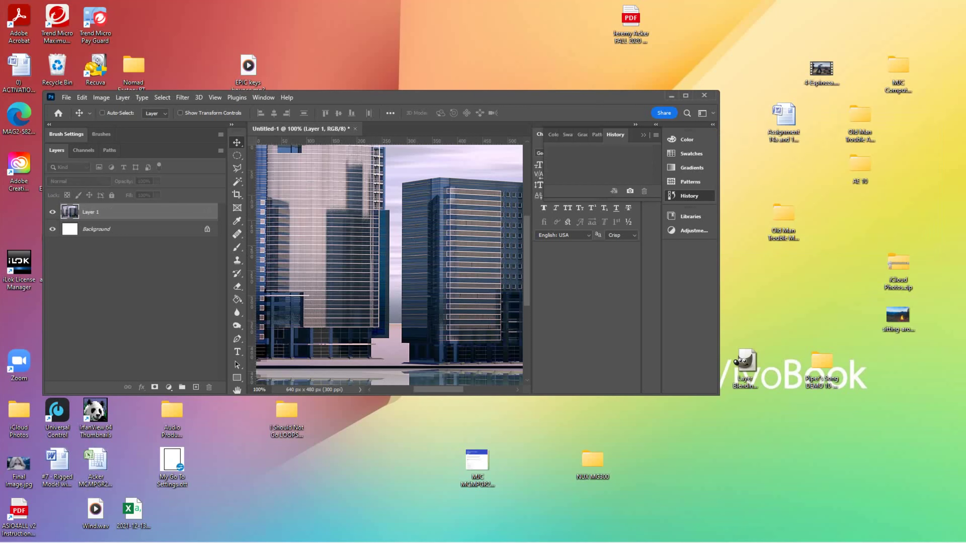
left_click(685, 95)
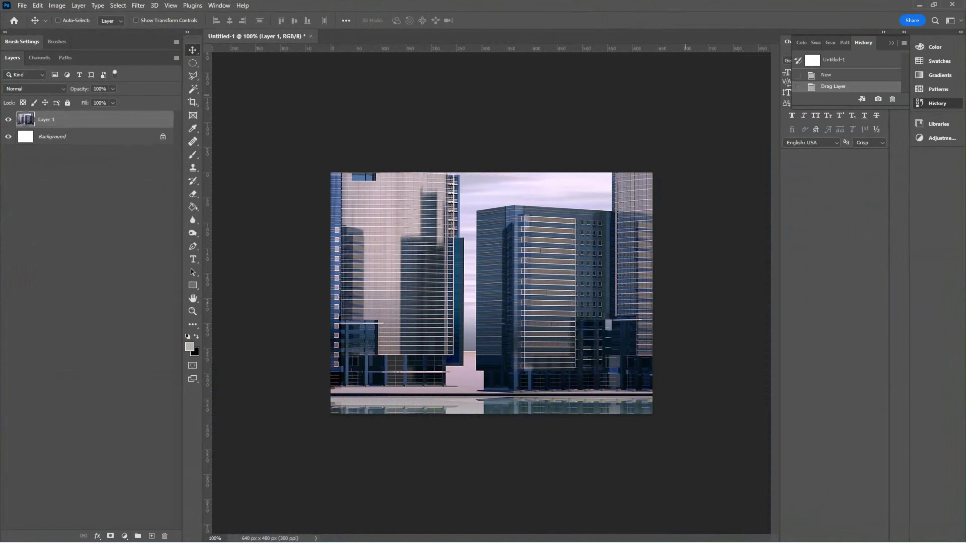
Scale the skyscraper layer to 75.35% with Free Transform and shift it to fit the canvas
left_click_drag(534, 287, 477, 297)
left_click(192, 312)
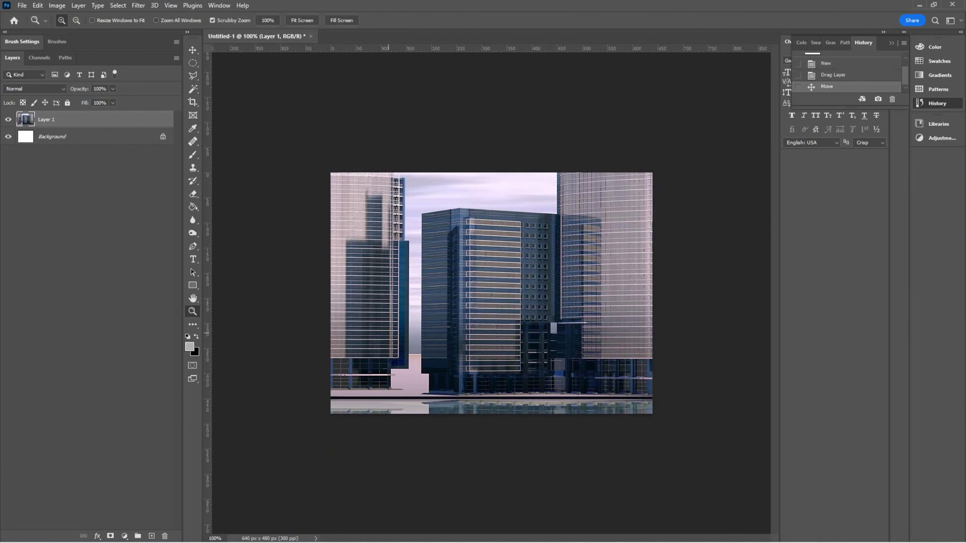
left_click(404, 331, "alt")
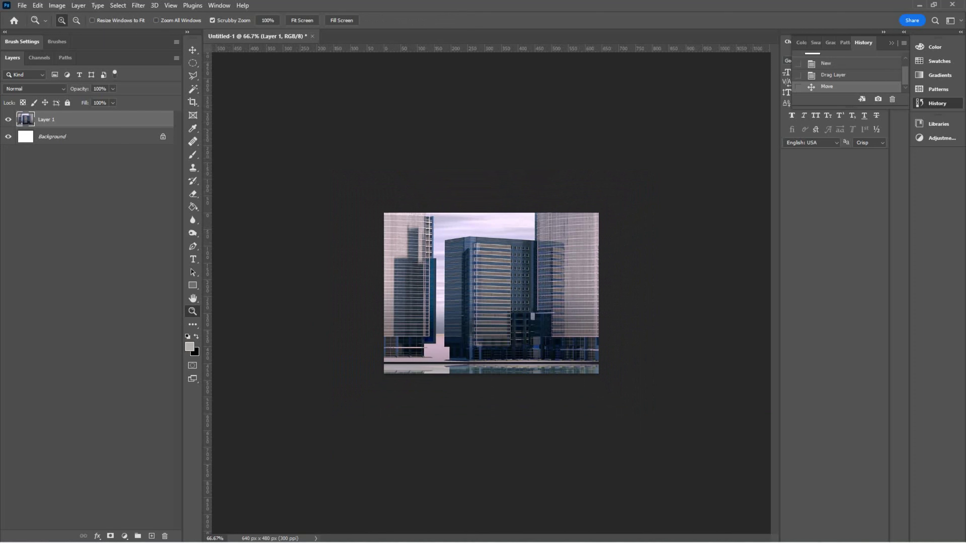
key("ctrl+t")
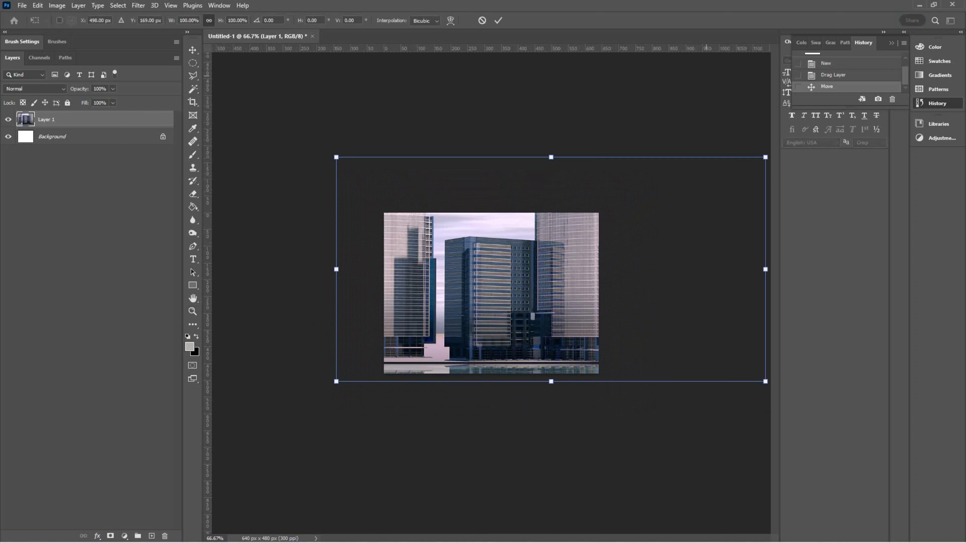
left_click_drag(765, 157, 659, 213)
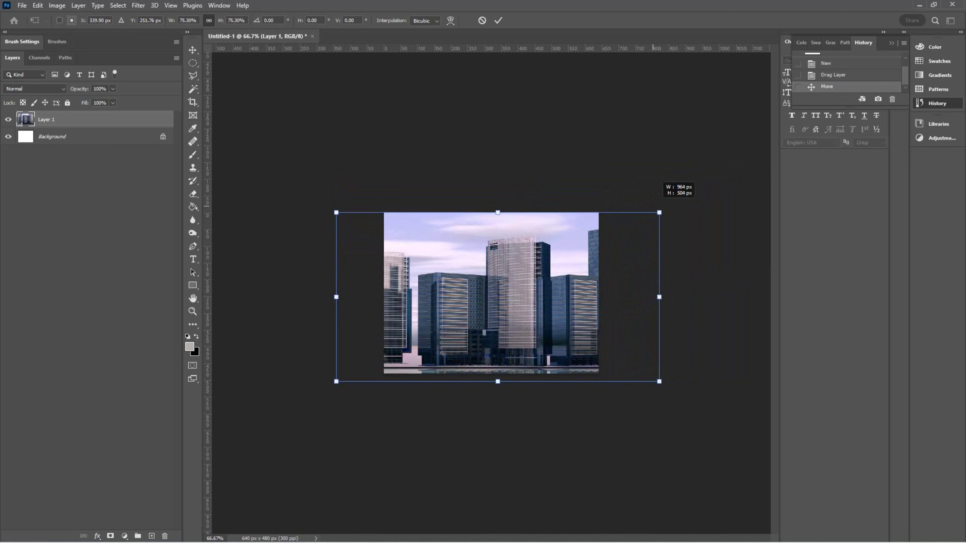
key("Return")
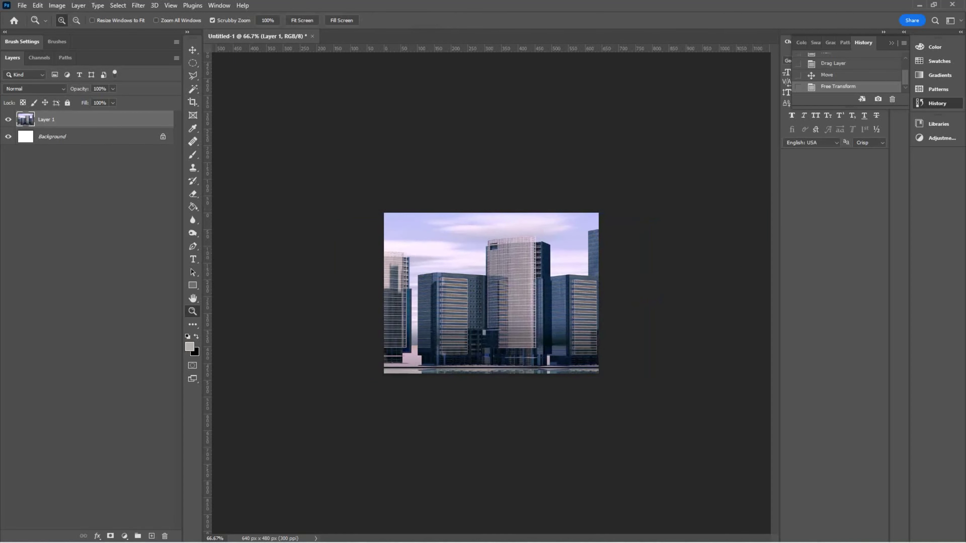
left_click(193, 50)
left_click_drag(460, 303, 452, 279)
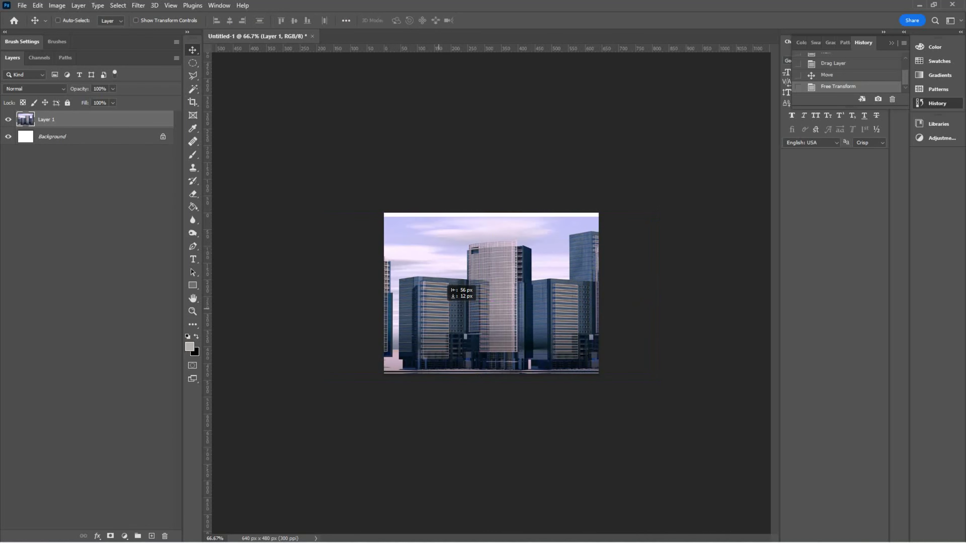
key("ctrl+plus")
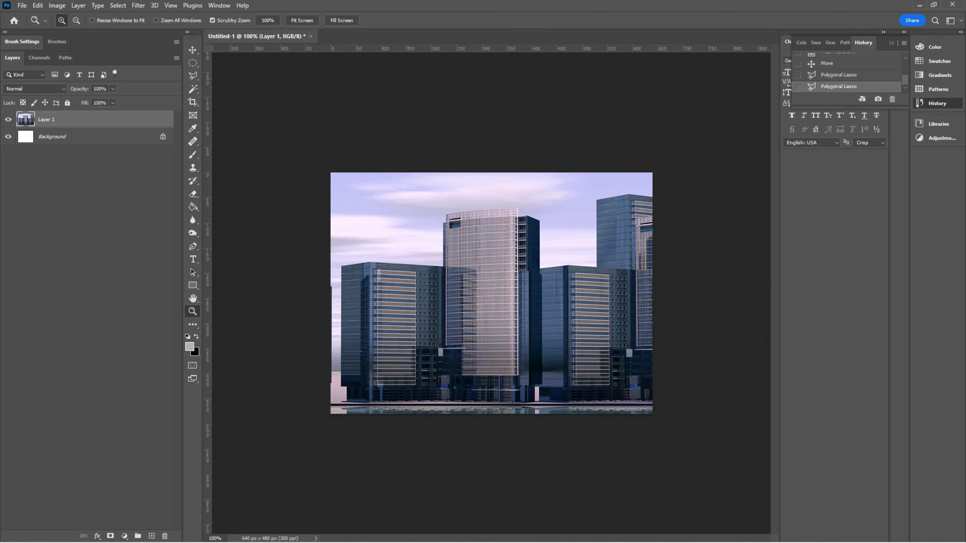
Duplicate Layer 1 and name the copy Mask Image
right_click(46, 113)
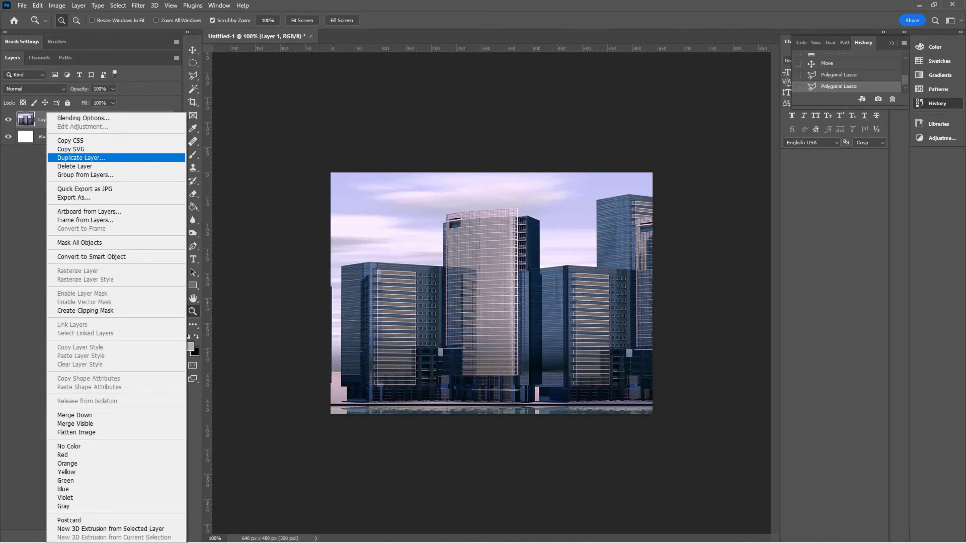
left_click(81, 158)
key("Return")
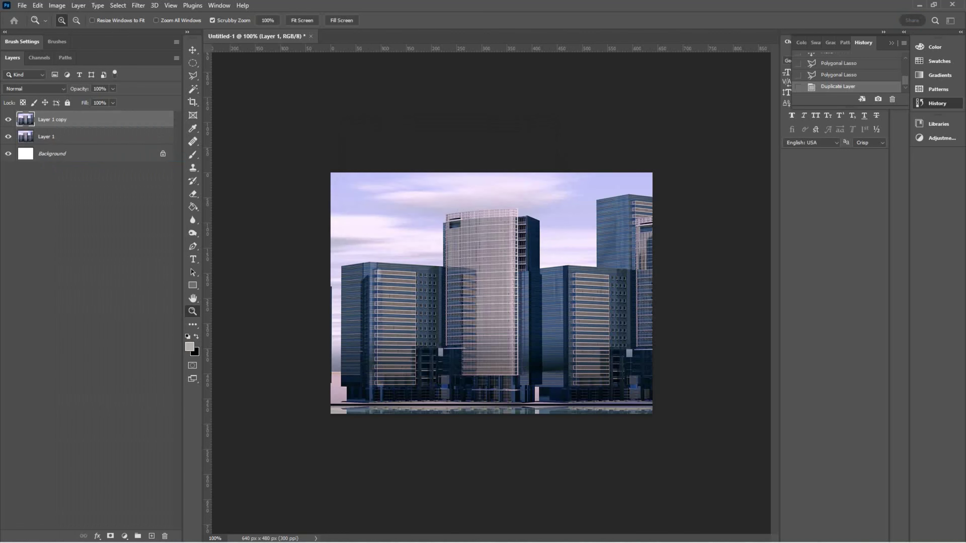
double_click(53, 120)
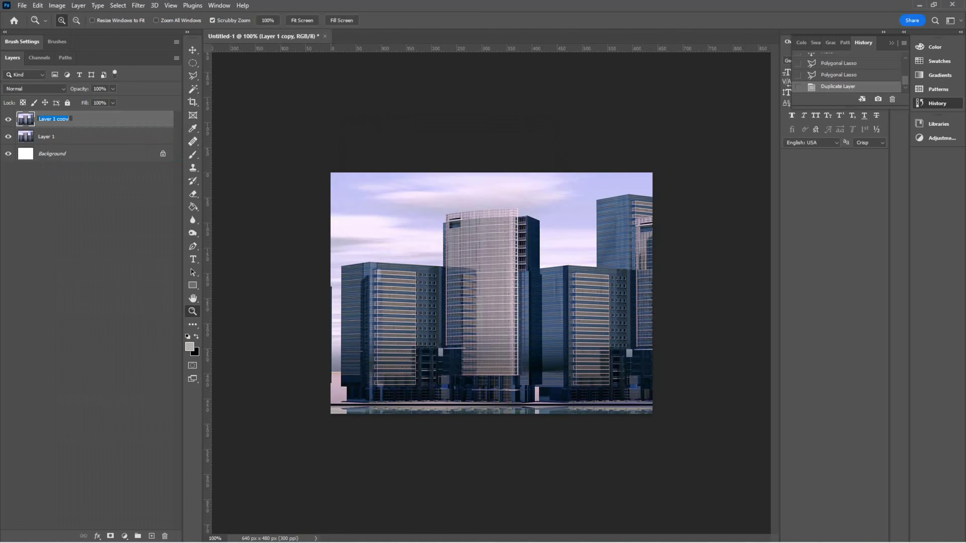
type("Mask Image")
key("Return")
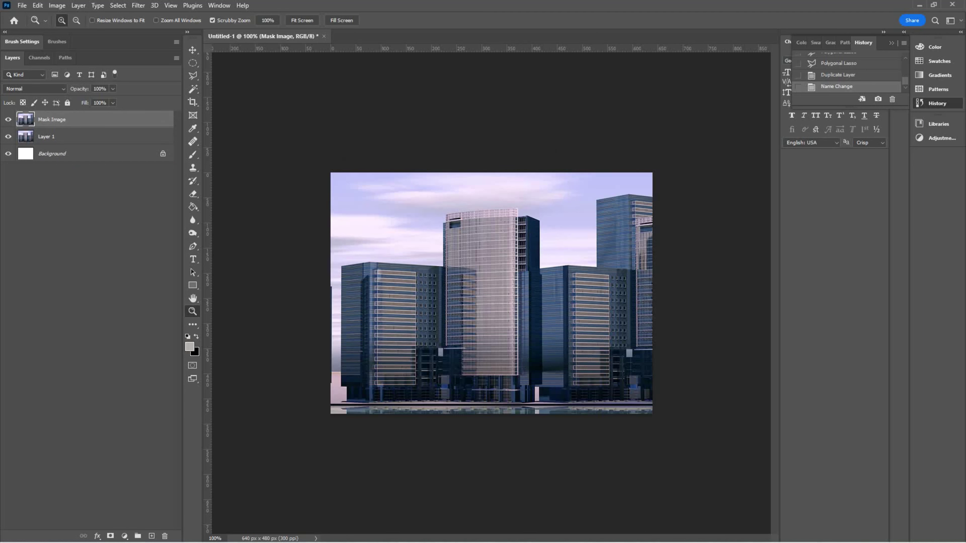
Rename Layer 1 to Original and make Mask Image the active layer
left_click(46, 136)
double_click(46, 136)
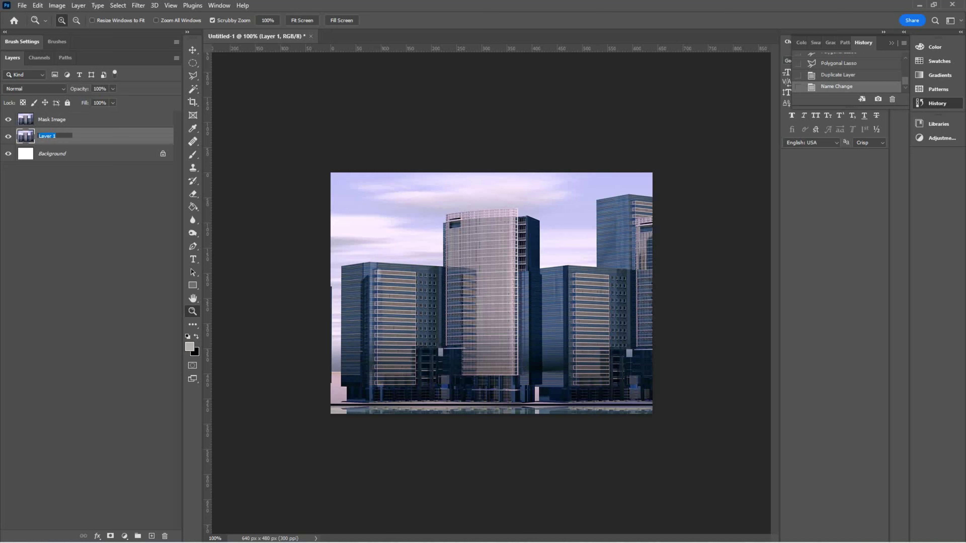
type("Original")
key("Return")
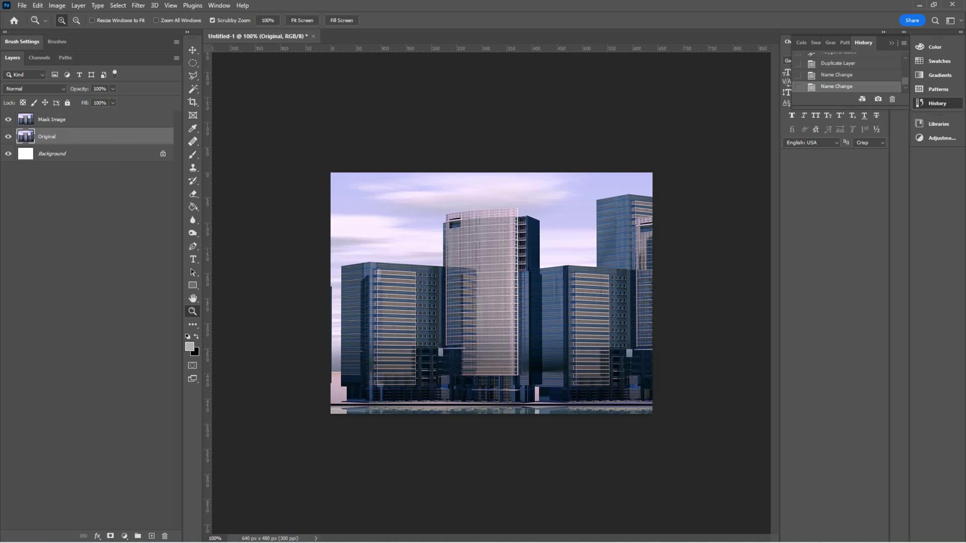
left_click(57, 120)
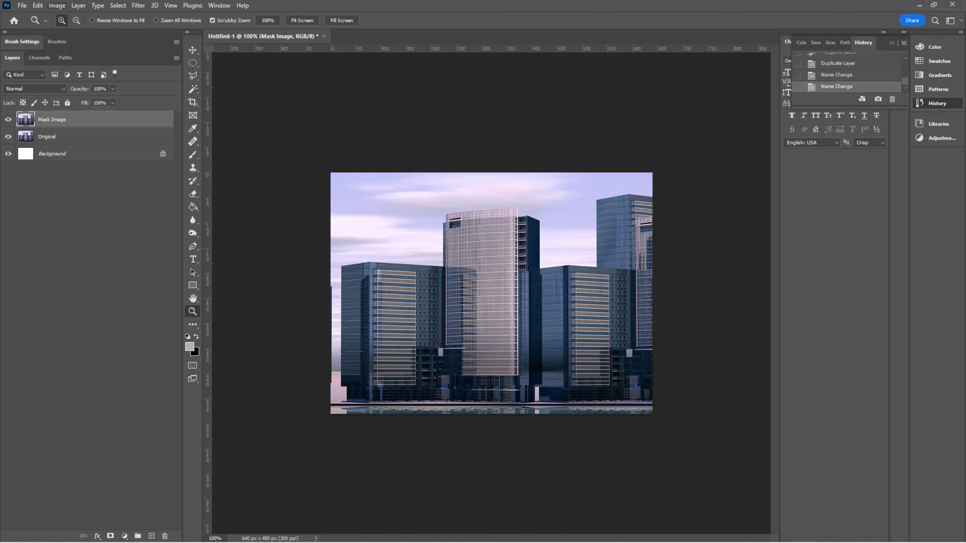
left_click(56, 5)
Apply Hue/Saturation to Mask Image with Saturation -100 and Lightness -54
mouse_move(76, 31)
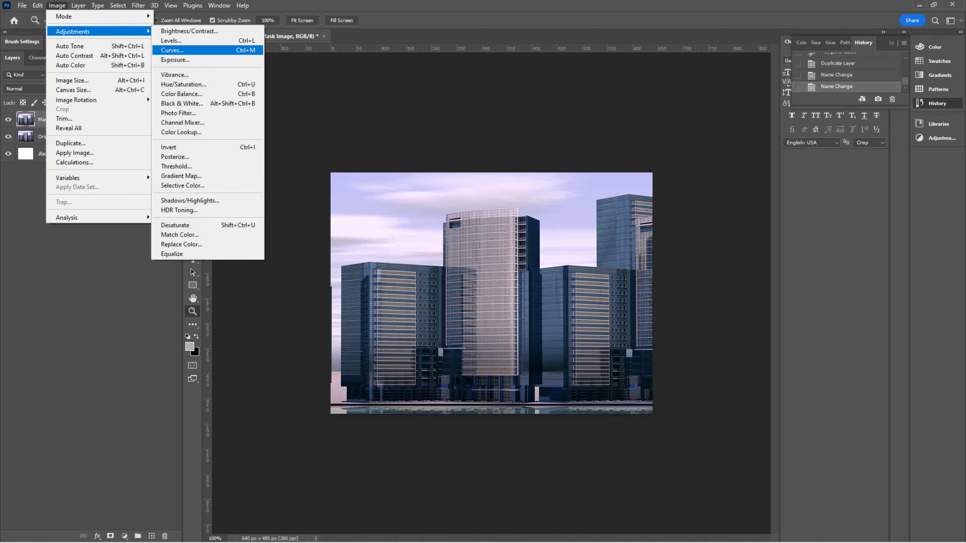
left_click(183, 84)
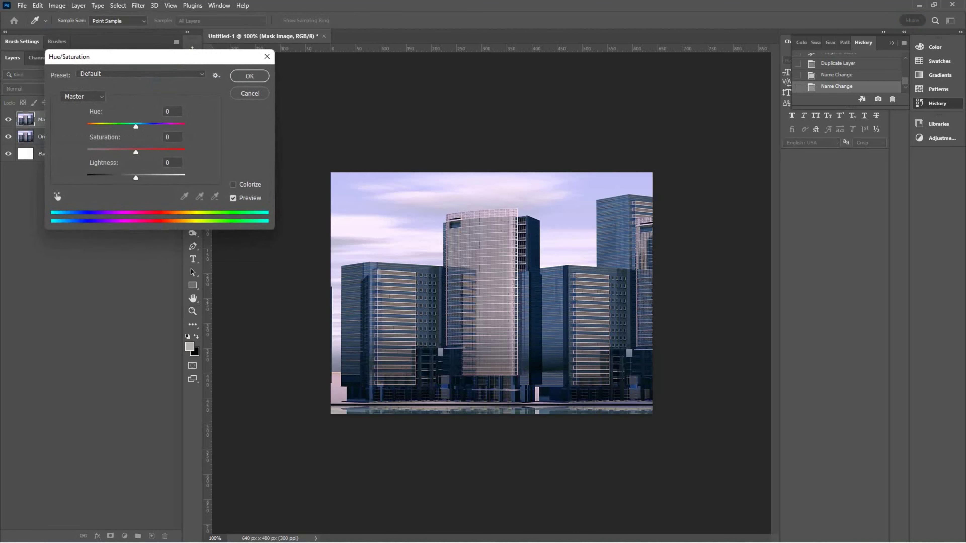
left_click_drag(136, 152, 86, 152)
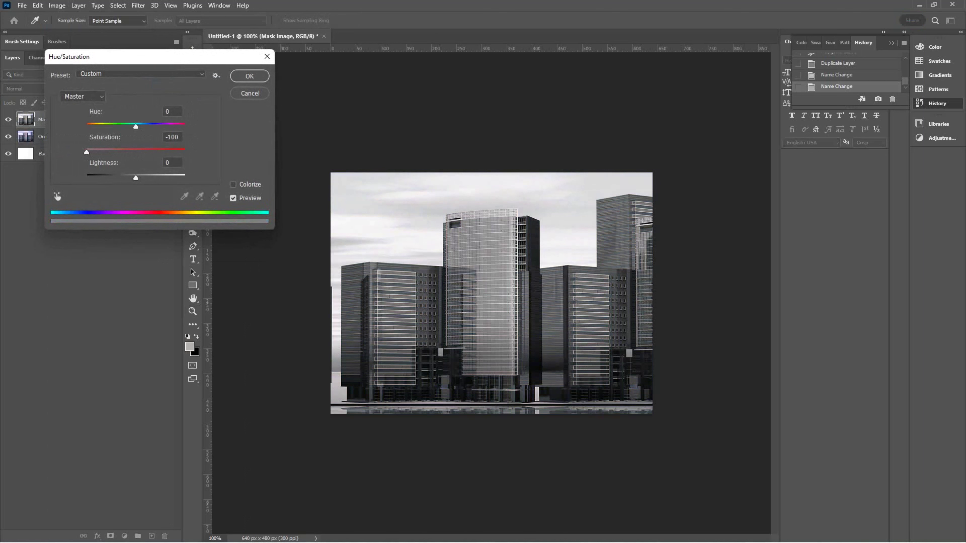
left_click(171, 137)
left_click_drag(136, 177, 110, 177)
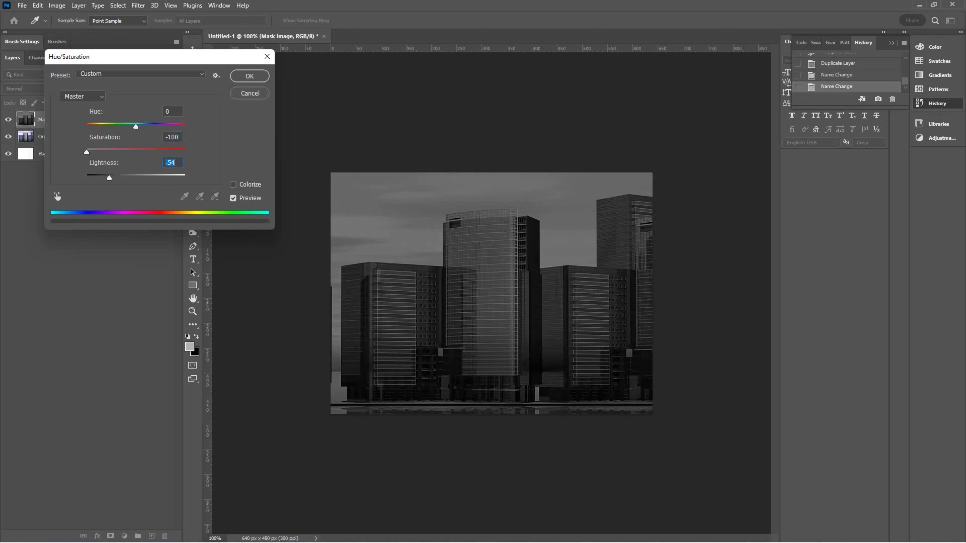
key("Return")
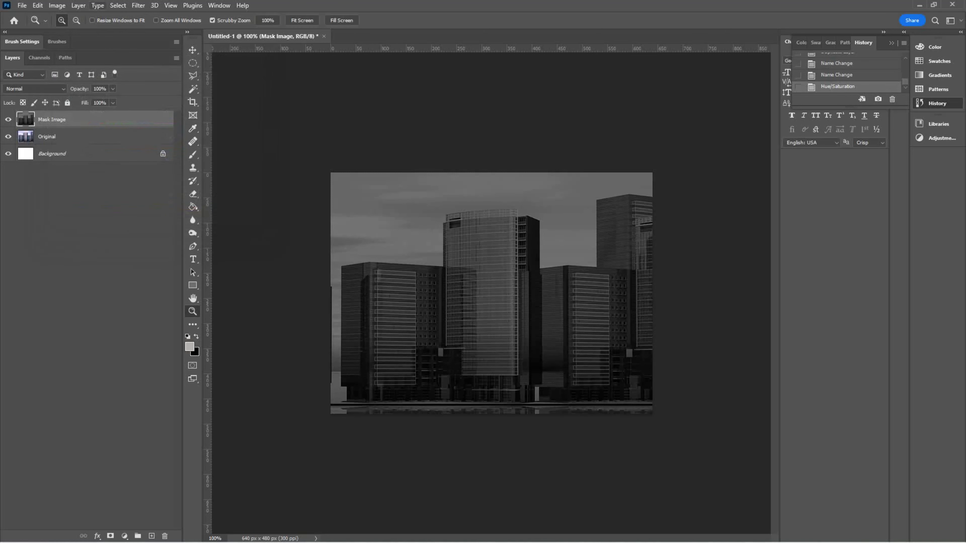
left_click(57, 5)
mouse_move(73, 32)
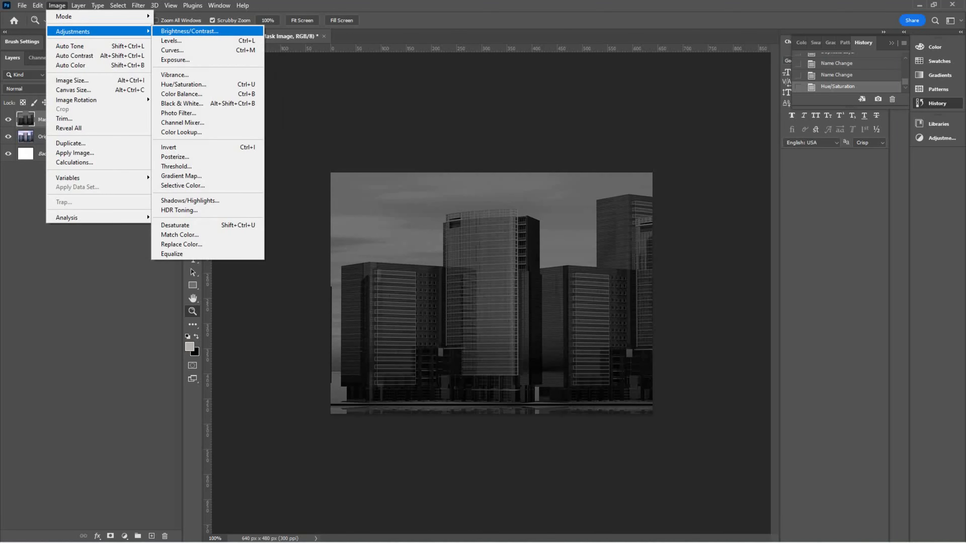
Apply Brightness/Contrast to the Mask Image layer with Contrast raised to 73
left_click(189, 31)
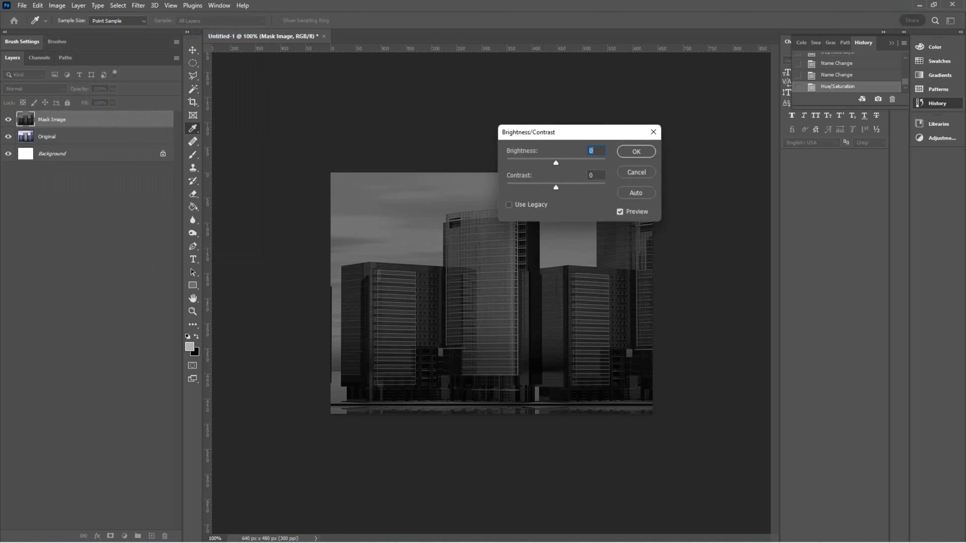
left_click(626, 152)
key("z")
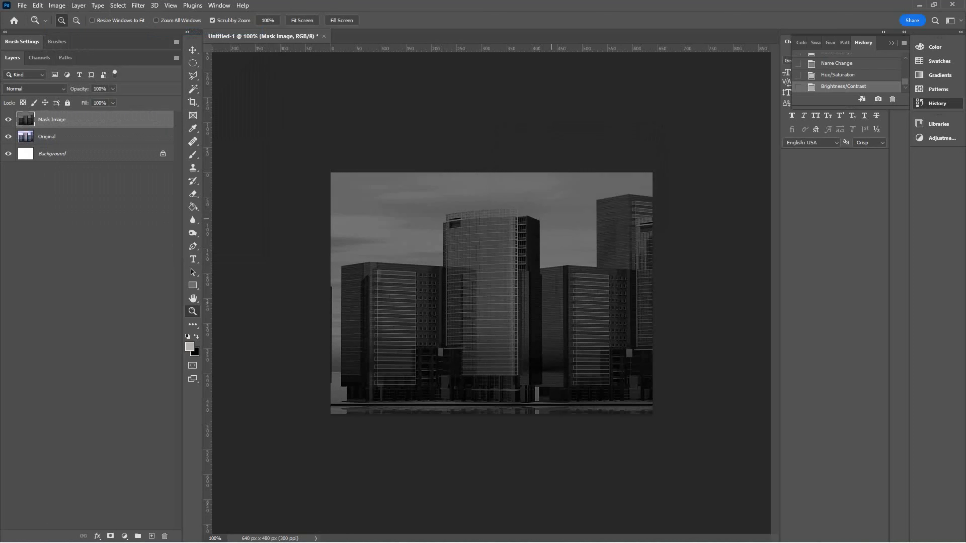
left_click(78, 5)
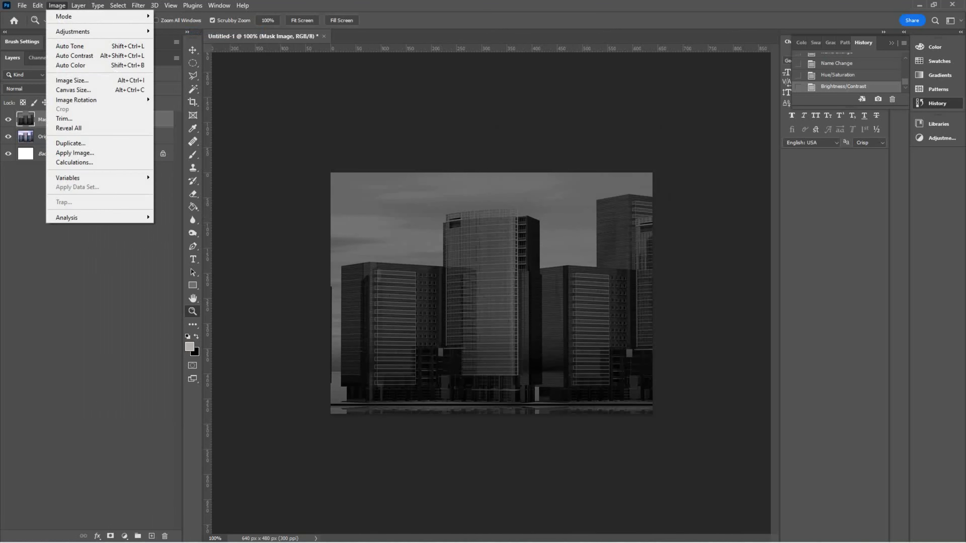
mouse_move(99, 32)
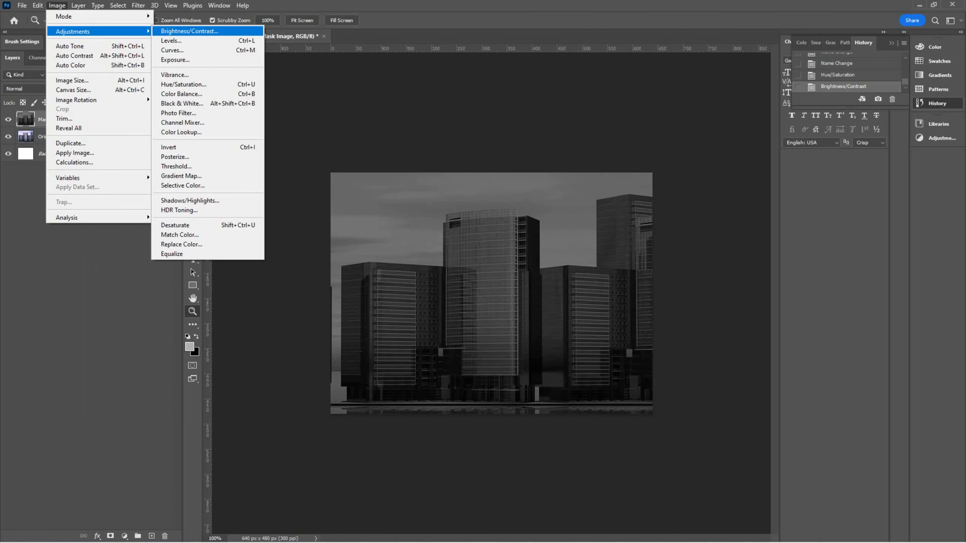
left_click(189, 31)
left_click_drag(556, 187, 592, 187)
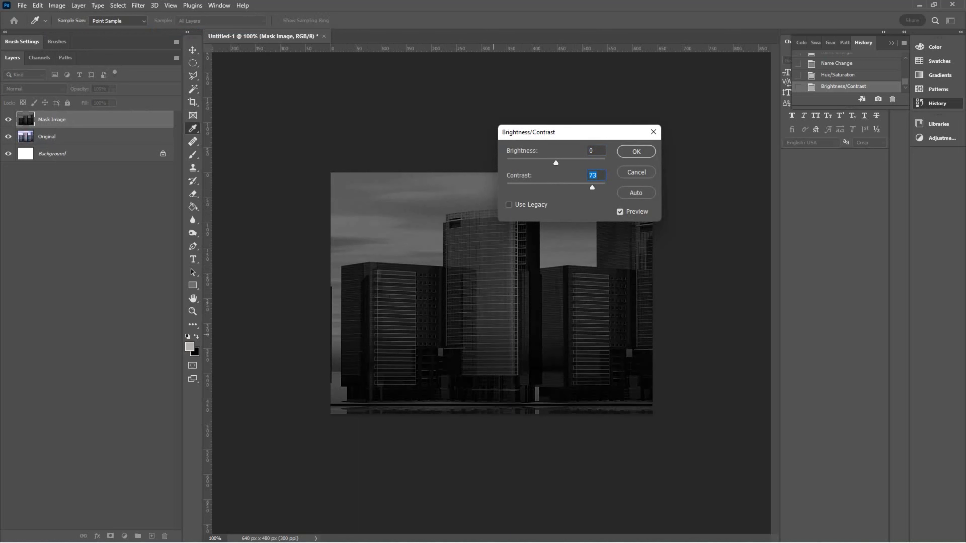
left_click(636, 151)
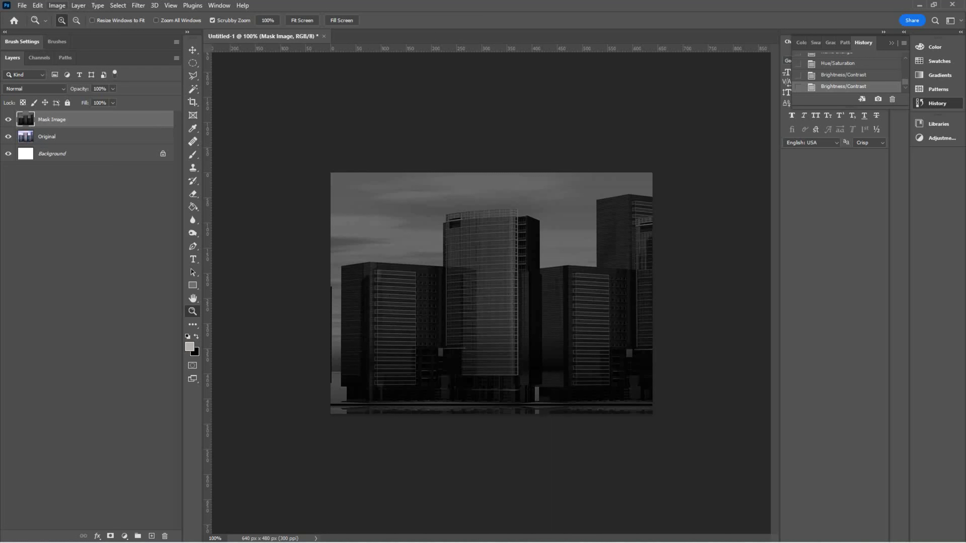
left_click(56, 5)
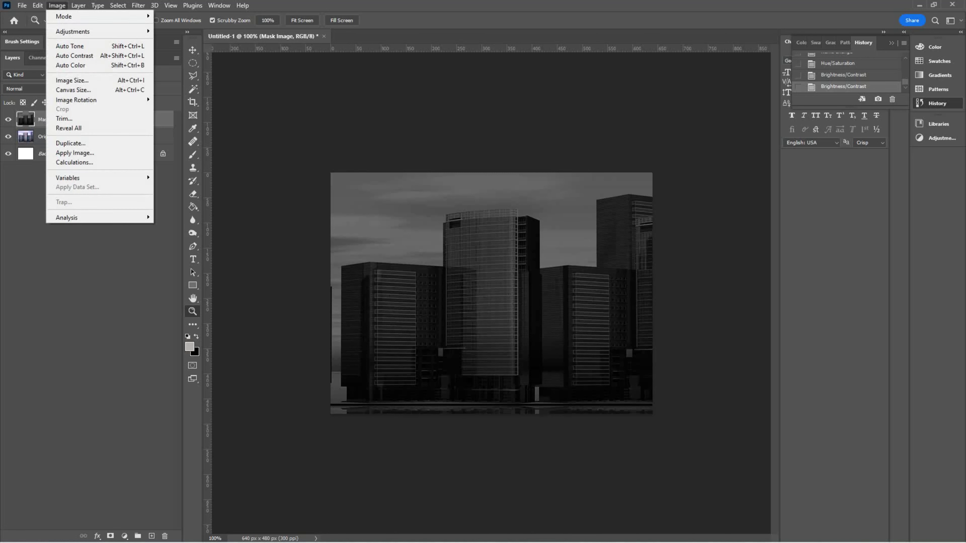
Invert the Mask Image layer's tones with Image > Adjustments > Invert
mouse_move(72, 31)
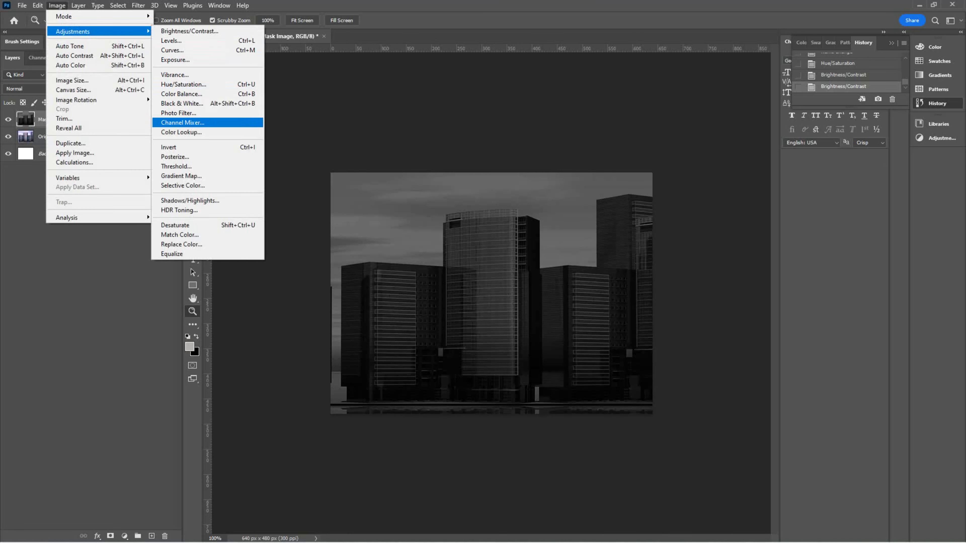
left_click(169, 148)
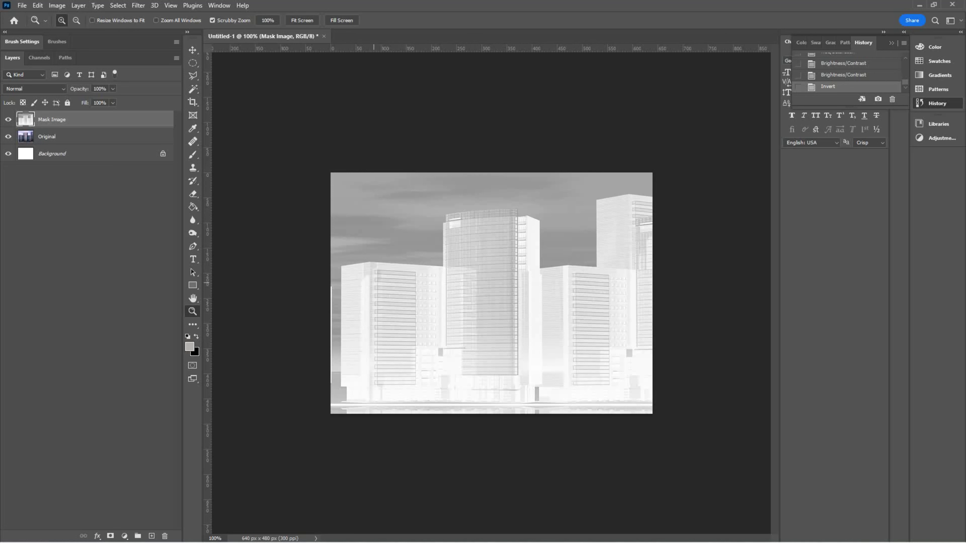
Apply Brightness/Contrast to the inverted mask with Brightness -63 and Contrast -46
left_click(56, 5)
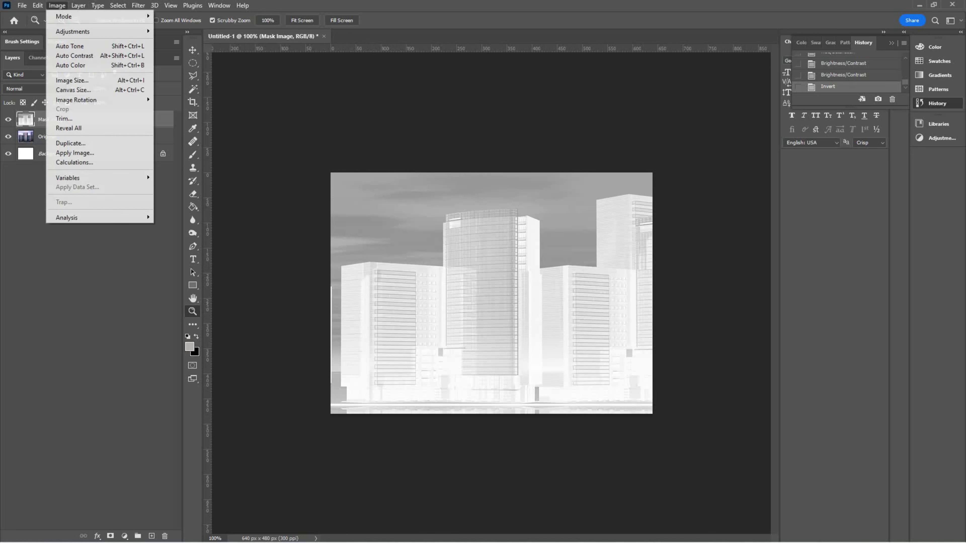
mouse_move(76, 31)
left_click(190, 31)
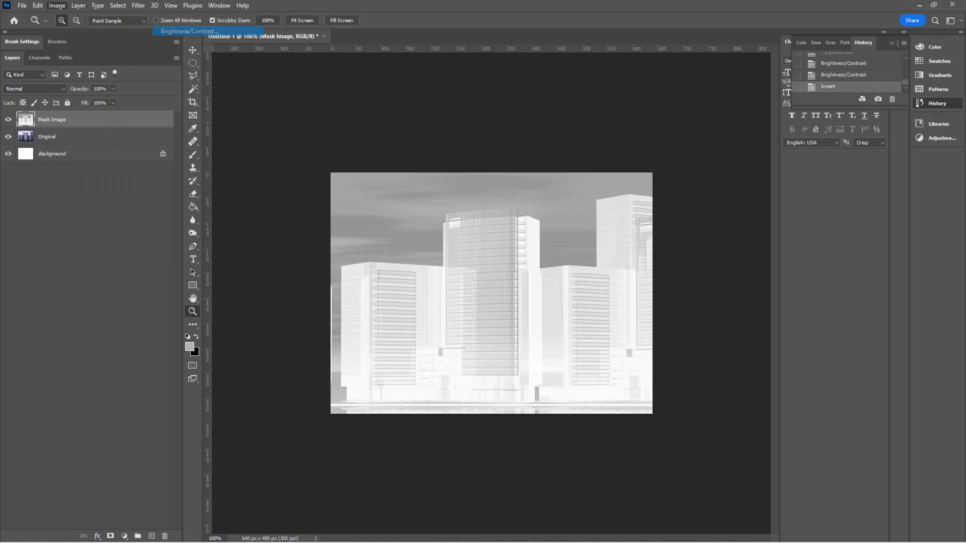
left_click_drag(555, 188, 510, 187)
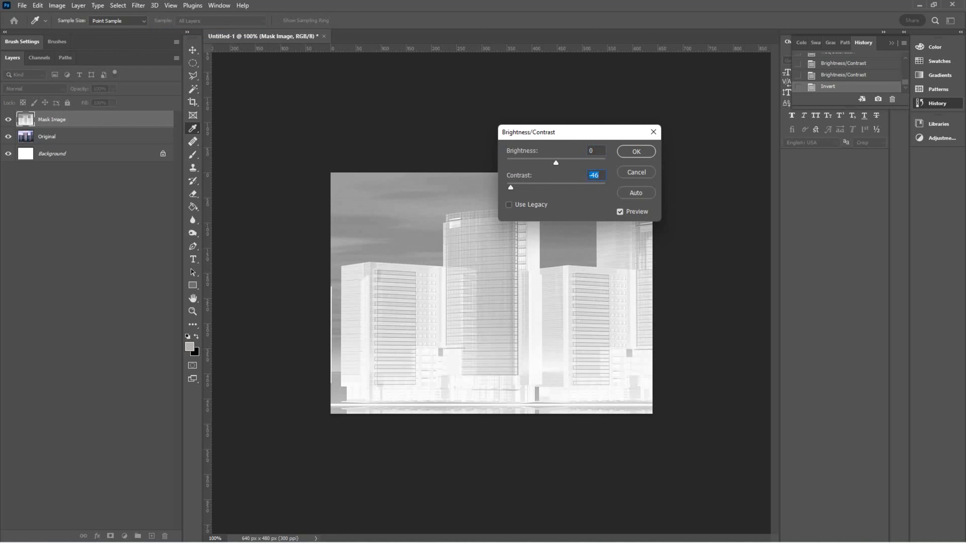
left_click_drag(555, 163, 535, 163)
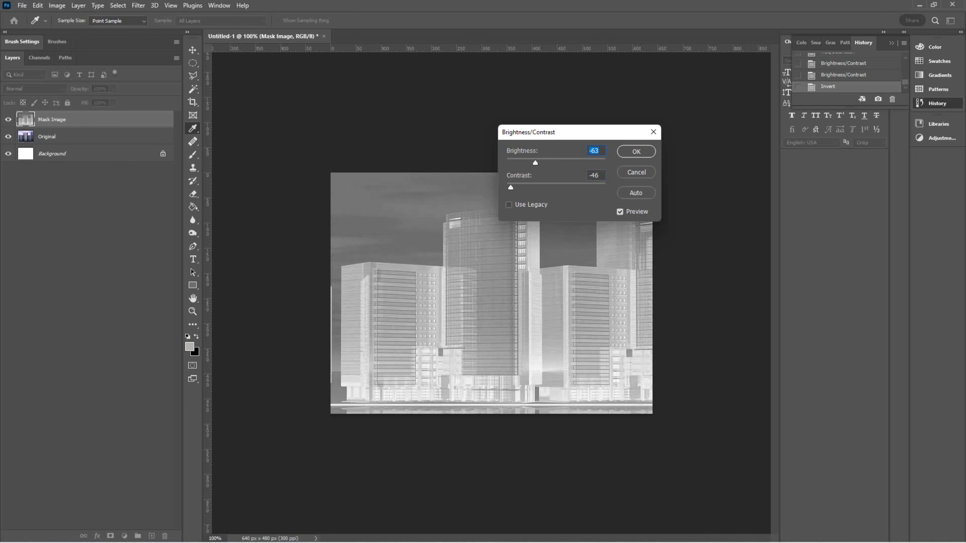
key("Return")
key("z")
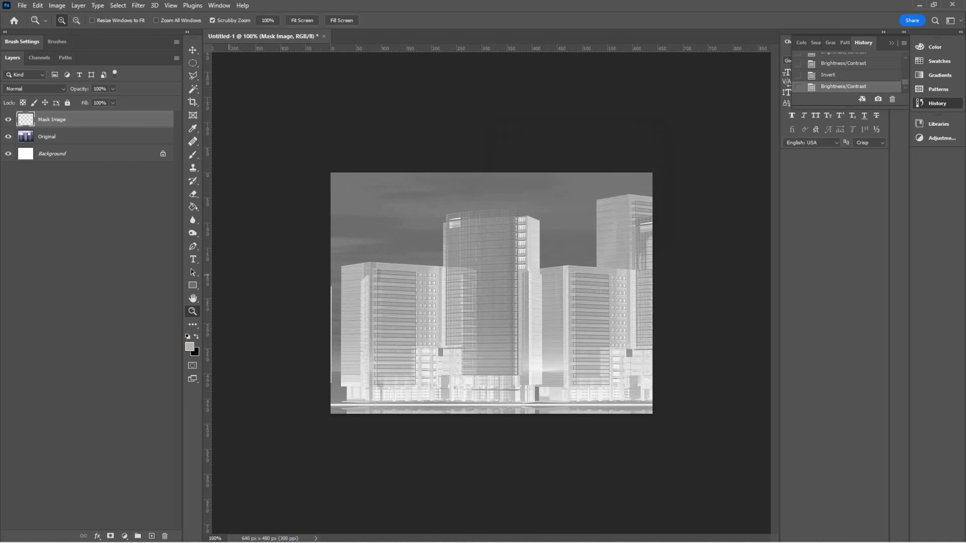
At 200% zoom, begin a Polygonal Lasso outline up the buildings' left edge and rooftops
left_click(382, 354)
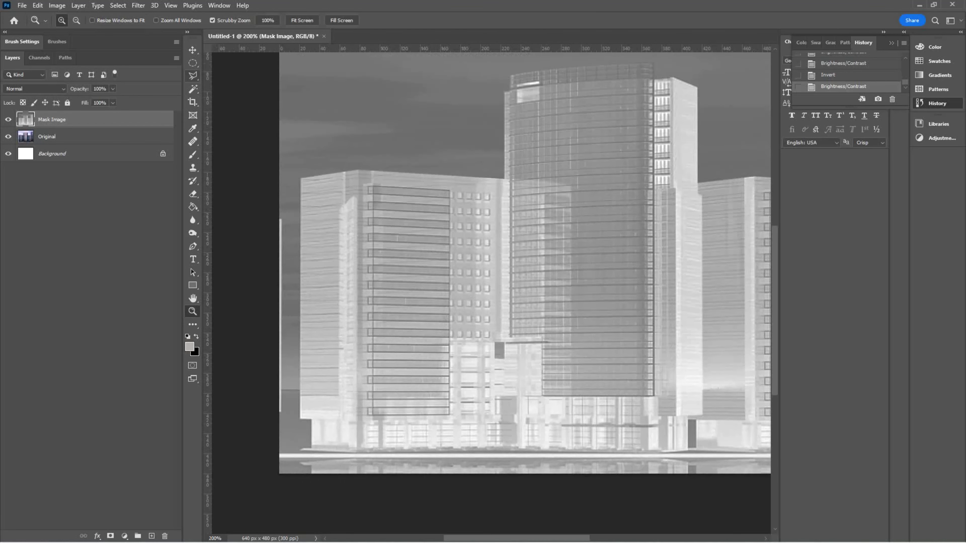
left_click(192, 75)
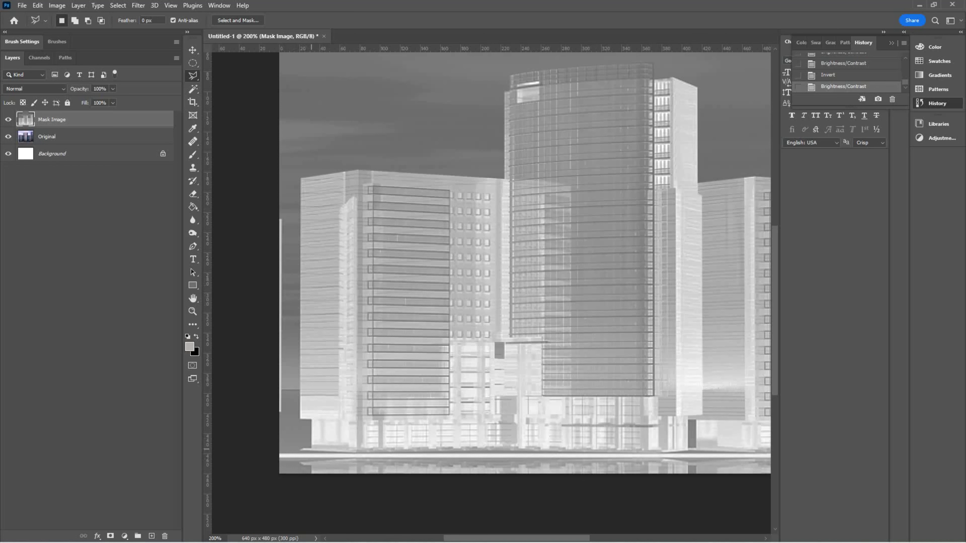
left_click(311, 449)
left_click(299, 420)
left_click(358, 170)
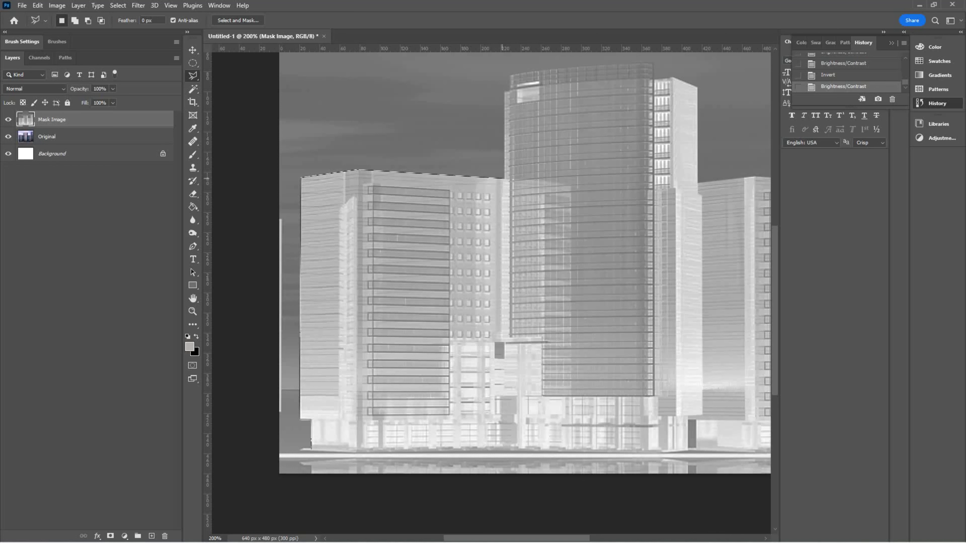
left_click(502, 177)
Add lasso points at the tall tower's top and bottom corner, closing the selection
left_click(672, 75)
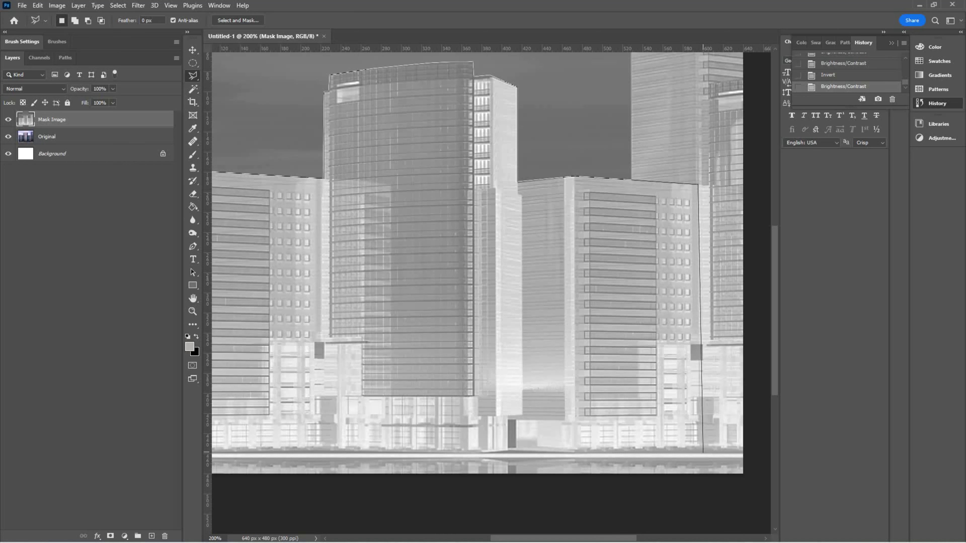
left_click(702, 452)
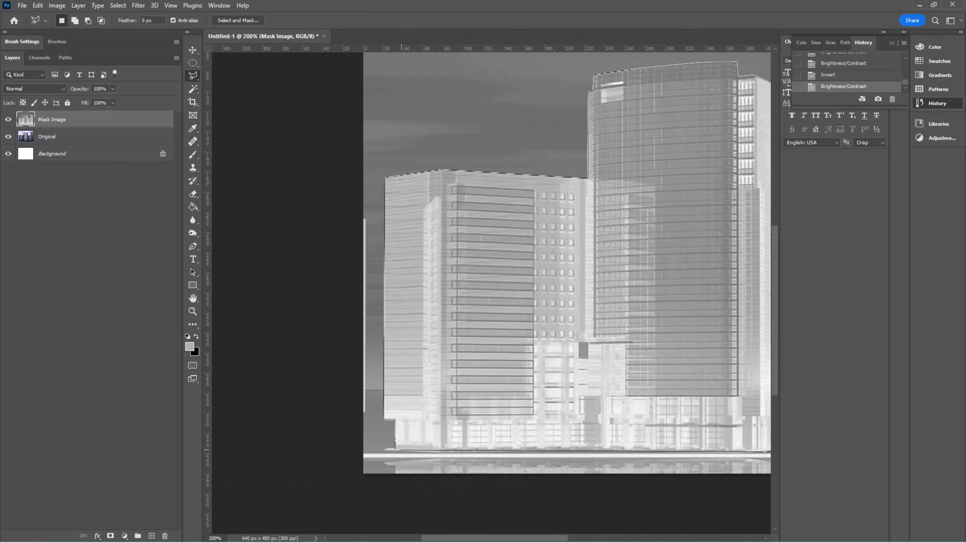
key("Return")
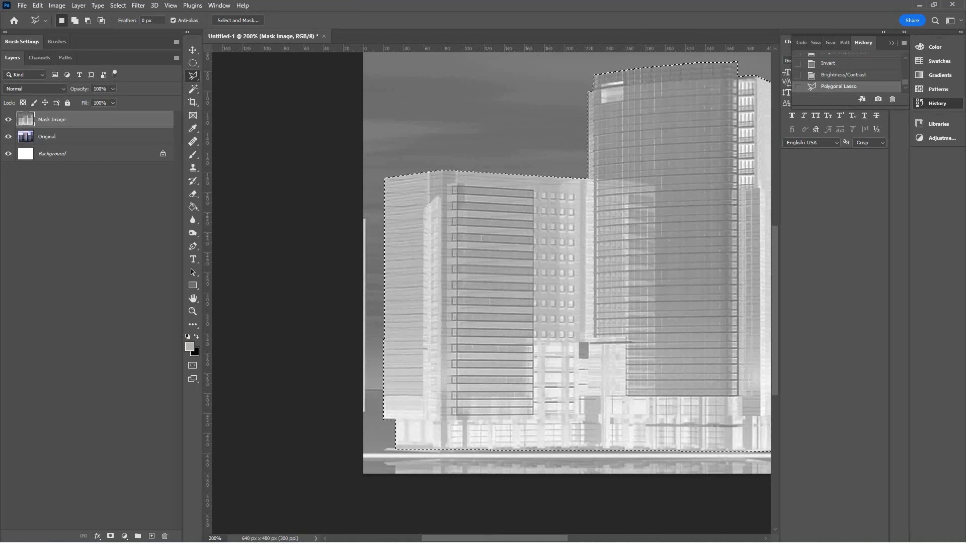
Set the foreground colour to near-white (fdf8f8)
left_click(190, 346)
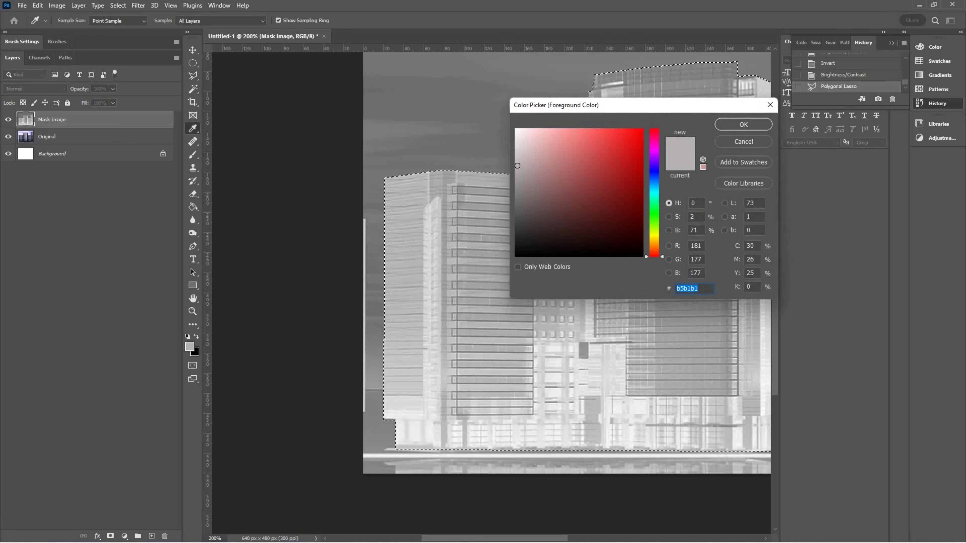
left_click(517, 130)
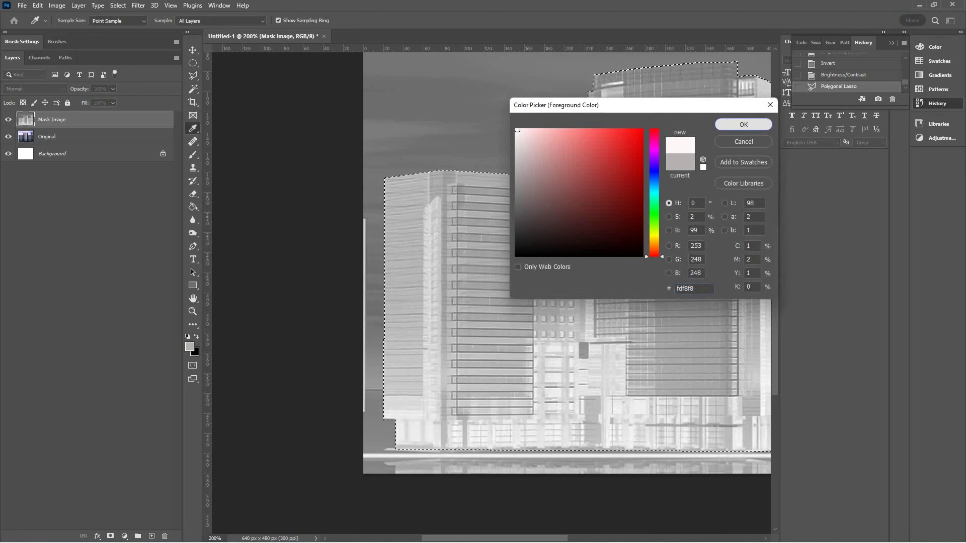
left_click(744, 125)
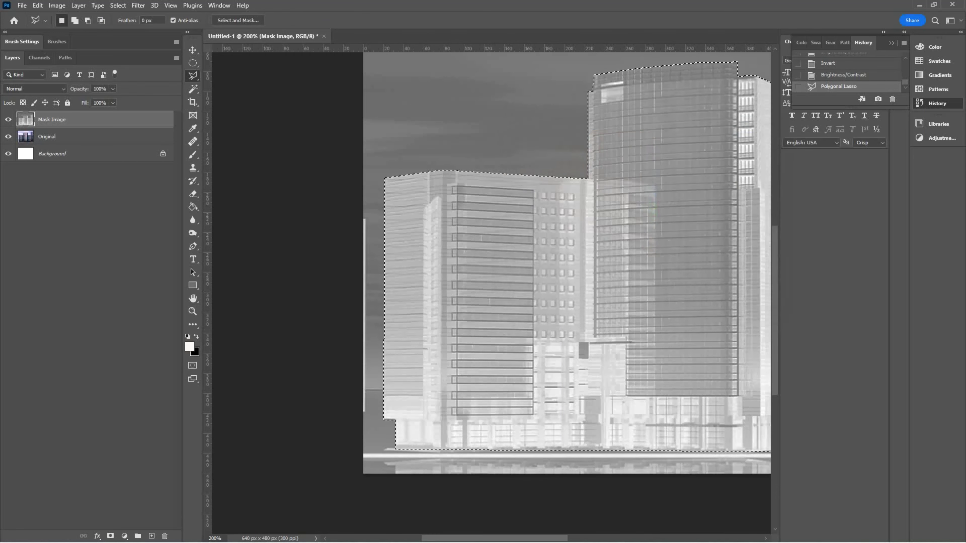
Paint the selected buildings solid white with a size-45 brush
left_click(193, 154)
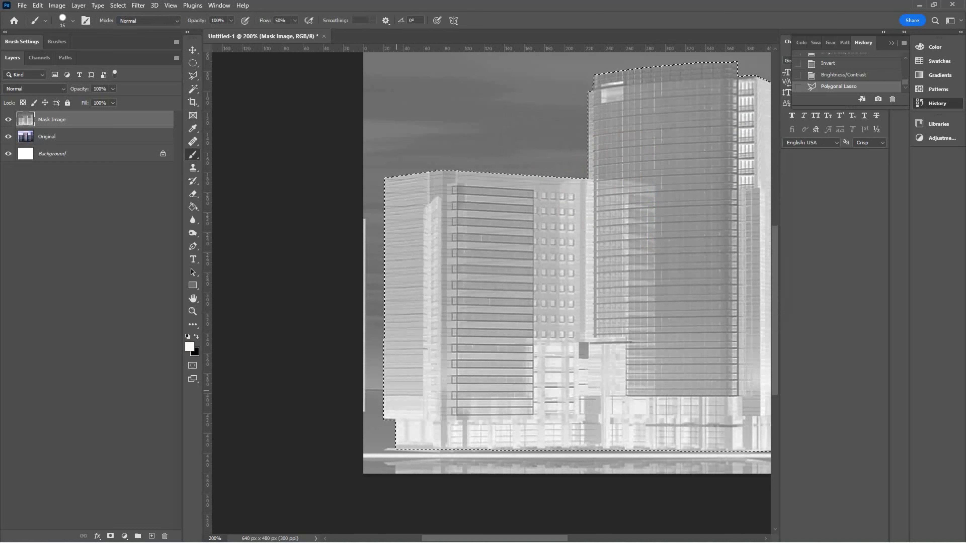
key("bracketright")
key("bracketright")
key("bracketright")
mouse_move(406, 384)
left_mouse_down()
mouse_move(424, 424)
mouse_move(447, 425)
mouse_move(407, 362)
mouse_move(404, 194)
mouse_move(602, 195)
mouse_move(456, 223)
mouse_move(444, 326)
mouse_move(473, 407)
mouse_move(530, 429)
mouse_move(746, 427)
mouse_move(551, 402)
mouse_move(491, 359)
mouse_move(478, 260)
mouse_move(468, 280)
mouse_move(527, 402)
mouse_move(491, 411)
mouse_move(527, 258)
mouse_move(607, 230)
mouse_move(567, 273)
mouse_move(567, 360)
mouse_move(640, 381)
mouse_move(730, 388)
mouse_move(756, 378)
mouse_move(659, 348)
mouse_move(686, 341)
mouse_move(599, 326)
mouse_move(750, 326)
mouse_move(645, 282)
mouse_move(545, 280)
mouse_move(661, 284)
mouse_move(645, 91)
mouse_move(611, 93)
mouse_move(602, 138)
mouse_move(610, 157)
mouse_move(637, 157)
mouse_move(694, 233)
mouse_move(751, 270)
mouse_move(765, 176)
mouse_move(746, 199)
mouse_move(759, 98)
mouse_move(722, 86)
mouse_move(681, 91)
mouse_move(711, 179)
left_mouse_up()
left_click_drag(715, 114, 713, 219)
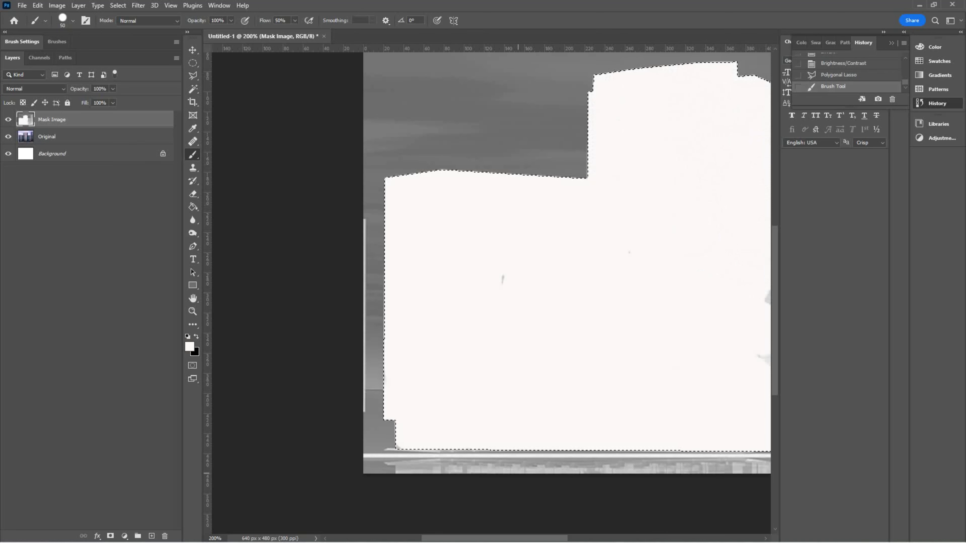
scroll(491, 263, "right", 3)
scroll(491, 263, "right", 5)
mouse_move(494, 434)
left_mouse_down()
mouse_move(666, 430)
mouse_move(663, 224)
mouse_move(643, 201)
mouse_move(518, 199)
mouse_move(490, 391)
mouse_move(639, 406)
mouse_move(646, 266)
mouse_move(586, 221)
mouse_move(518, 311)
mouse_move(597, 384)
mouse_move(616, 259)
mouse_move(548, 293)
mouse_move(586, 343)
mouse_move(571, 289)
left_mouse_up()
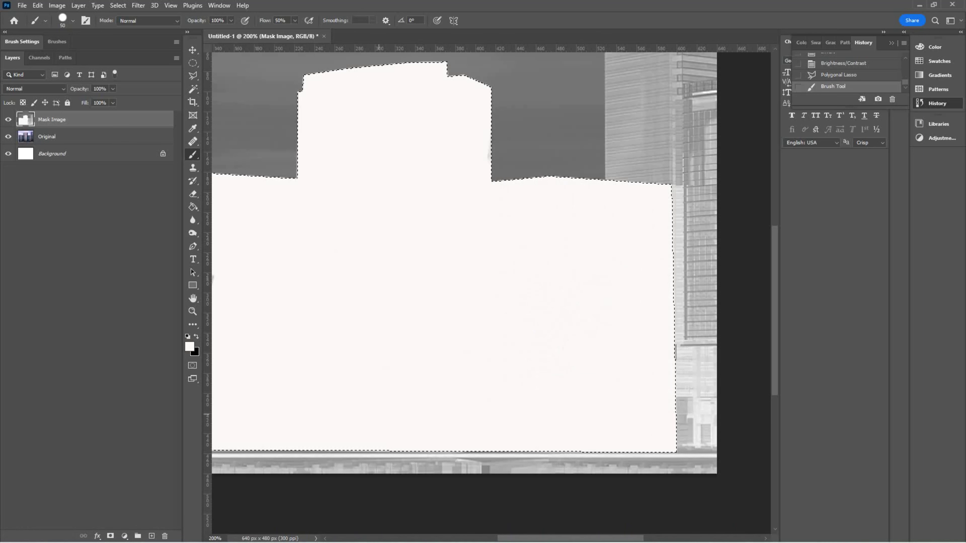
left_click_drag(603, 358, 460, 311)
left_click(118, 5)
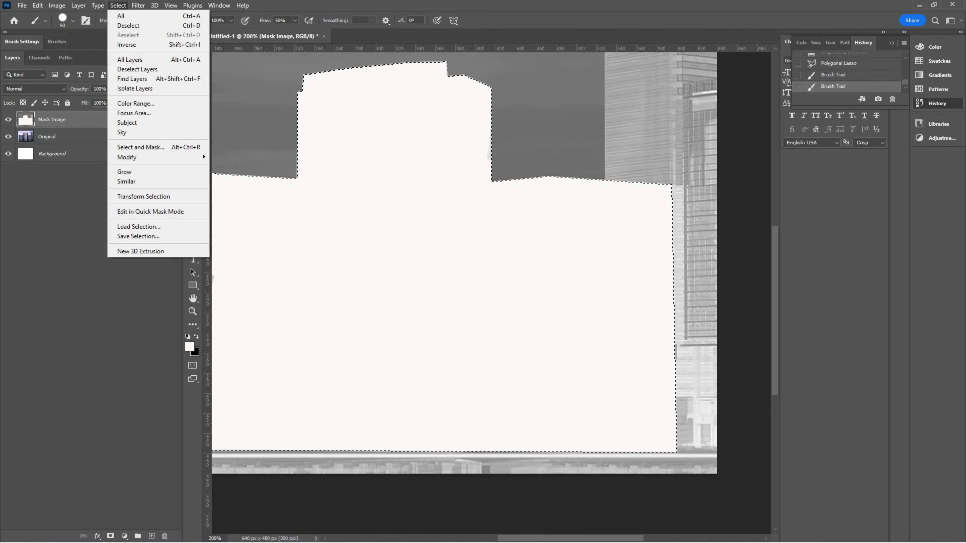
Invert the selection to the surroundings and paint the sky, right strip and bottom strip black
key("Down")
key("Down")
key("Down")
key("Return")
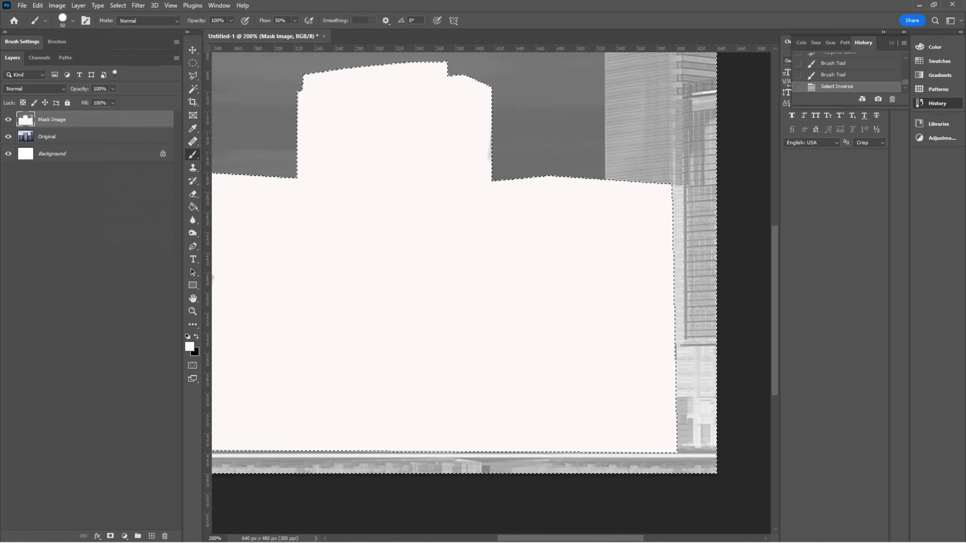
key("x")
mouse_move(563, 137)
left_mouse_down()
mouse_move(537, 152)
mouse_move(502, 131)
mouse_move(475, 68)
mouse_move(388, 55)
mouse_move(243, 75)
mouse_move(228, 91)
mouse_move(232, 154)
mouse_move(289, 168)
mouse_move(274, 100)
mouse_move(259, 148)
left_mouse_up()
mouse_move(486, 70)
left_mouse_down()
mouse_move(696, 76)
mouse_move(700, 167)
mouse_move(574, 162)
mouse_move(669, 131)
mouse_move(533, 126)
mouse_move(528, 101)
mouse_move(669, 99)
left_mouse_up()
mouse_move(704, 190)
left_mouse_down()
mouse_move(699, 462)
mouse_move(677, 198)
left_mouse_up()
mouse_move(700, 464)
left_mouse_down()
mouse_move(503, 473)
mouse_move(217, 463)
left_mouse_up()
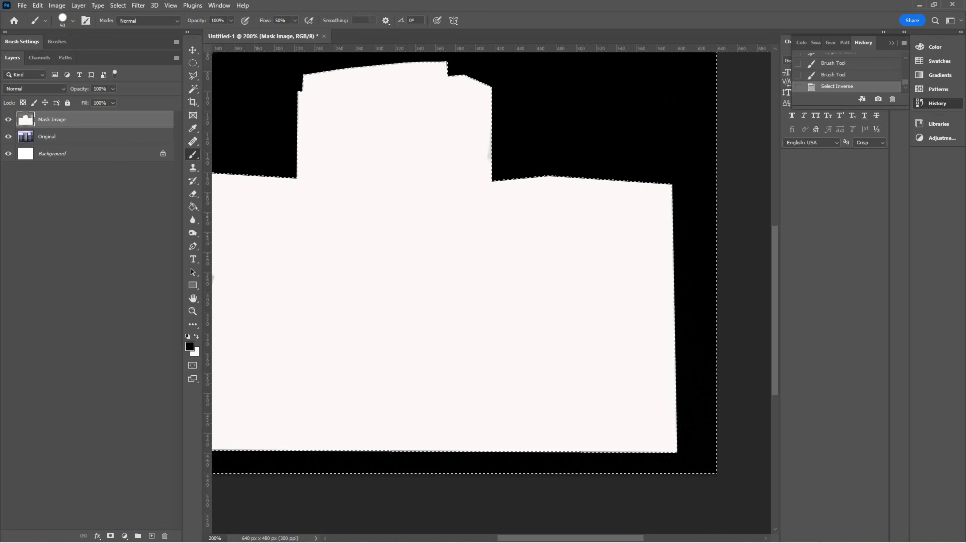
Paint the remaining left-edge, top and top-right grey areas black
left_click_drag(213, 277, 471, 279)
mouse_move(451, 468)
left_mouse_down()
mouse_move(354, 452)
mouse_move(343, 422)
mouse_move(353, 63)
mouse_move(448, 69)
mouse_move(384, 126)
mouse_move(456, 168)
mouse_move(437, 133)
mouse_move(376, 172)
mouse_move(424, 89)
left_mouse_up()
left_click_drag(353, 130, 356, 143)
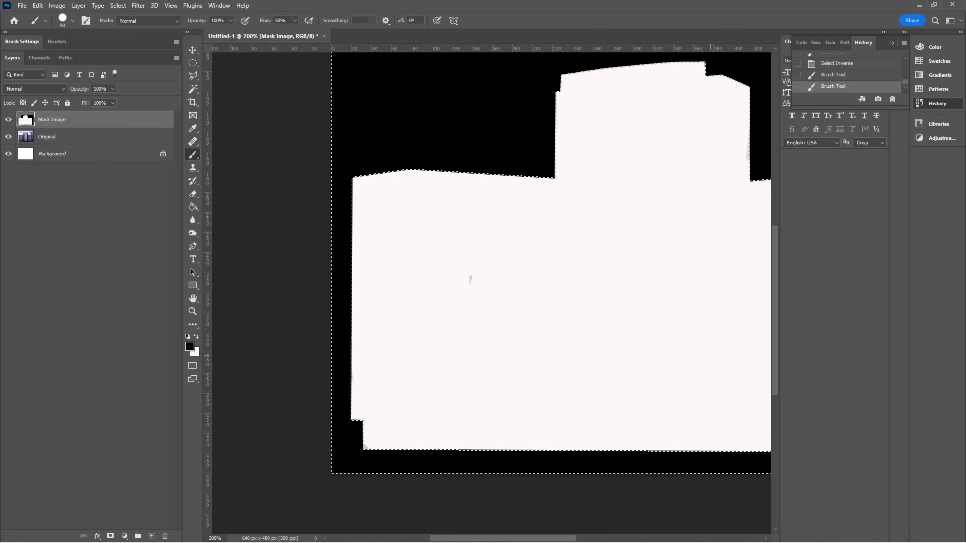
scroll(491, 297, "up", 5)
mouse_move(527, 175)
left_mouse_down()
mouse_move(343, 198)
mouse_move(468, 213)
mouse_move(550, 198)
mouse_move(761, 191)
mouse_move(532, 173)
mouse_move(582, 221)
mouse_move(736, 219)
left_mouse_up()
mouse_move(670, 216)
left_mouse_down()
mouse_move(759, 209)
mouse_move(765, 182)
left_mouse_up()
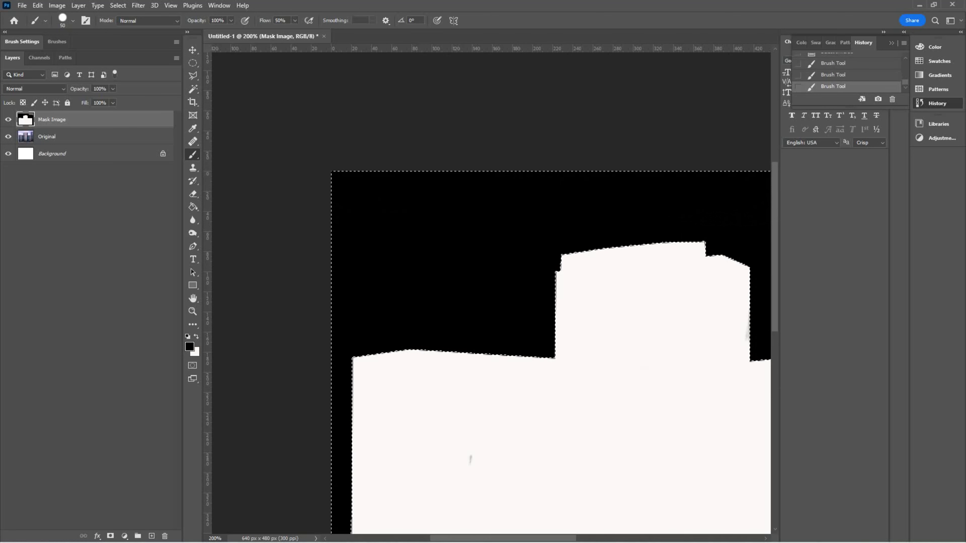
scroll(551, 293, "down", 5)
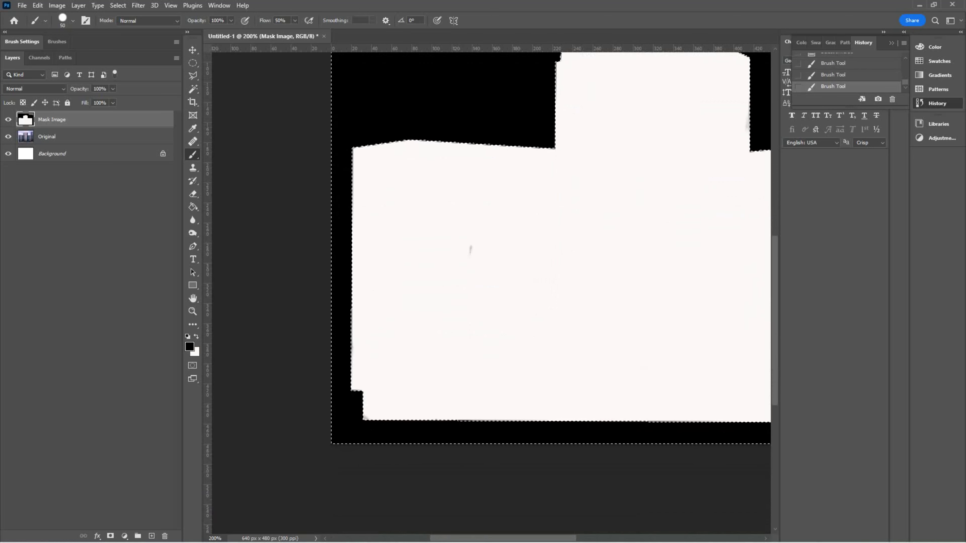
scroll(471, 250, "right", 8)
scroll(646, 243, "up", 6)
left_click(648, 238)
mouse_move(646, 224)
left_mouse_down()
mouse_move(570, 219)
mouse_move(490, 240)
mouse_move(624, 241)
left_mouse_up()
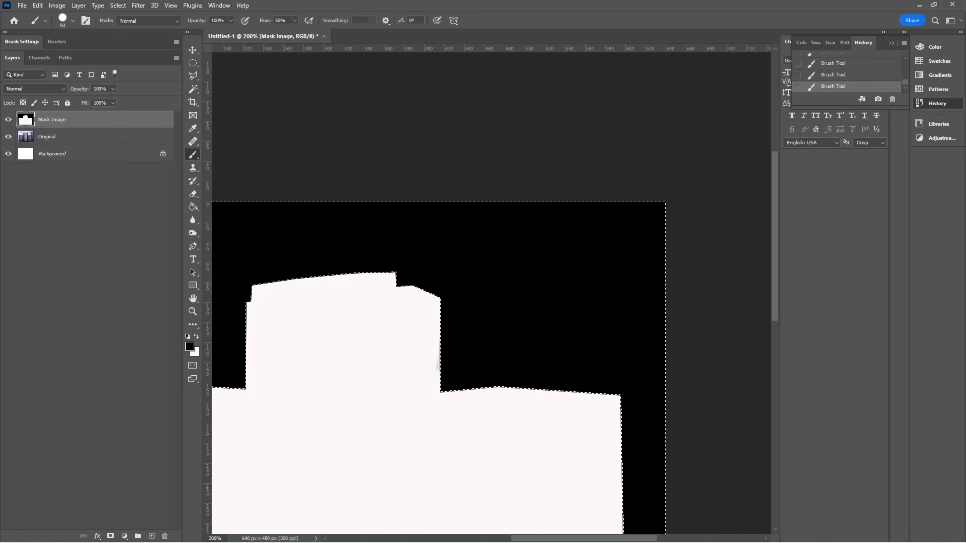
Zoom out, deselect with Ctrl+D, and toggle the Mask Image layer's visibility to check the silhouette
key("z")
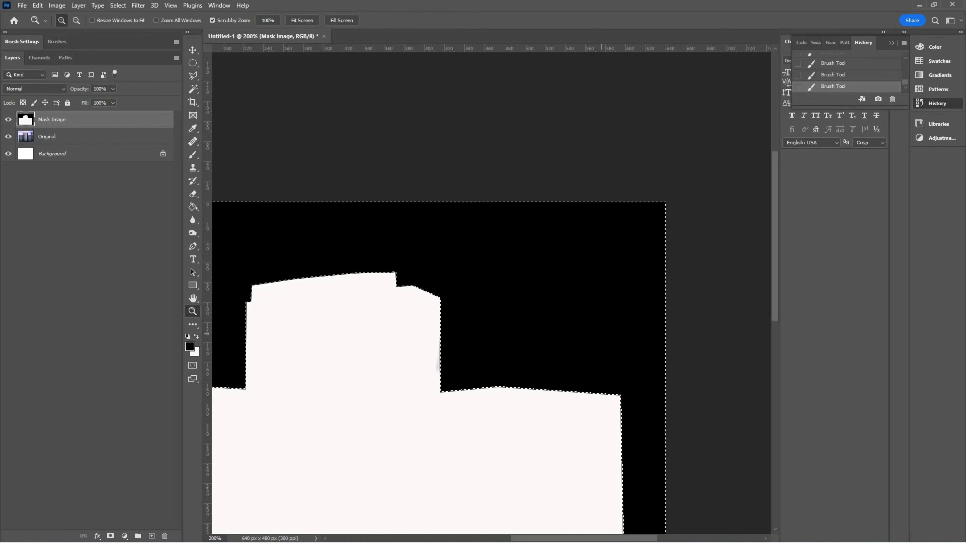
key("ctrl+minus")
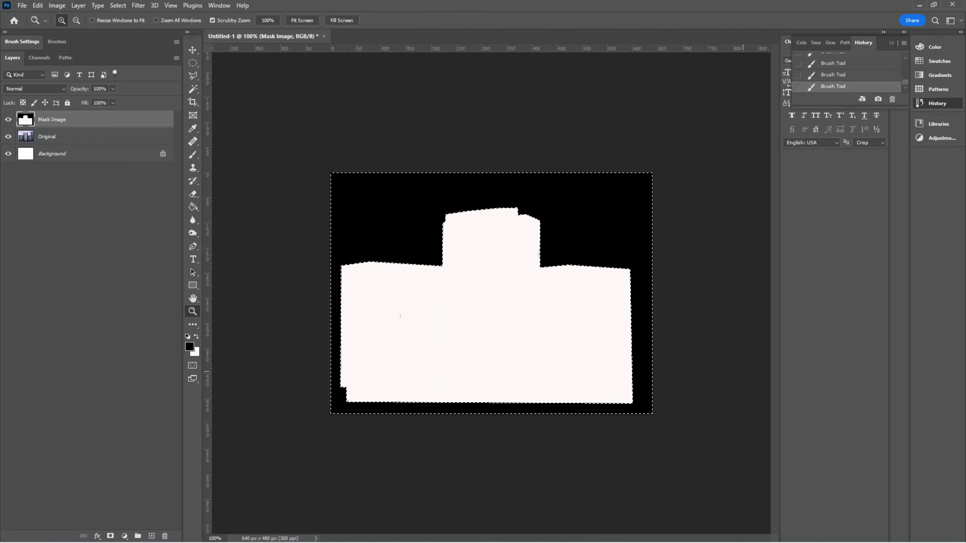
key("ctrl+d")
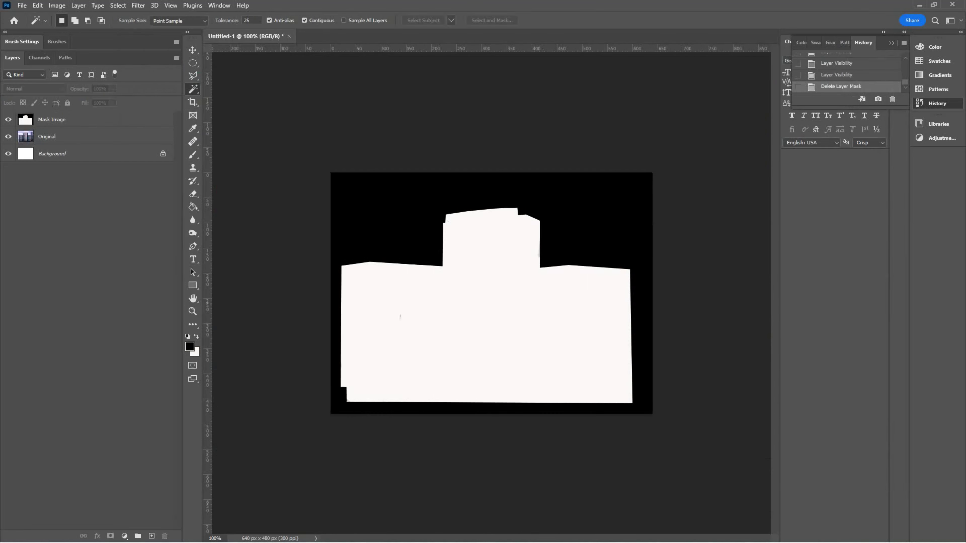
left_click(8, 119)
left_click(8, 119)
Magic Wand-select the white building shape on Mask Image and add it as Original's layer mask
left_click(72, 120)
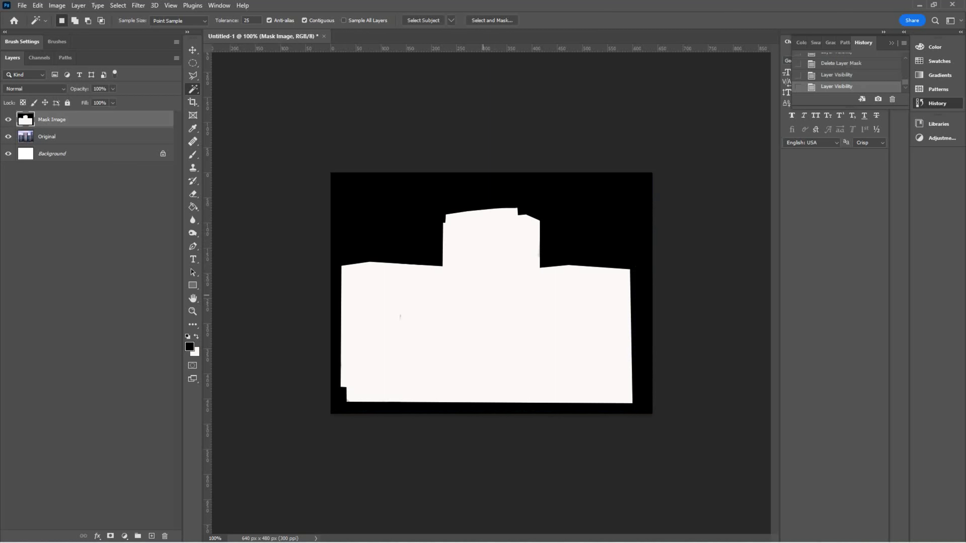
left_click(485, 296)
left_click(64, 136)
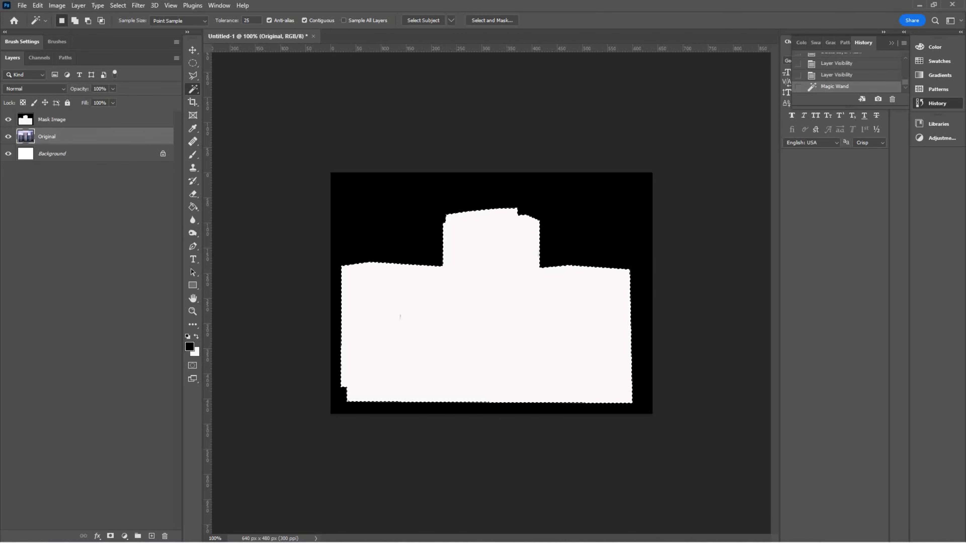
left_click(110, 535)
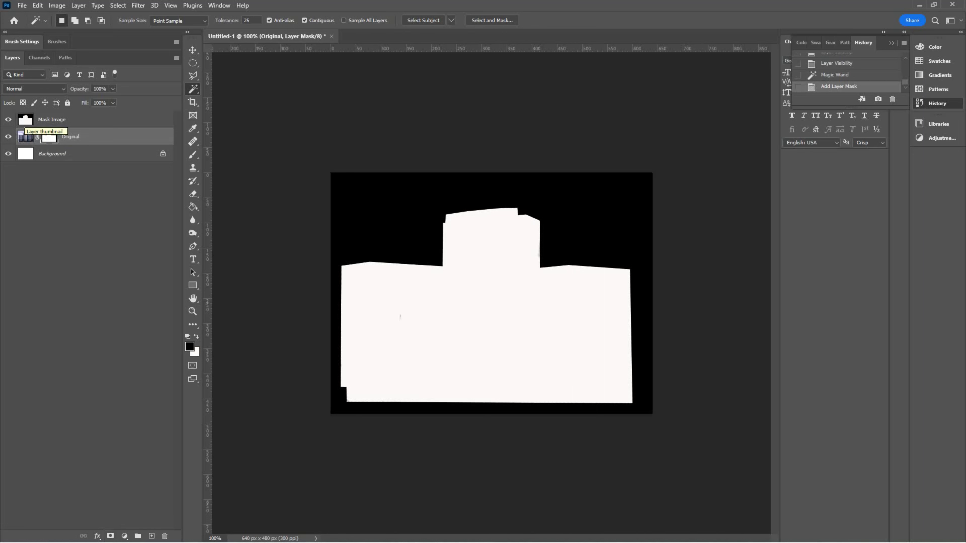
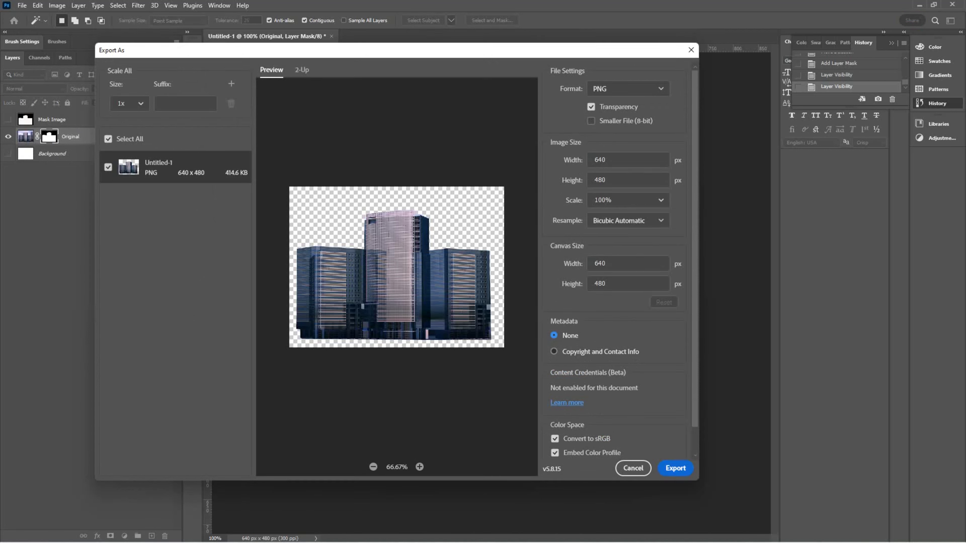
Export the cut-out buildings as DEMO Buildings.png
left_click(675, 469)
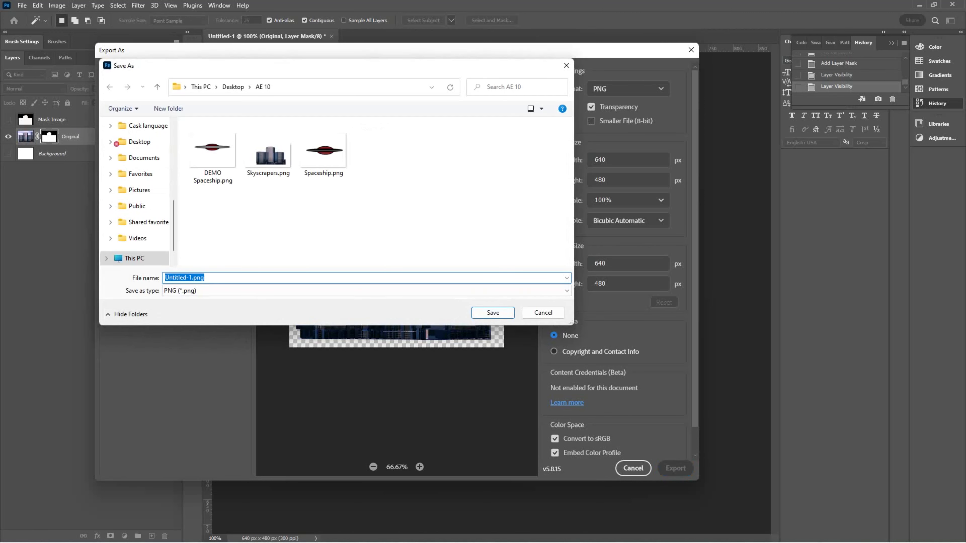
type("DE")
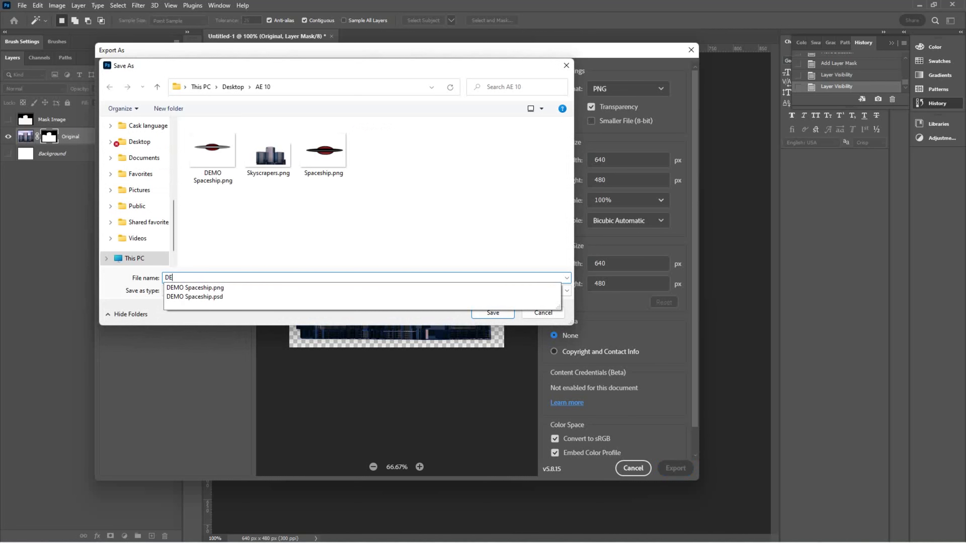
type("MO Buildo")
type("ings")
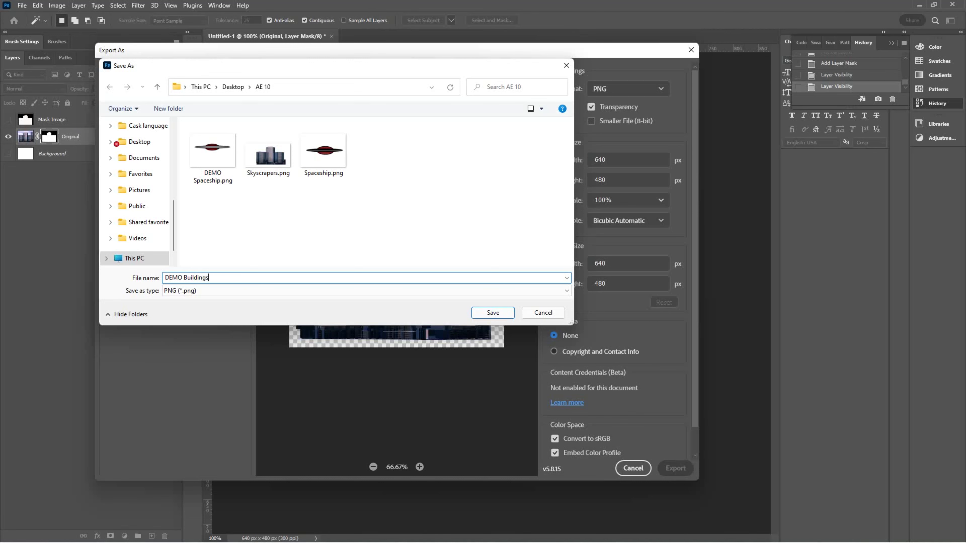
key("Return")
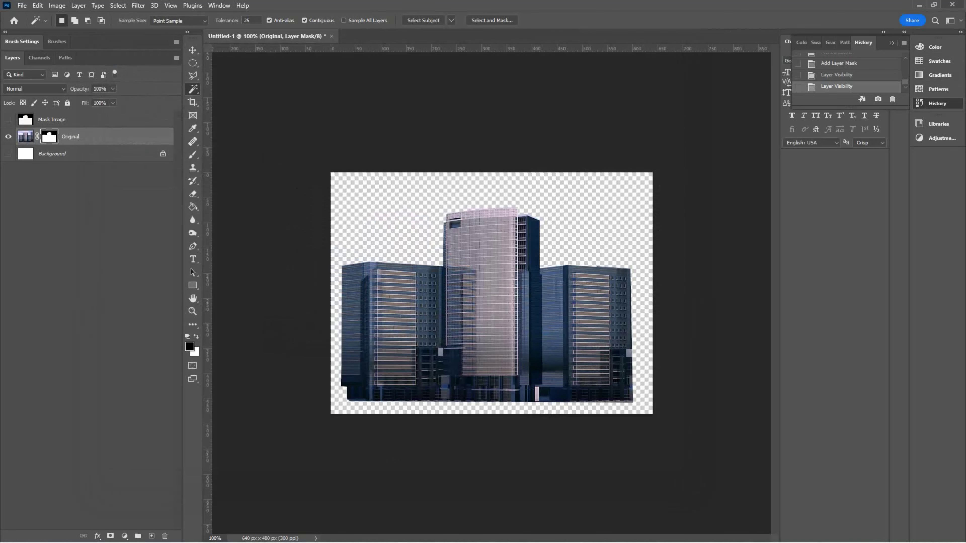
Close the document, saving it on this computer as DEMO Buildings.psd with default compatibility options
left_click(952, 4)
key("Return")
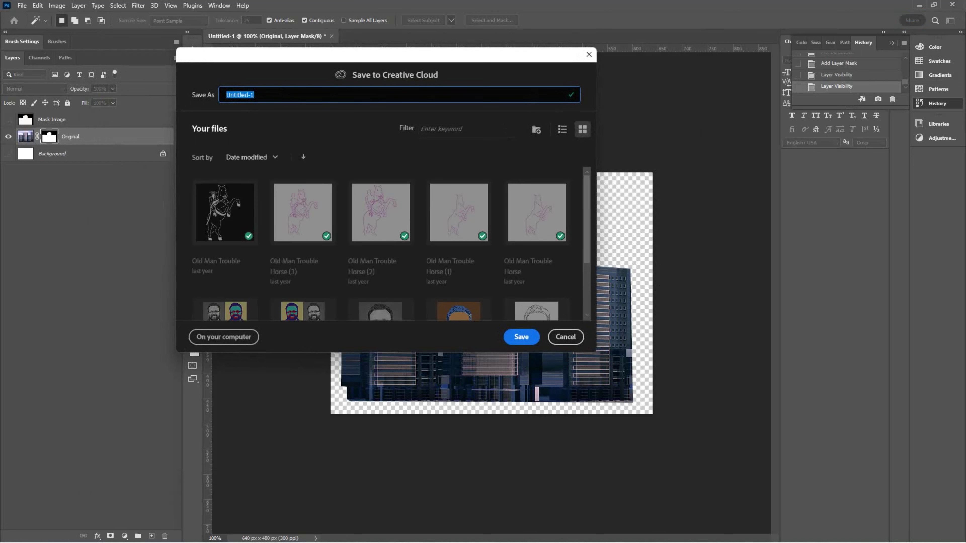
type("Dem")
key("BackSpace")
key("BackSpace")
type("EMO S")
key("BackSpace")
type("Buildings")
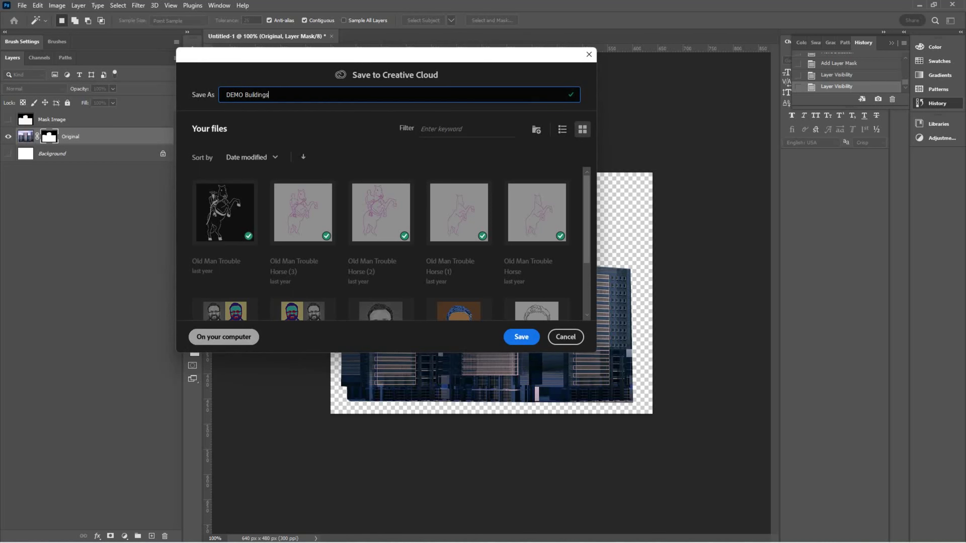
left_click(224, 337)
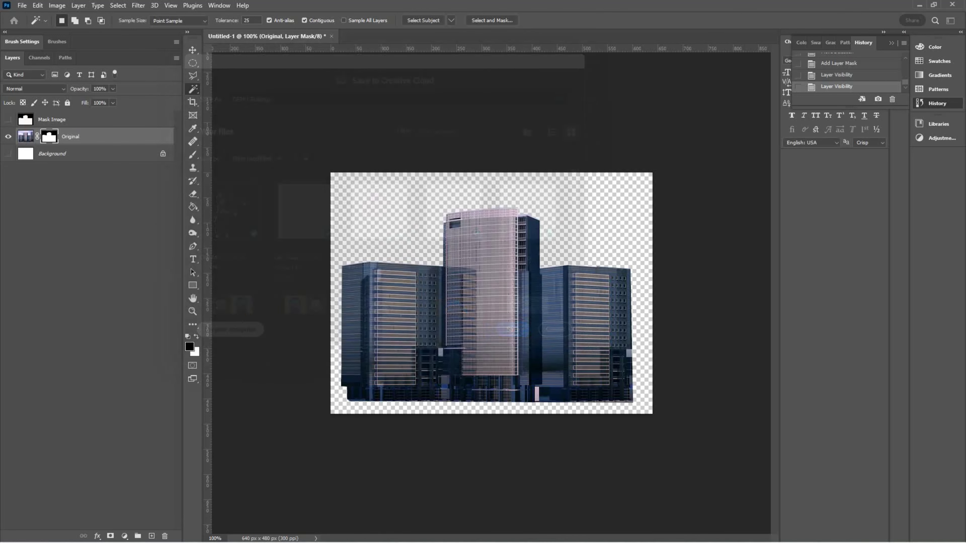
left_click(521, 333)
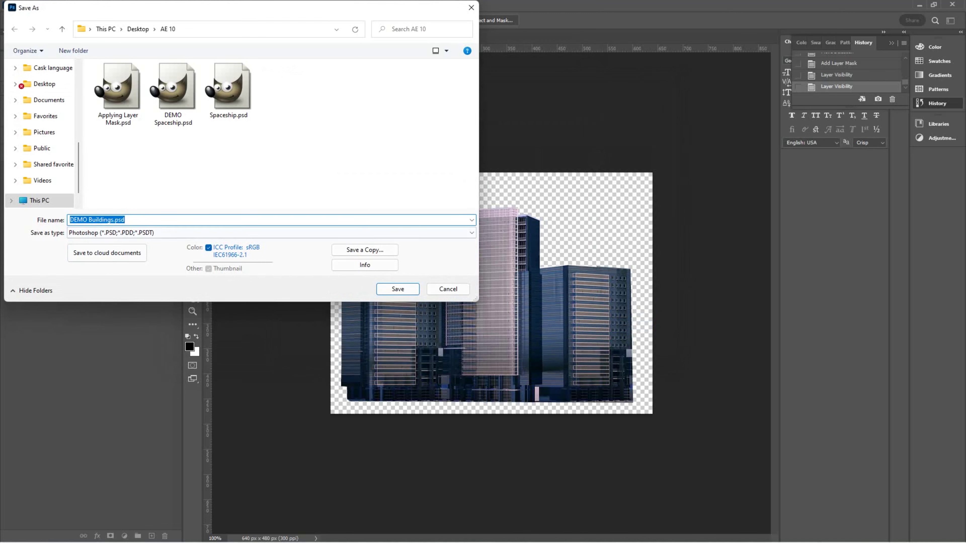
left_click(398, 288)
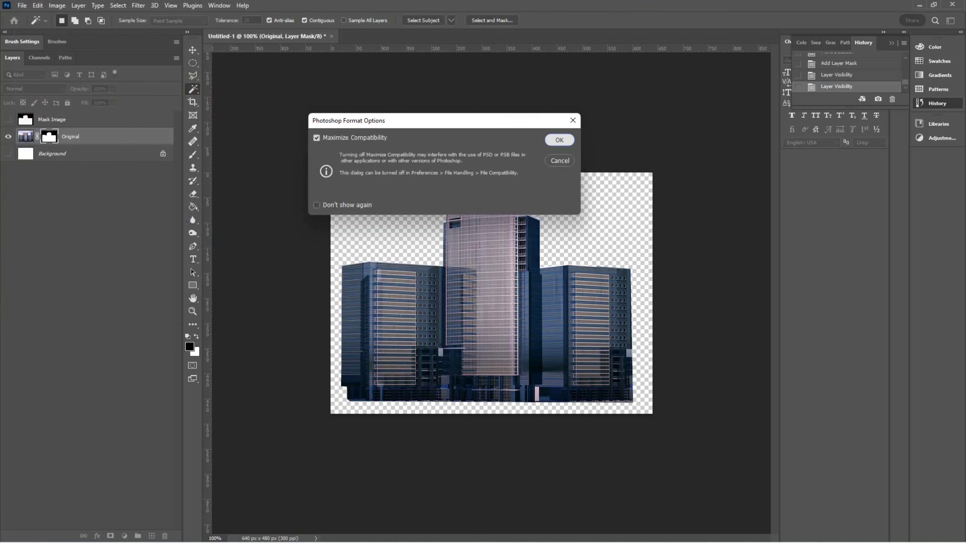
left_click(558, 139)
key("ctrl+w")
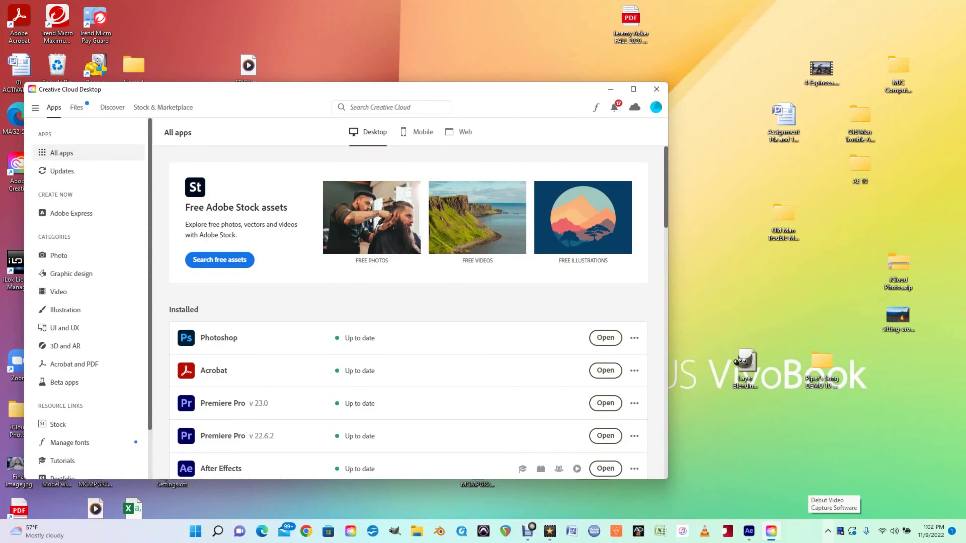
Close Creative Cloud Desktop and switch to After Effects
left_click(657, 89)
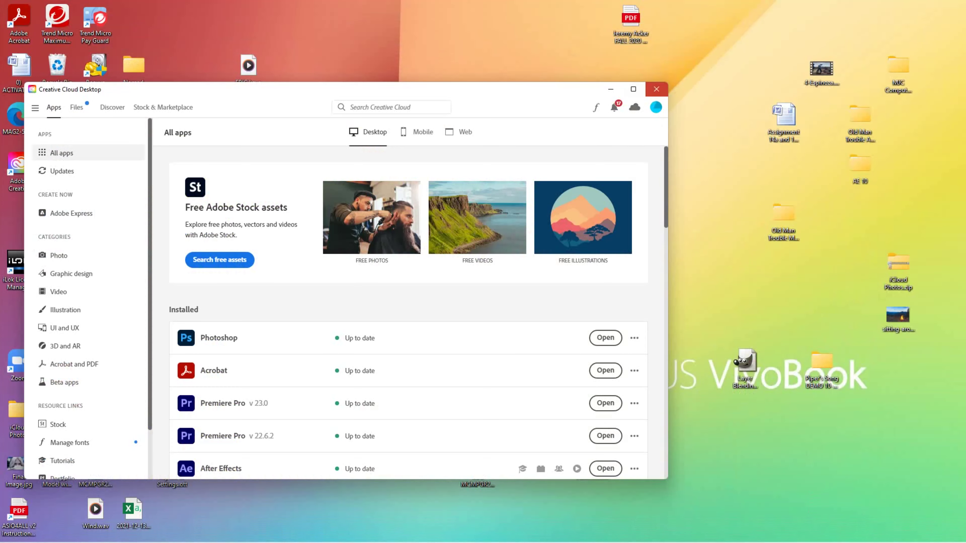
left_click(760, 531)
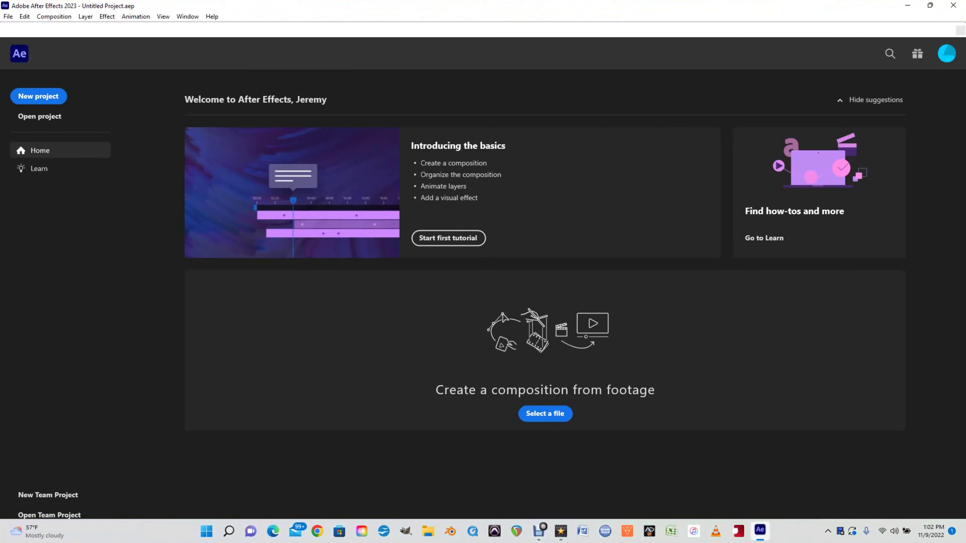
Start a new empty project and create a new composition
left_click(38, 96)
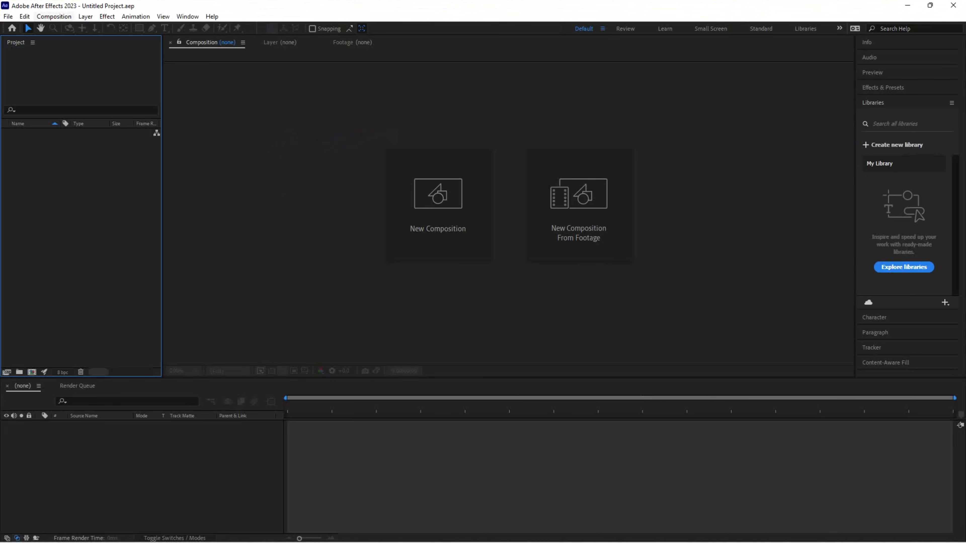
left_click(54, 16)
left_click(54, 16)
left_click(54, 16)
left_click(79, 28)
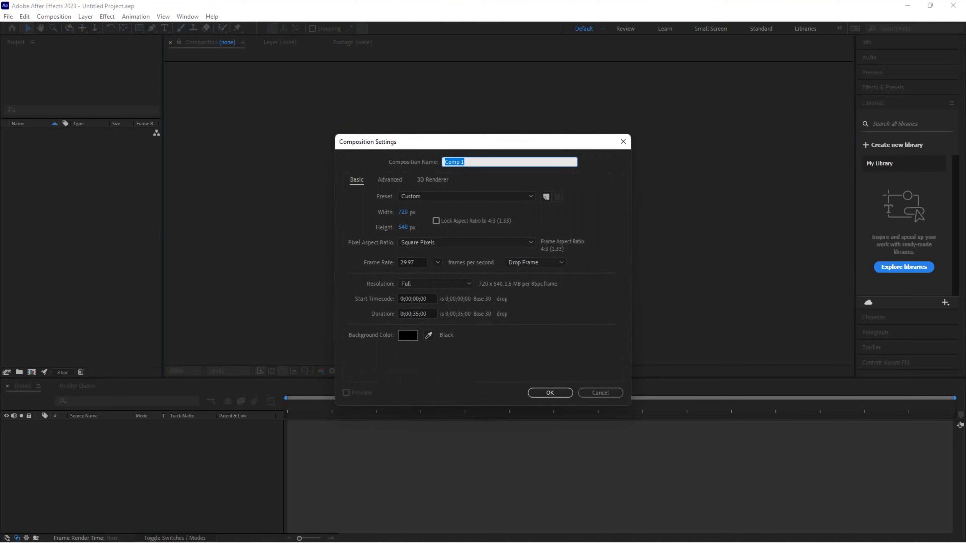
Set the composition to 640 × 480, 15 fps and a 30-second duration
left_click(405, 212)
double_click(405, 213)
type("640")
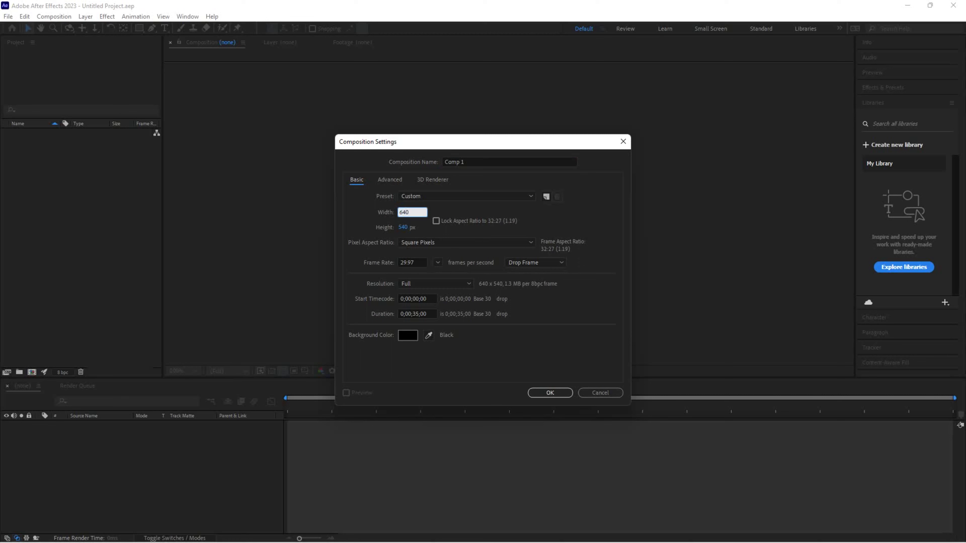
key("Tab")
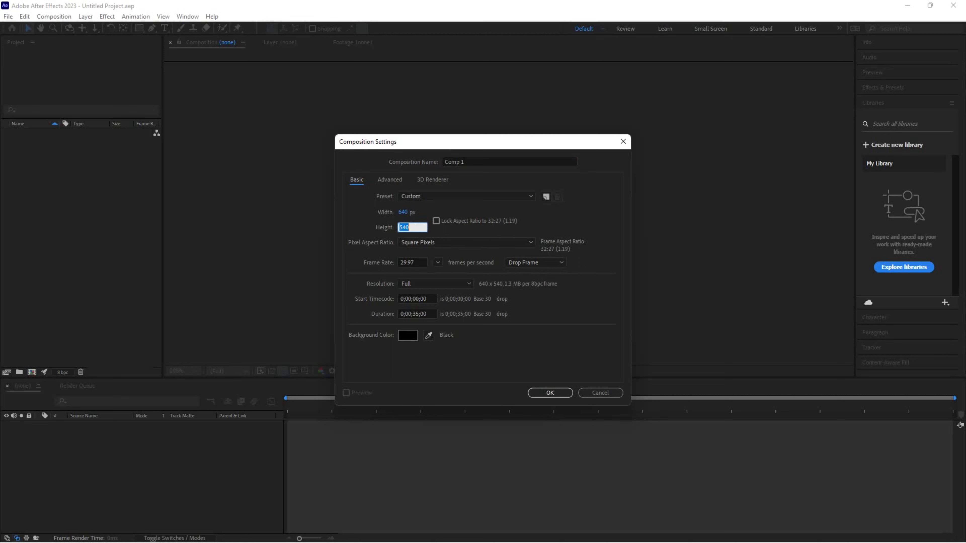
type("480")
key("Tab")
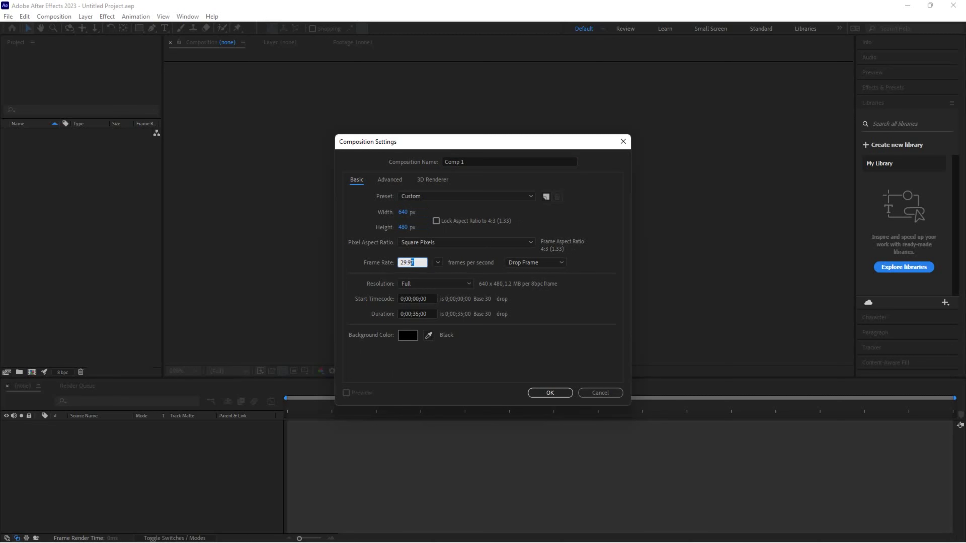
type("15")
key("Tab")
key("Tab")
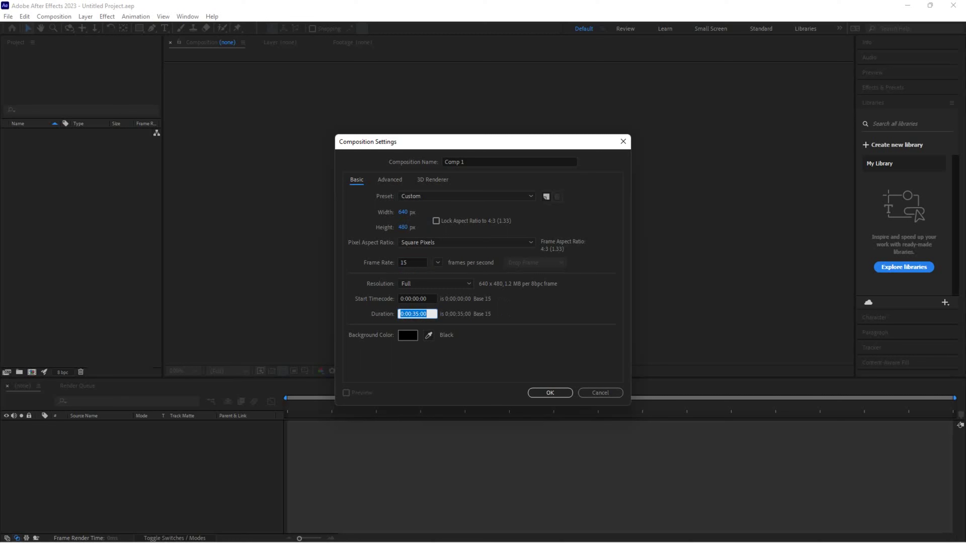
left_click(413, 314)
key("BackSpace")
key("BackSpace")
type("30")
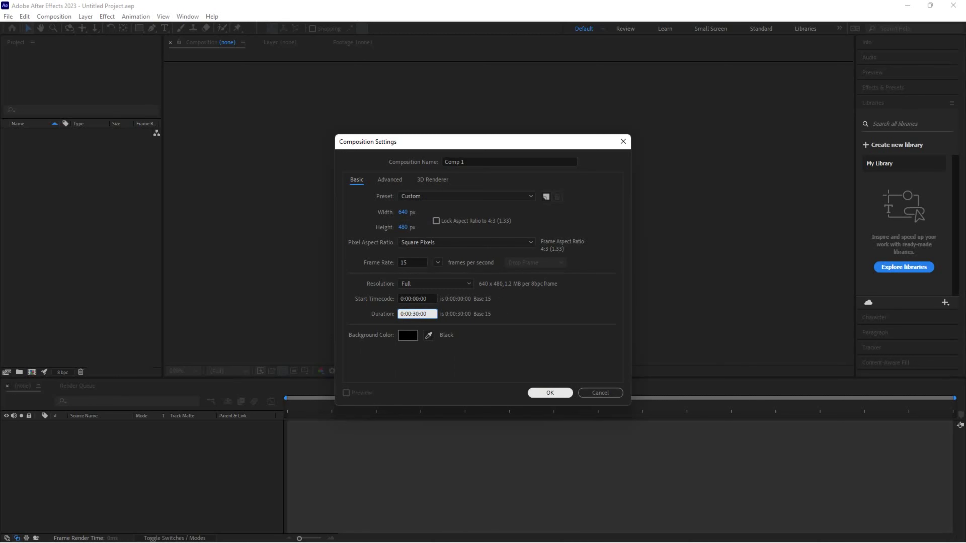
left_click(550, 393)
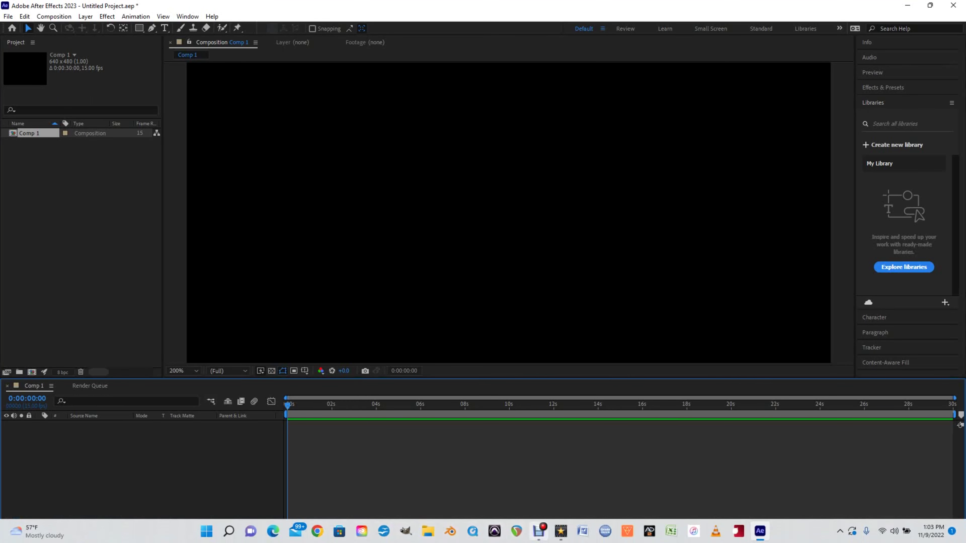
Import IMG_3297.mp4 from the AE 10 folder into the project
left_click(81, 228)
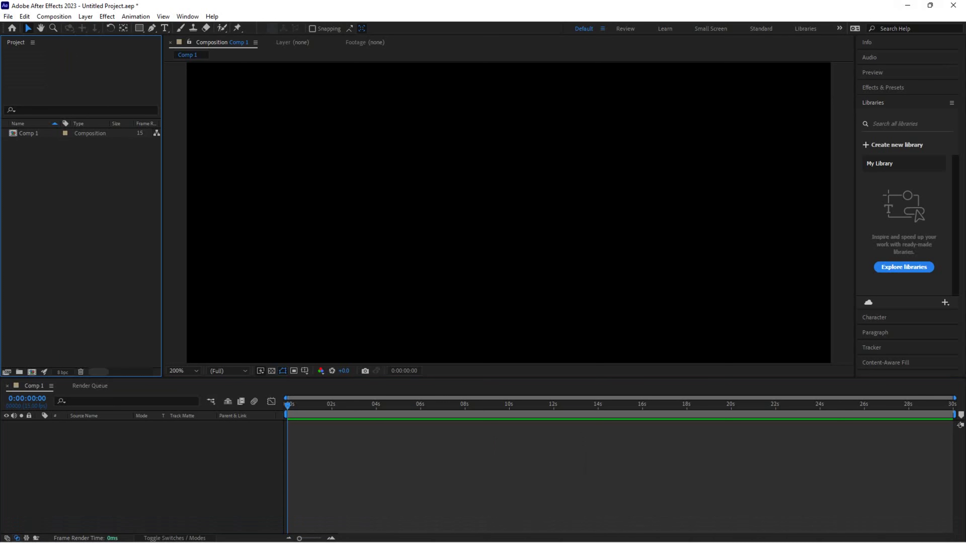
left_click(8, 16)
mouse_move(28, 159)
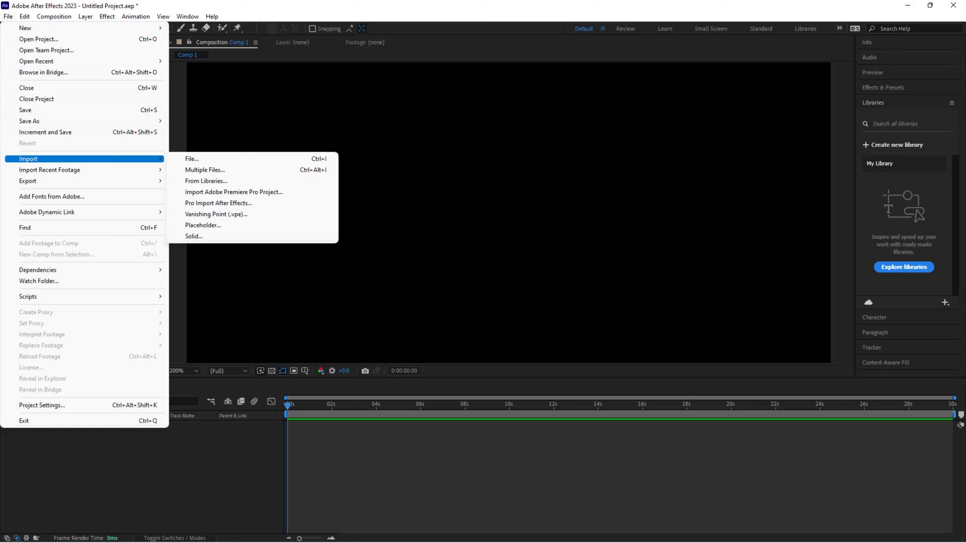
left_click(192, 158)
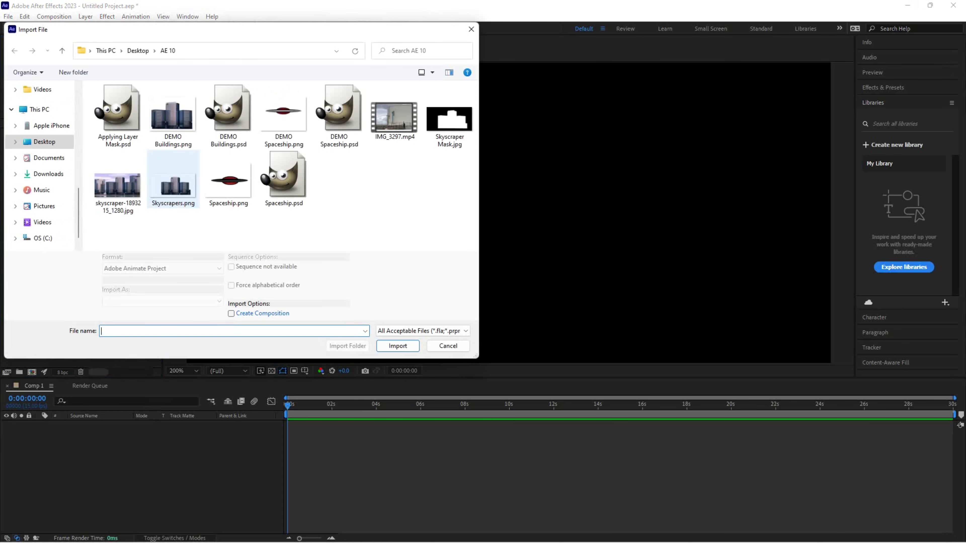
left_click(394, 117)
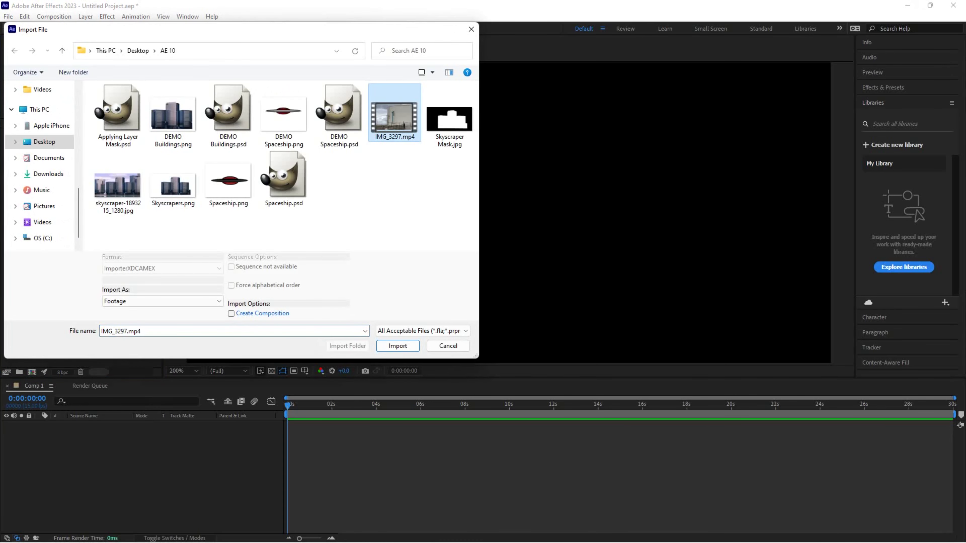
left_click(397, 346)
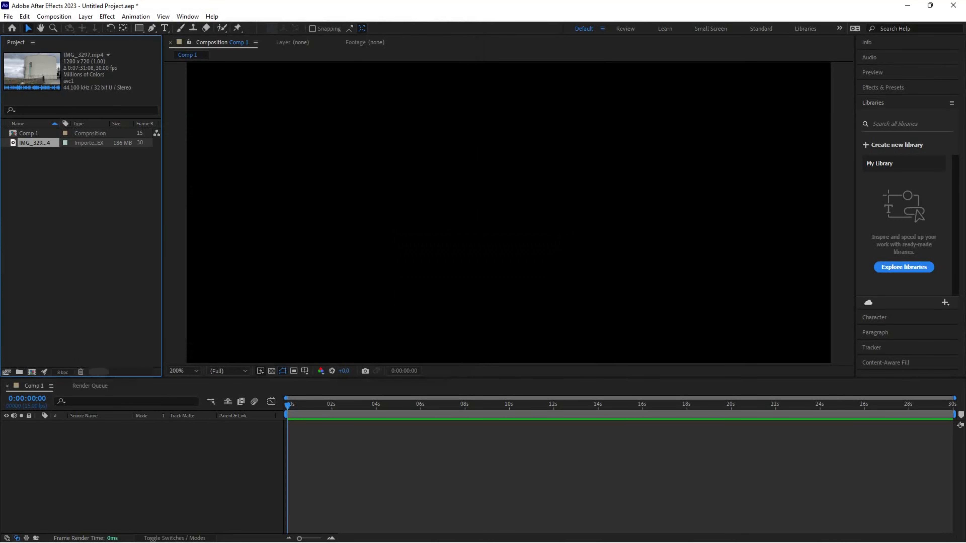
Add IMG_3297.mp4 to Comp 1, scale it down, and play it in its Layer viewer
left_click_drag(34, 143, 108, 441)
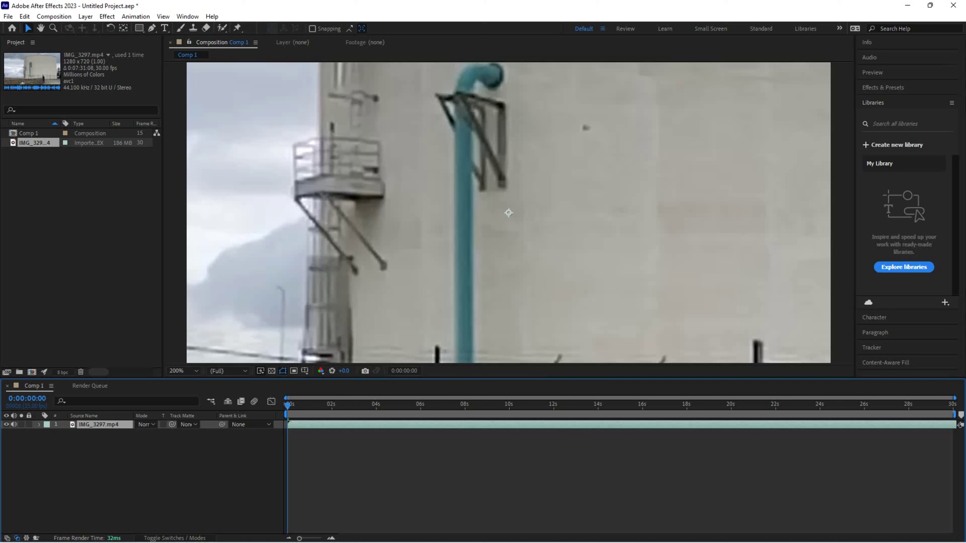
key("z")
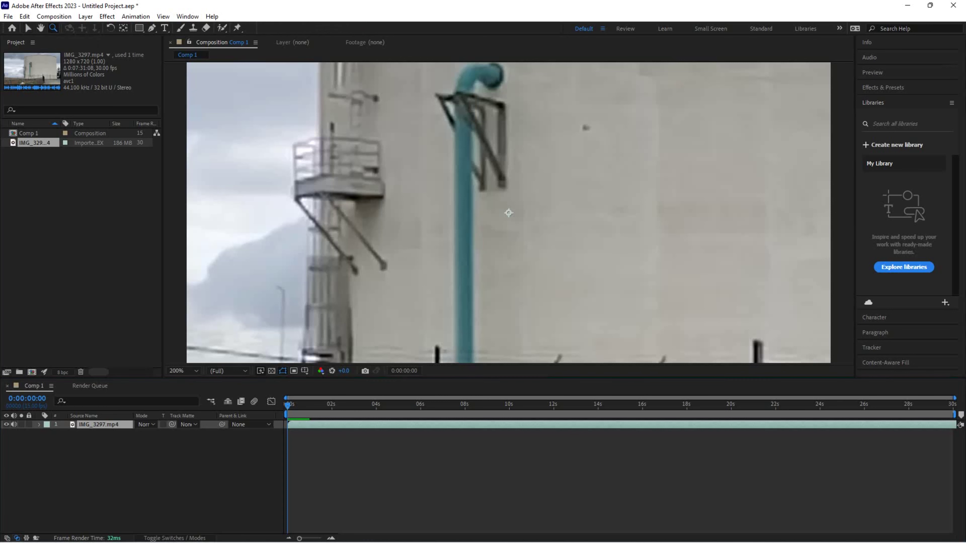
left_click(509, 213, "alt")
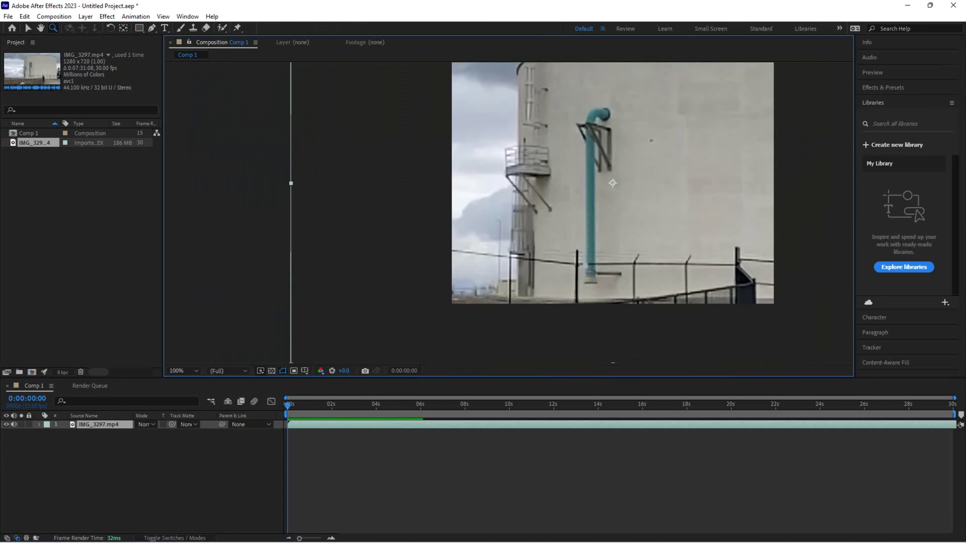
left_click(717, 153, "alt")
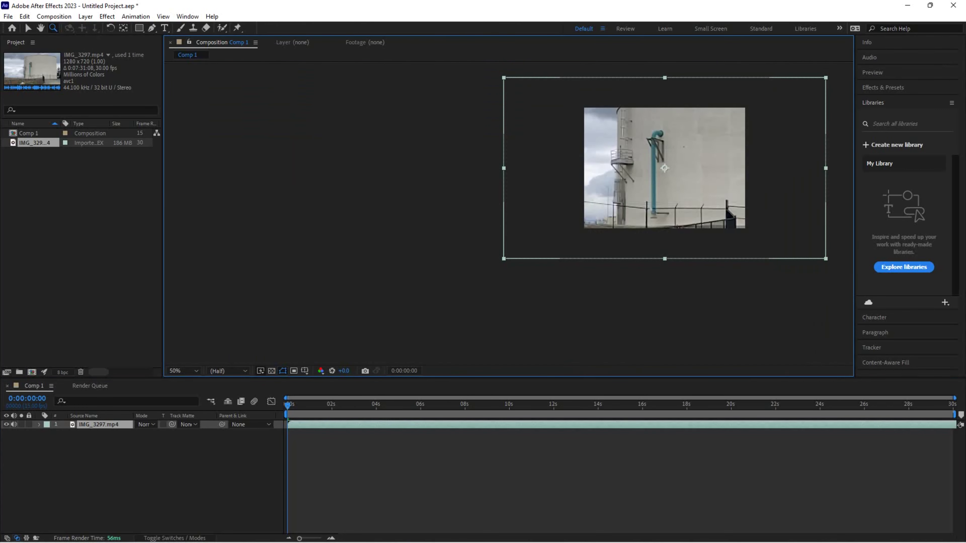
key("v")
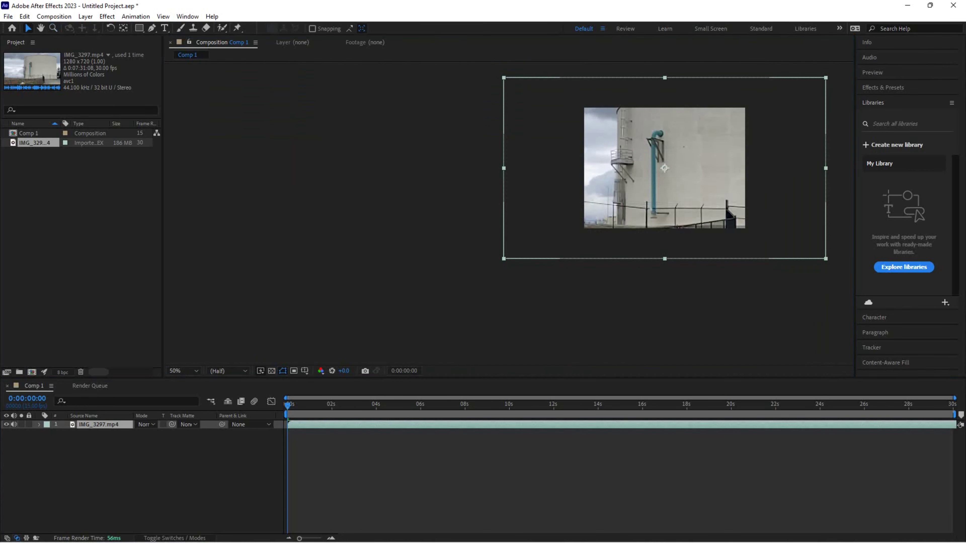
left_click_drag(825, 259, 757, 228)
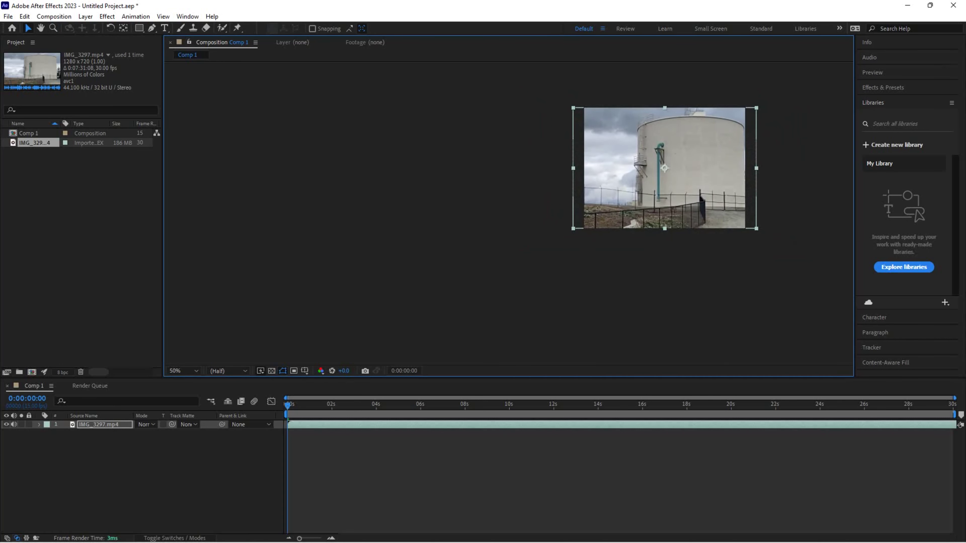
double_click(665, 171)
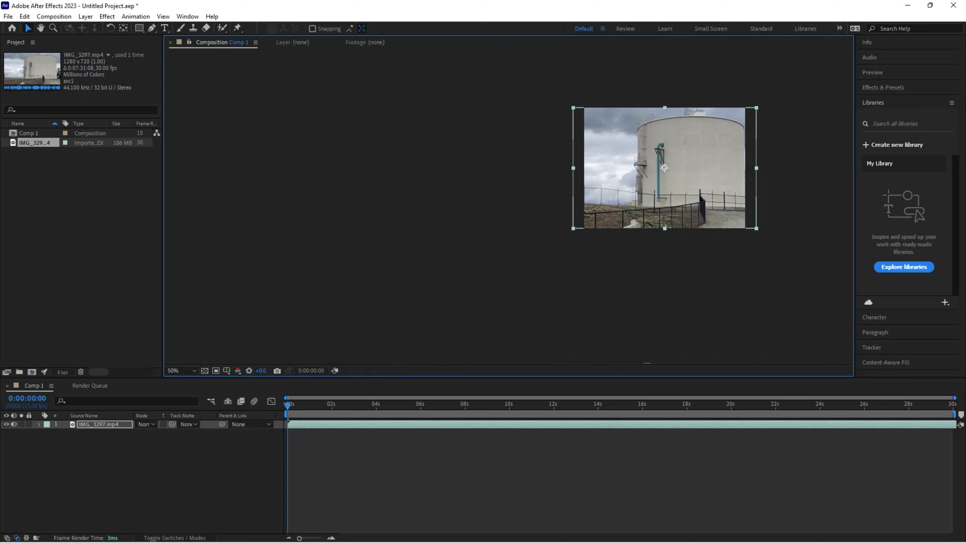
key("space")
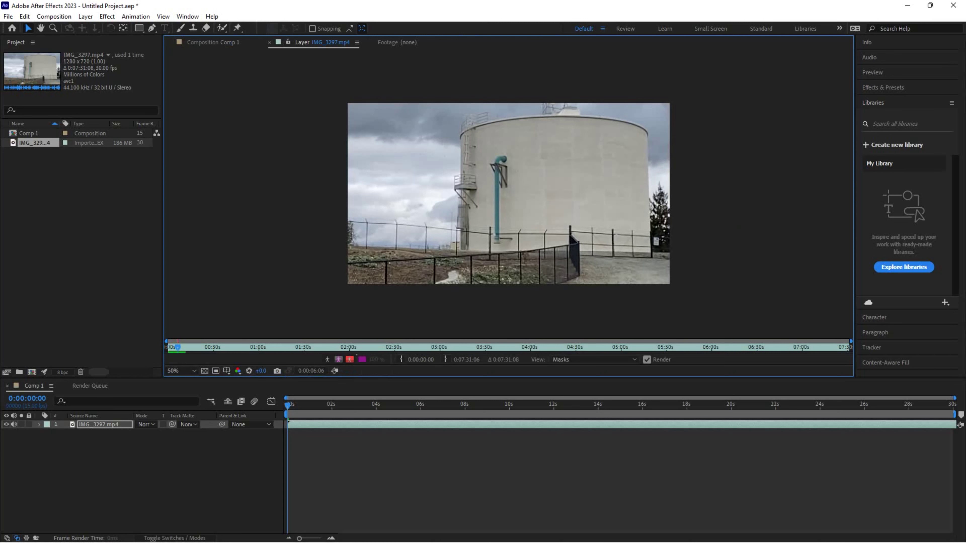
Split the clip at about 4 seconds and delete the first part
left_click(385, 405)
left_click_drag(384, 406, 788, 405)
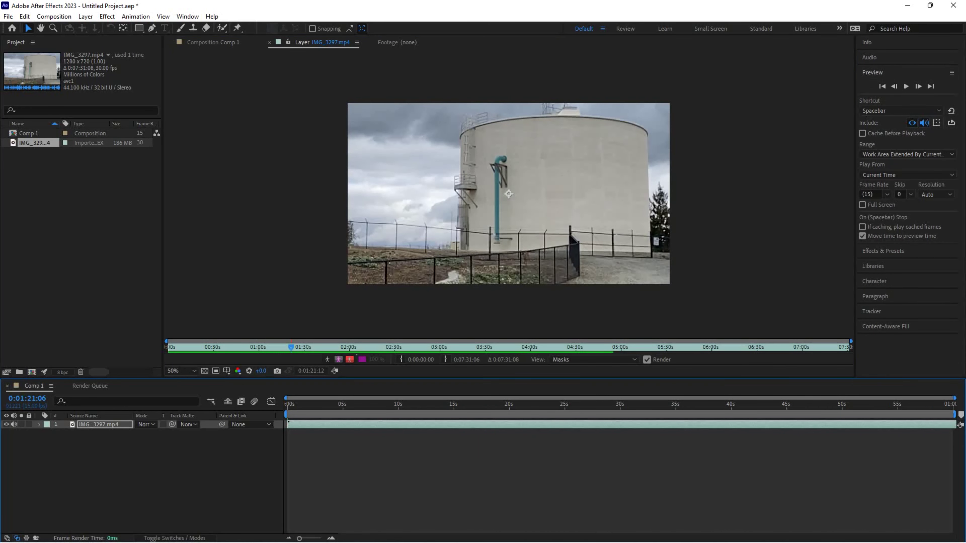
left_click(309, 405)
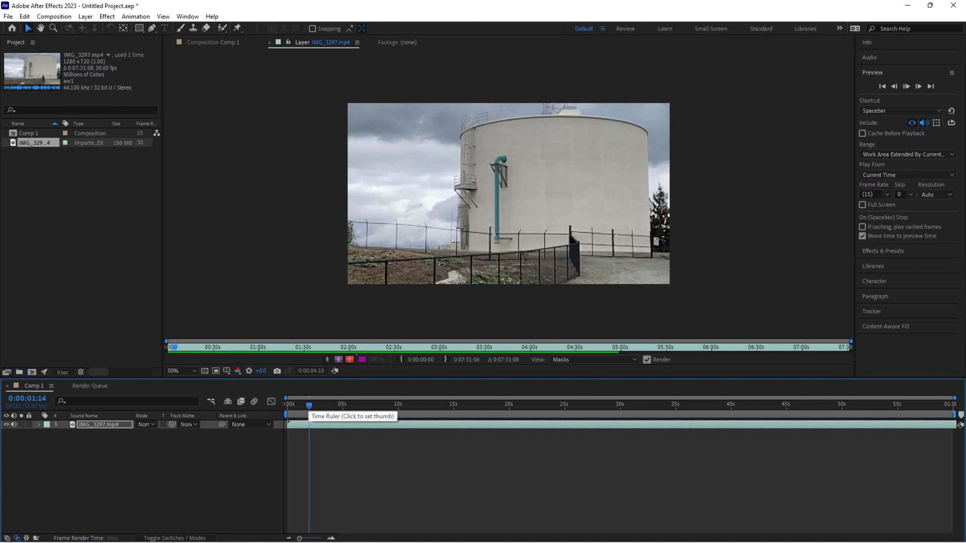
key("space")
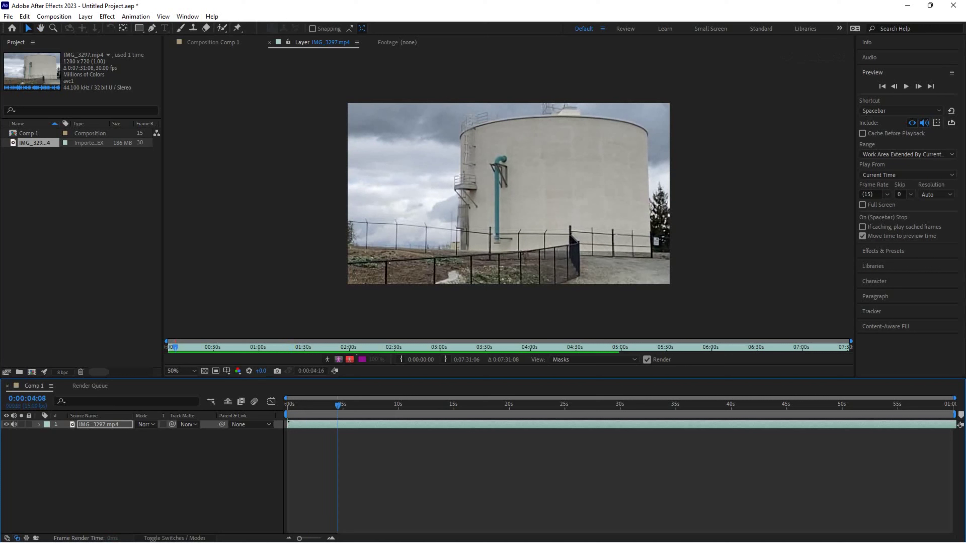
key("ctrl+shift+d")
key("ctrl+shift+d")
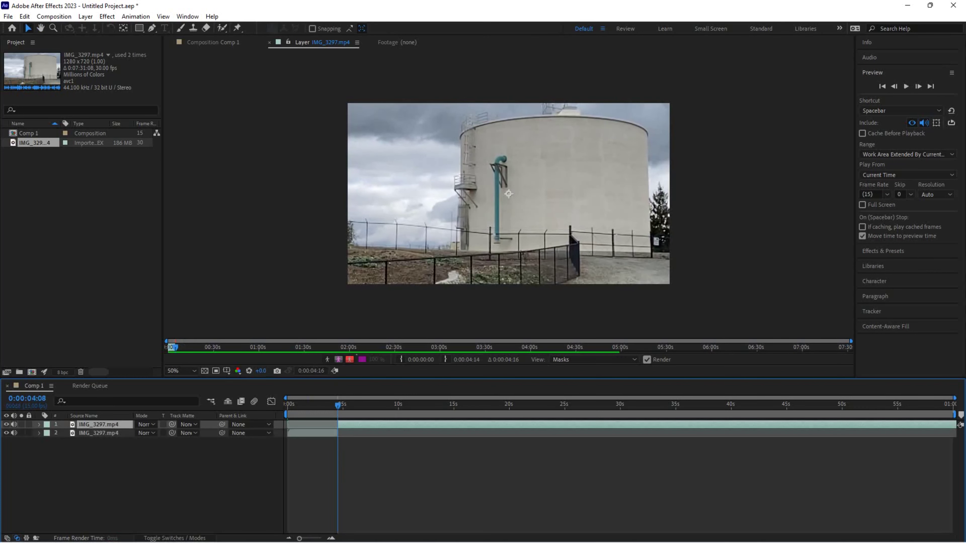
left_click(312, 434)
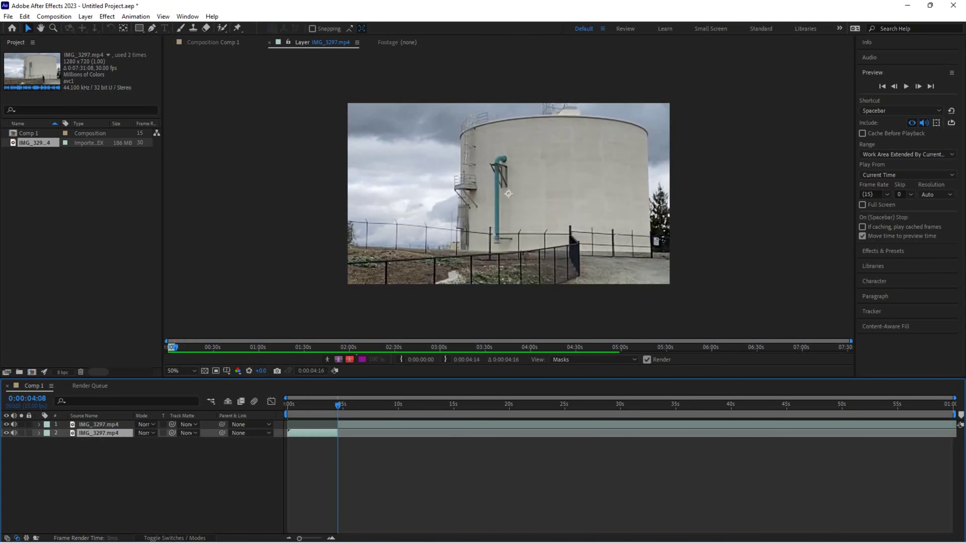
key("Delete")
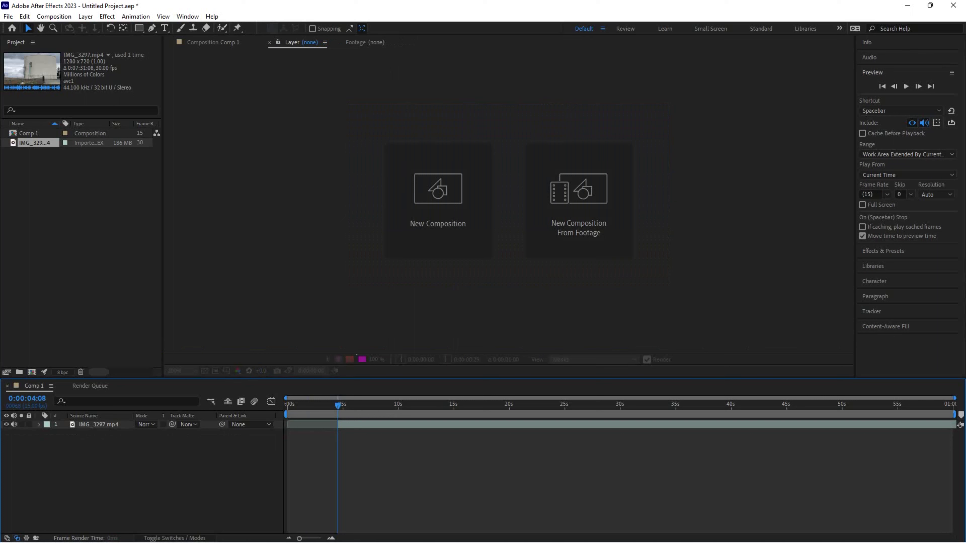
Split the clip at 15 seconds and delete the portion after it
left_click_drag(338, 406, 398, 406)
left_click_drag(452, 406, 453, 406)
left_click(440, 414)
left_click(429, 406)
left_click(428, 424)
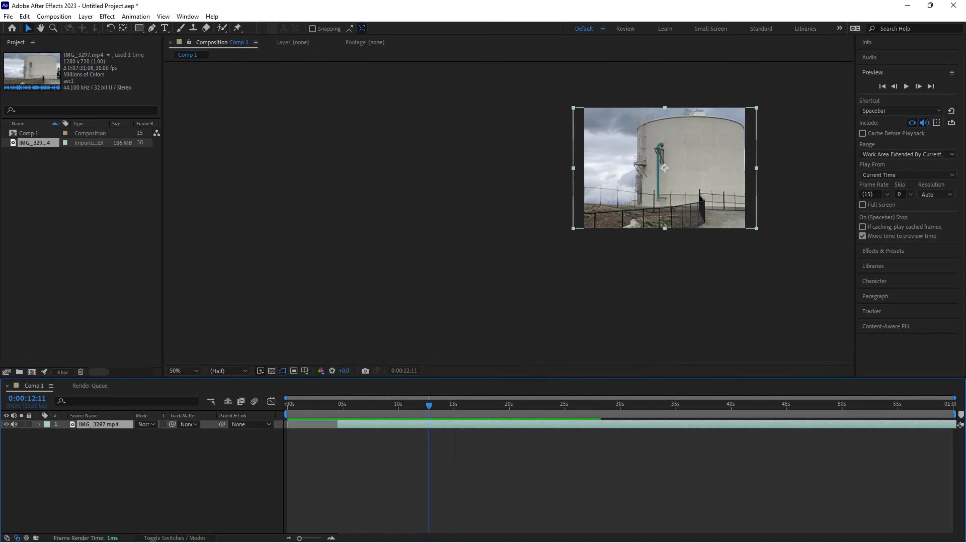
key("space")
left_click(25, 16)
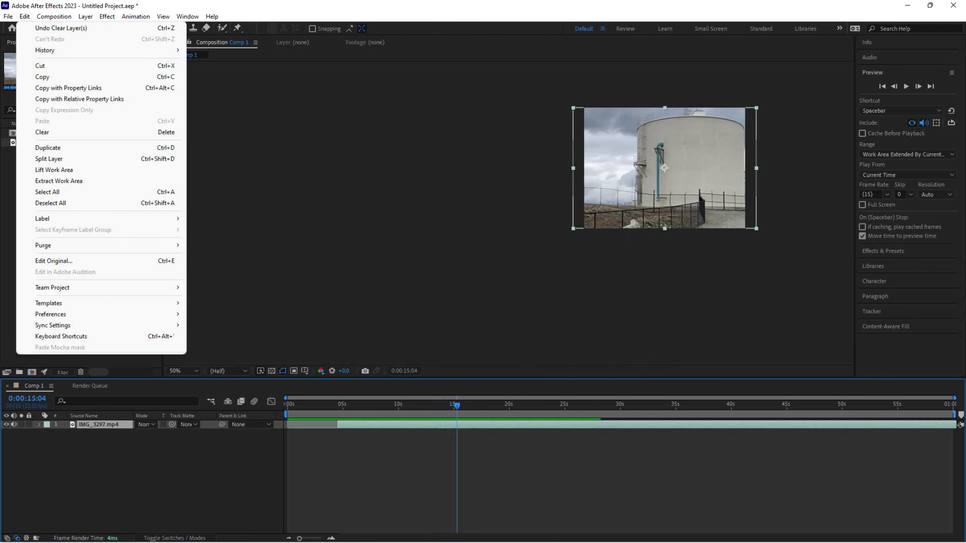
left_click(48, 159)
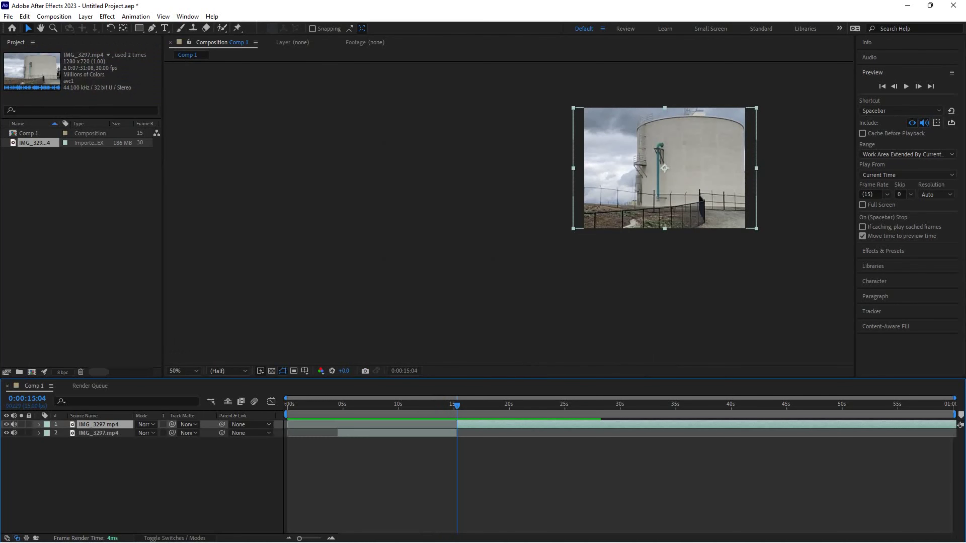
key("ctrl+shift+a")
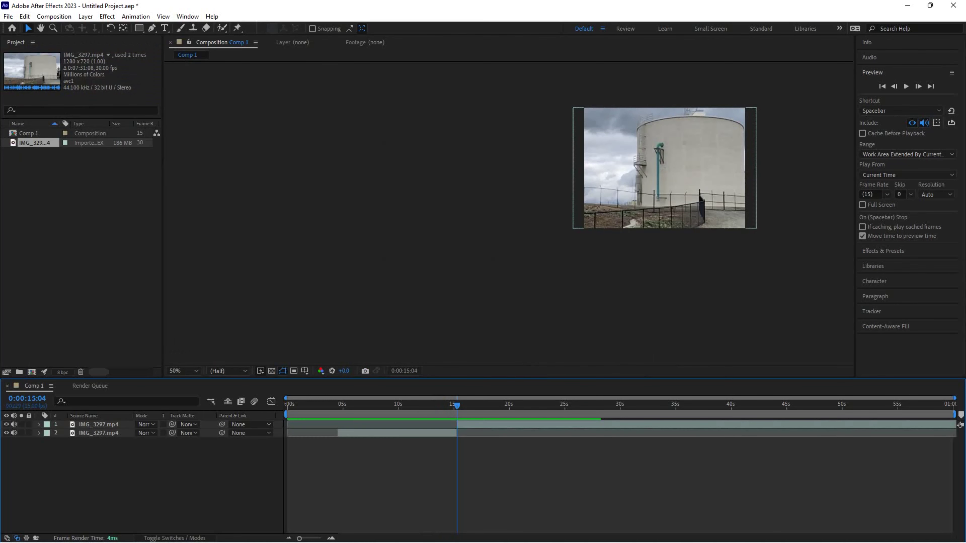
left_click(615, 424)
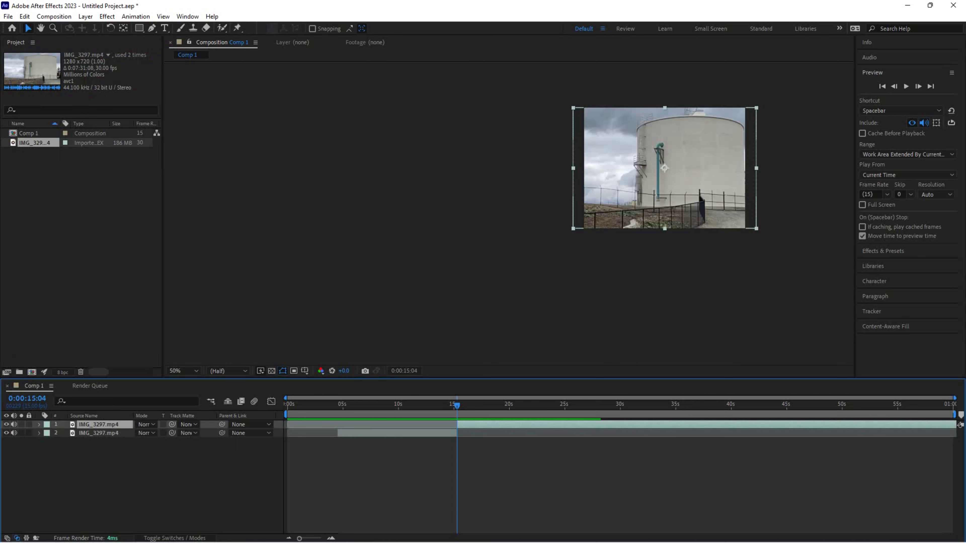
key("Delete")
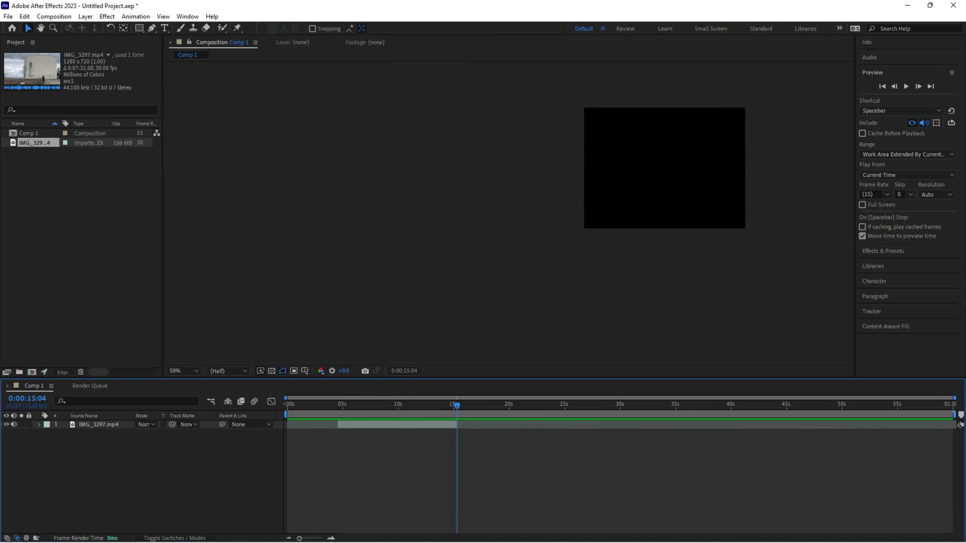
Slide the trimmed clip to start at time zero and center the footage at 100% zoom
left_click_drag(397, 424, 334, 424)
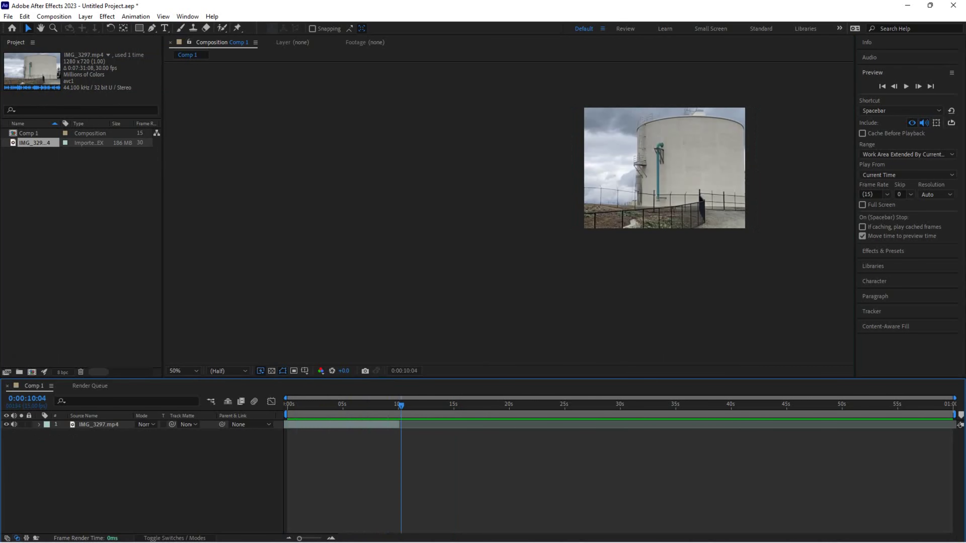
left_click_drag(401, 406, 287, 406)
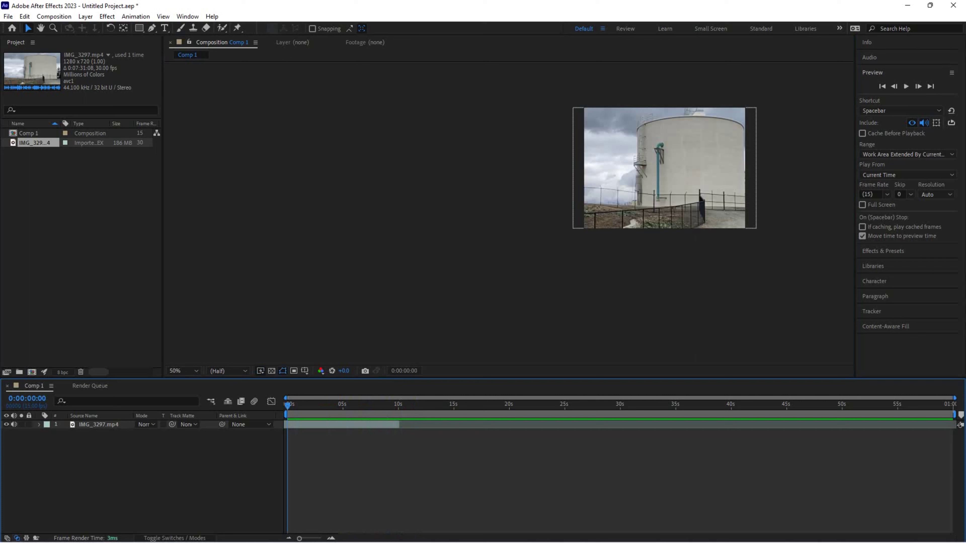
key("z")
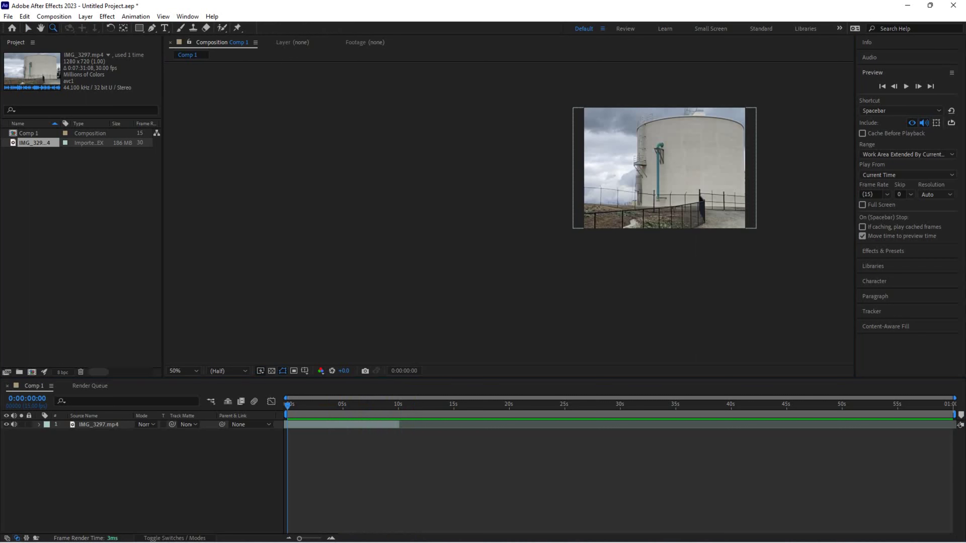
left_click(369, 167)
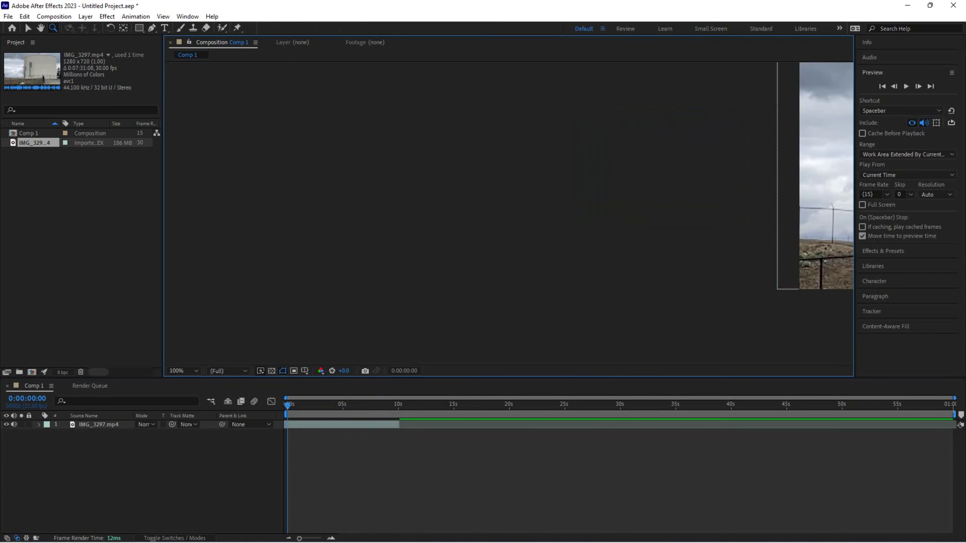
key("h")
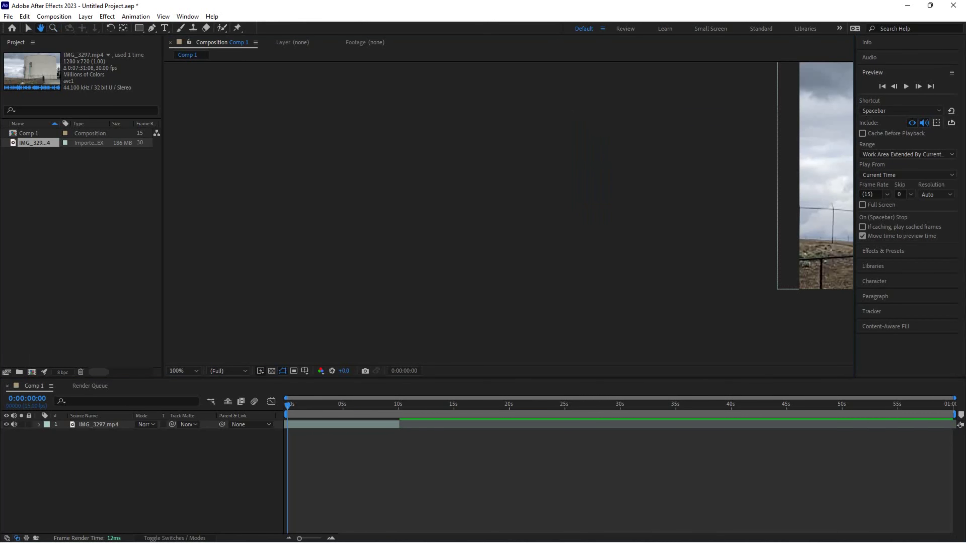
left_click_drag(685, 175, 253, 201)
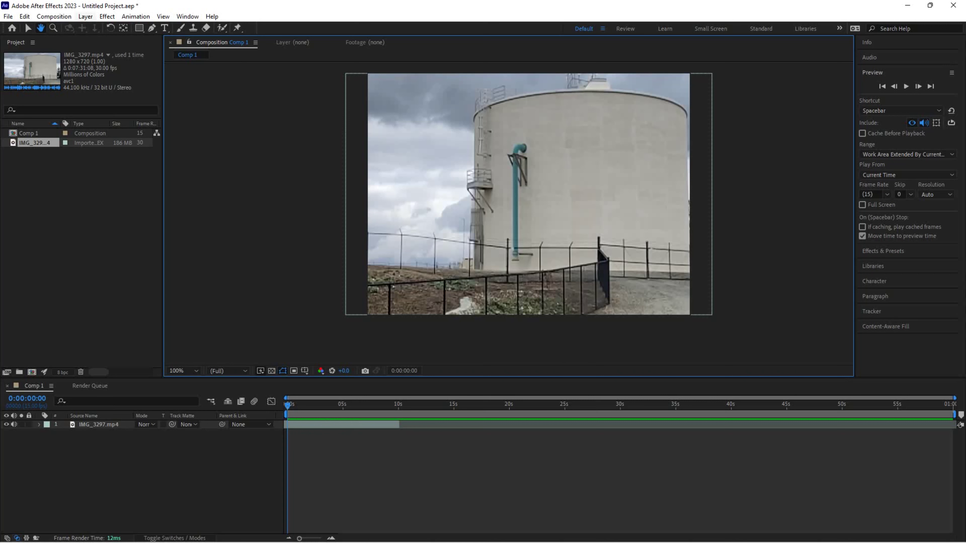
Check the composition settings and confirm them
left_click(54, 16)
left_click(83, 43)
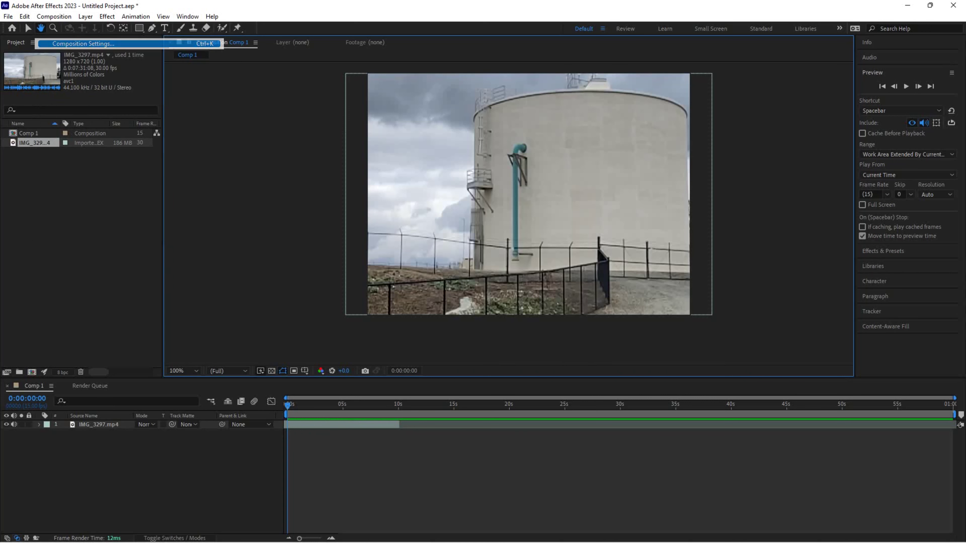
left_click(550, 392)
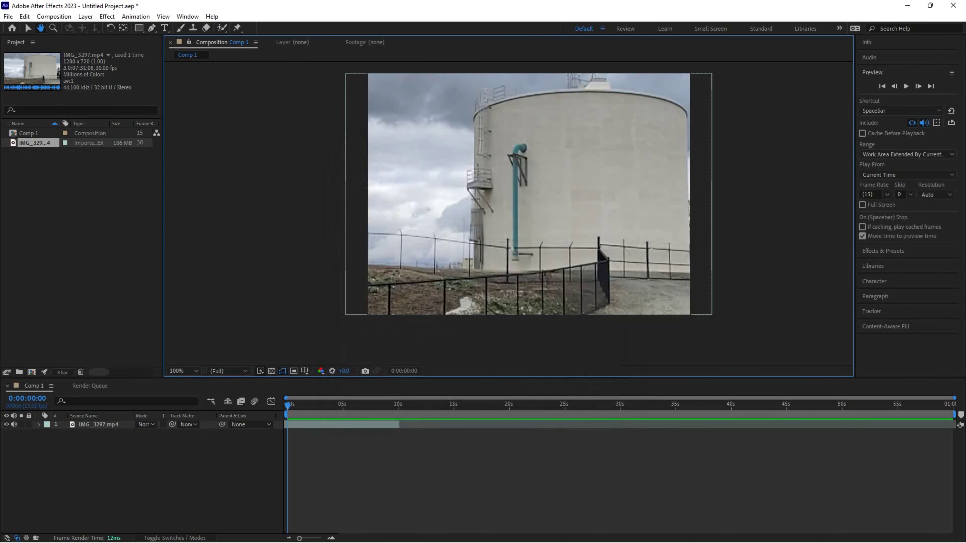
Stretch the water tower layer's horizontal scale to 58.9% so it fills the frame
key("v")
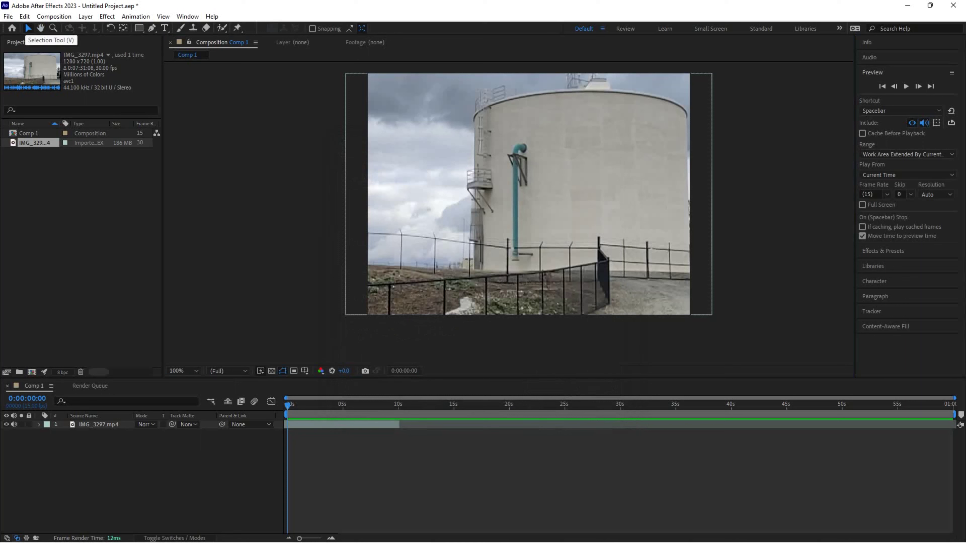
left_click(39, 425)
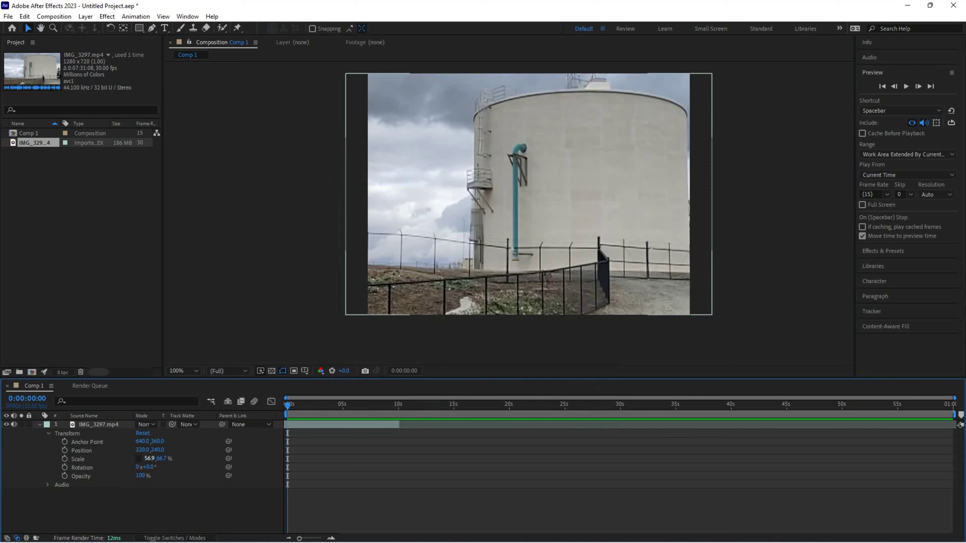
mouse_move(150, 458)
left_mouse_down()
mouse_move(160, 459)
mouse_move(145, 458)
left_mouse_up()
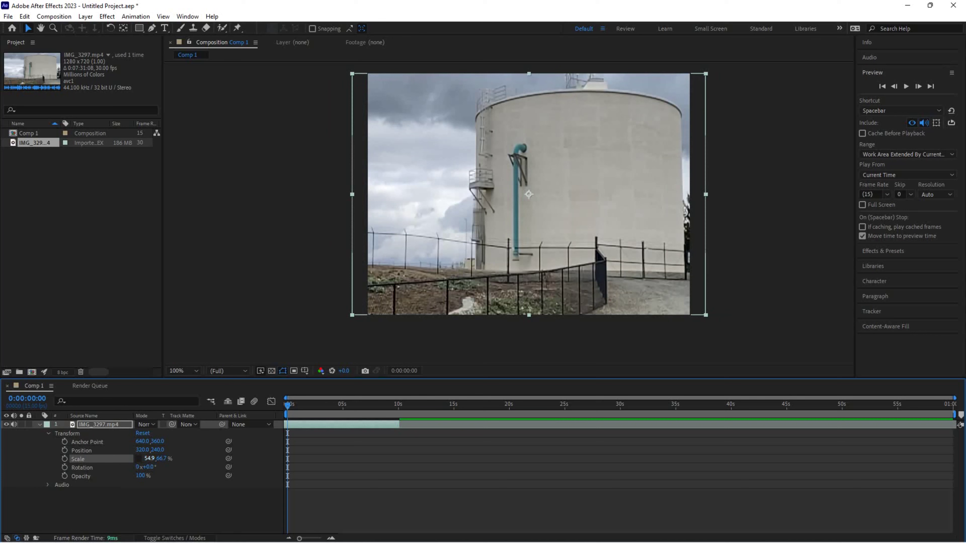
left_click_drag(145, 459, 152, 458)
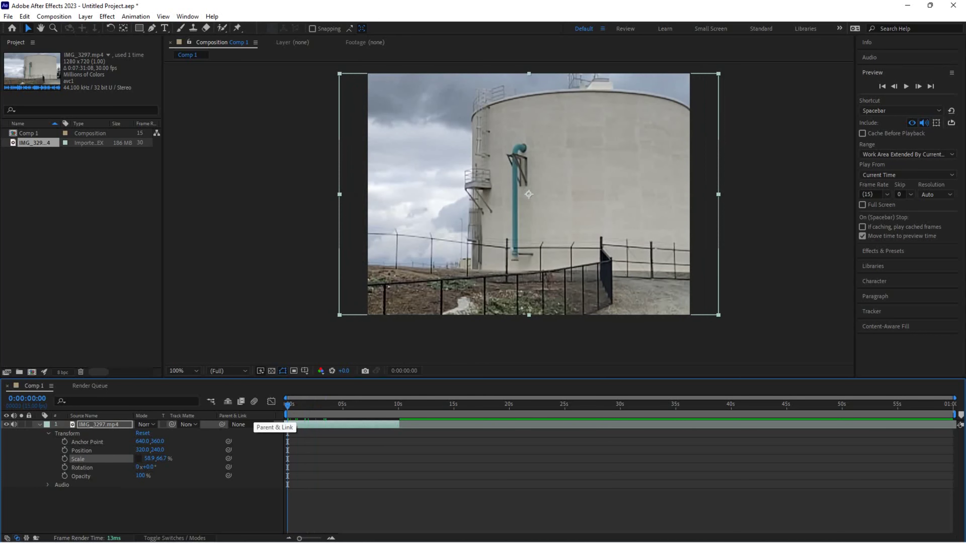
Preview the composition from the start, stopping at about 3 seconds
key("space")
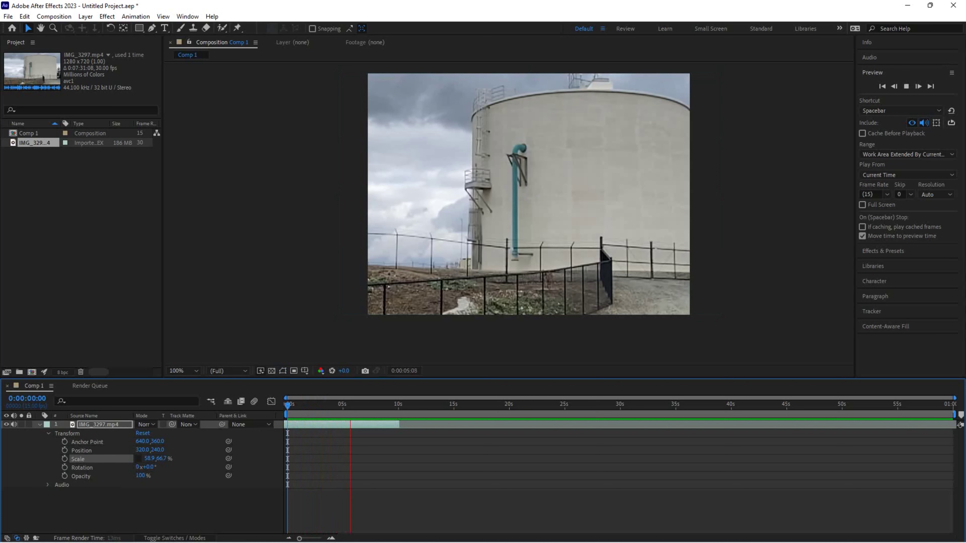
key("space")
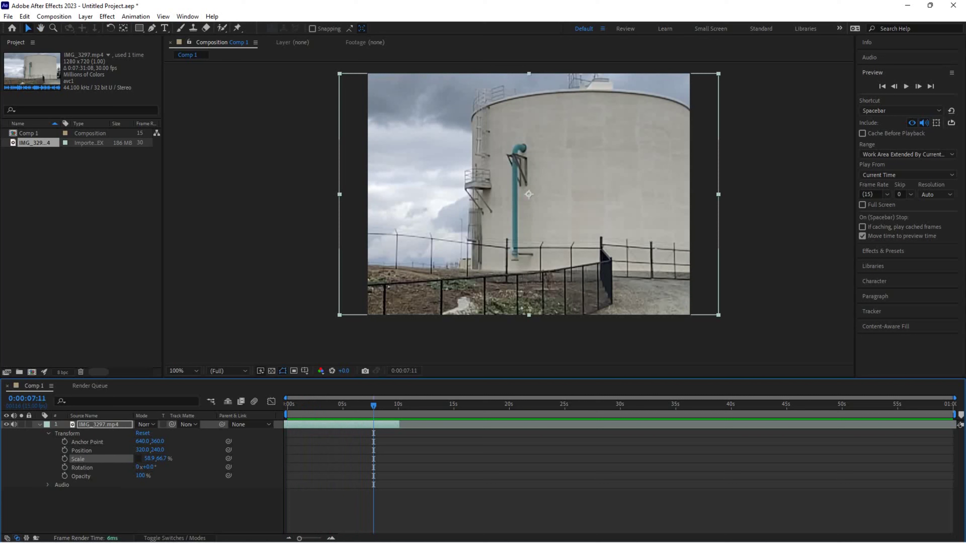
left_click_drag(373, 406, 287, 406)
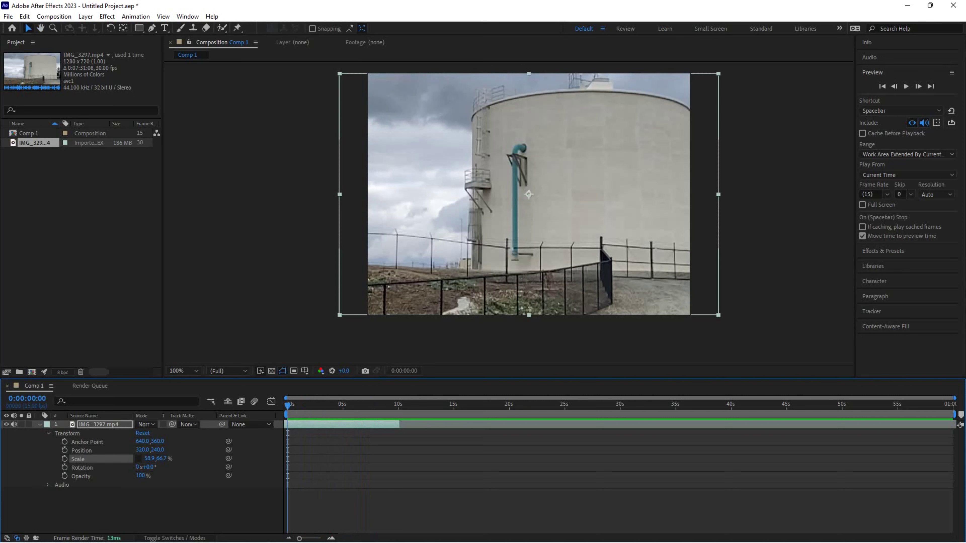
key("space")
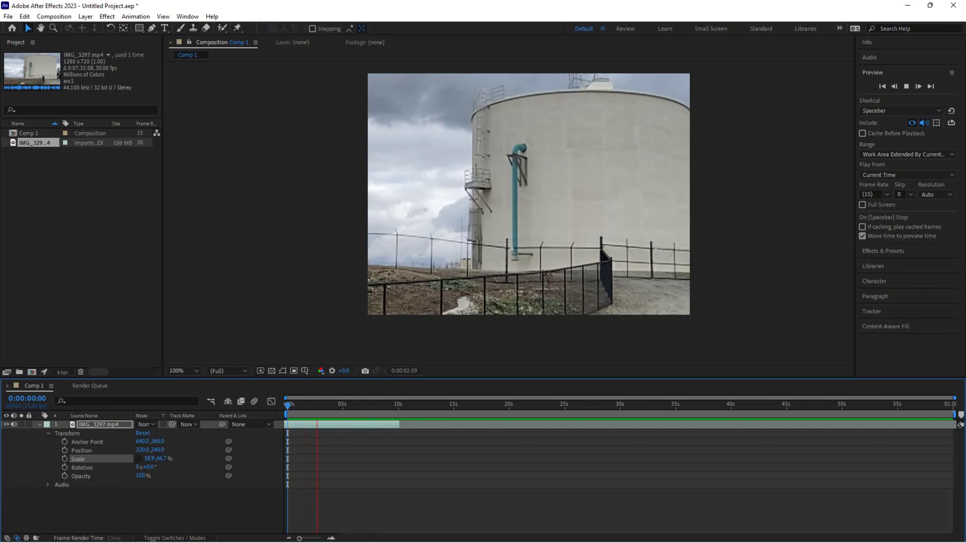
key("space")
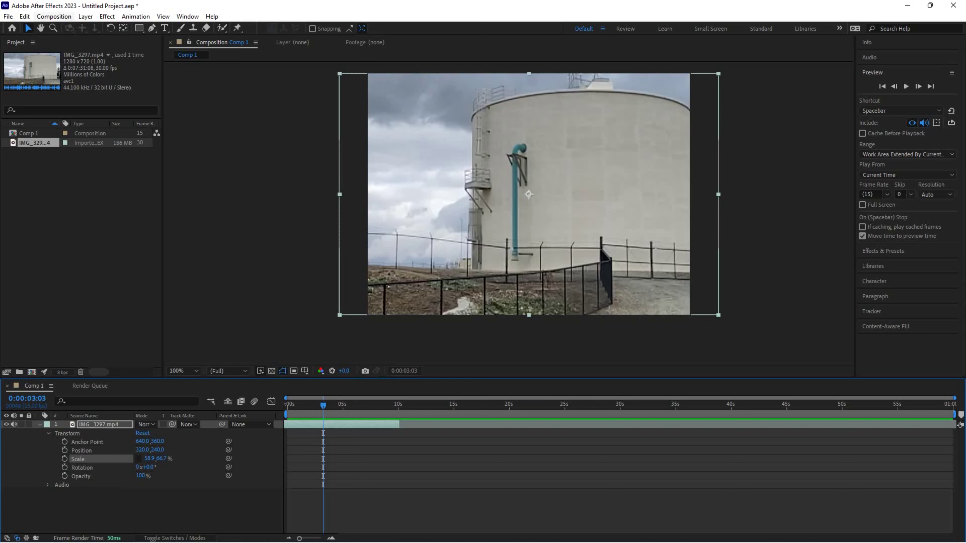
Save the current Comp 1 frame as Photoshop file Track Matte Photo in the AE 10 folder
left_click(54, 16)
mouse_move(96, 141)
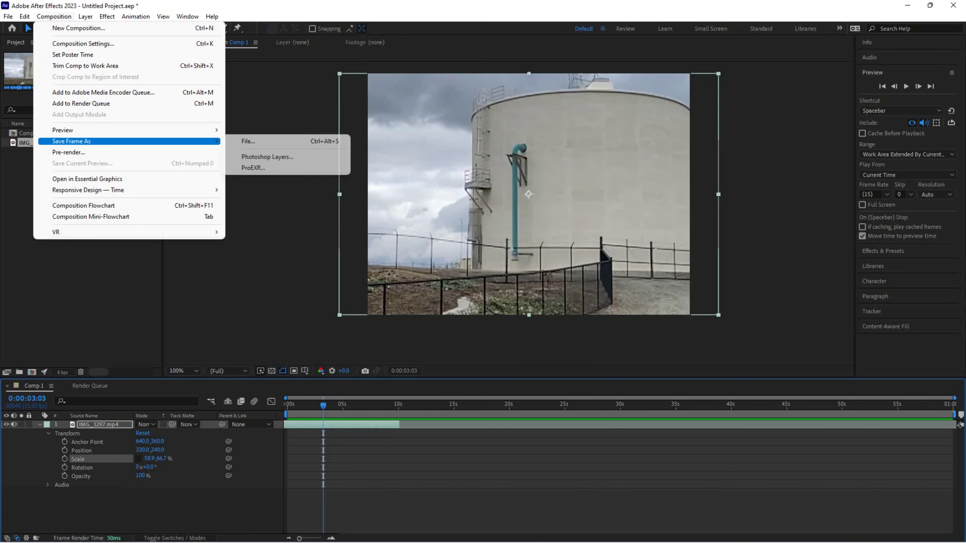
left_click(266, 141)
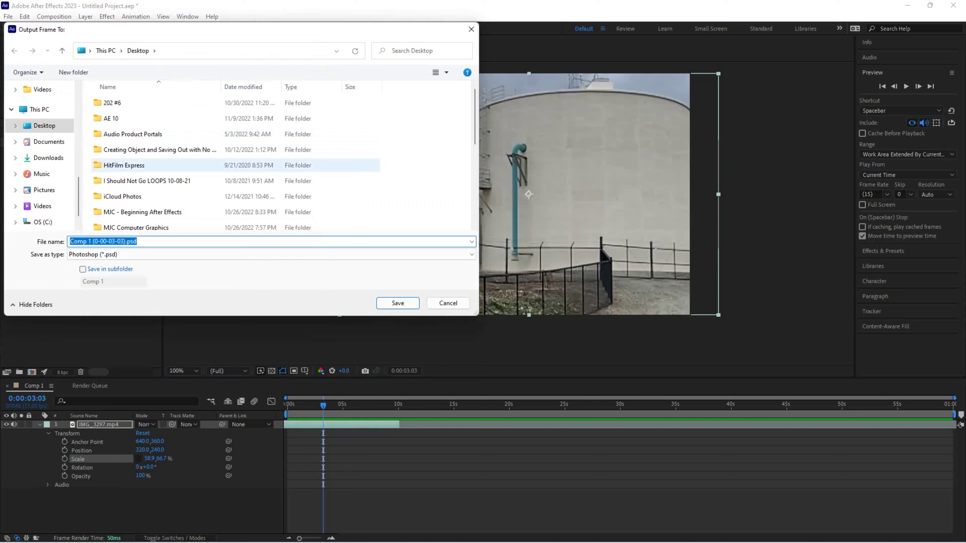
type("Track ")
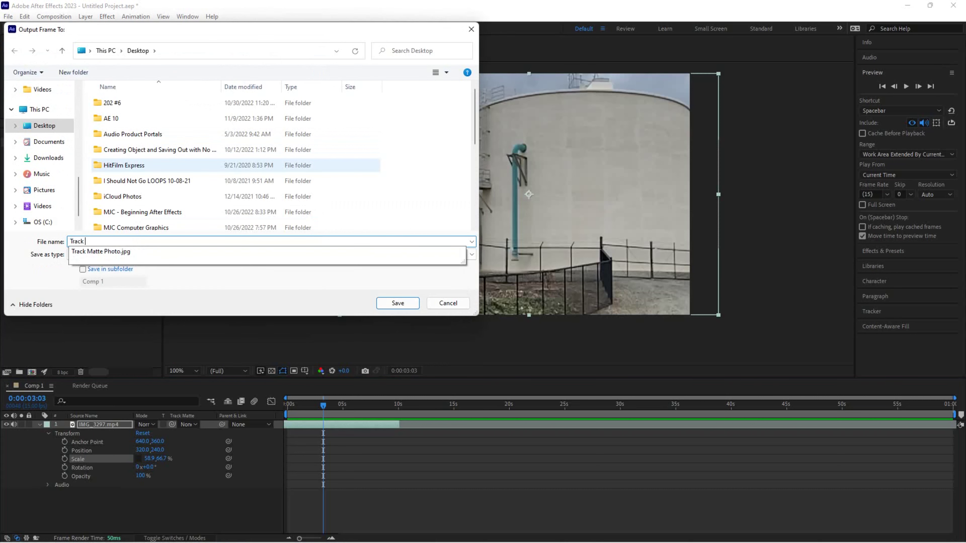
type("Matte Photo")
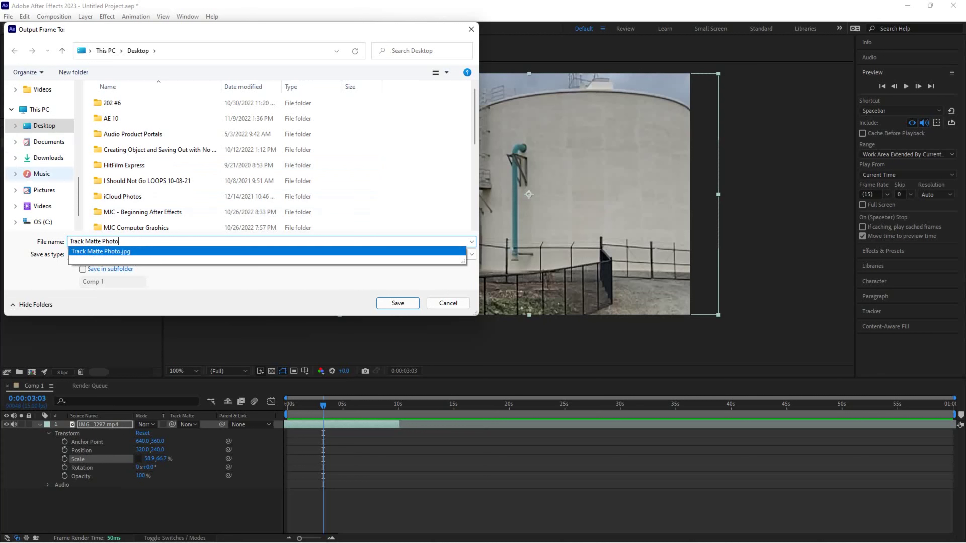
left_click(111, 119)
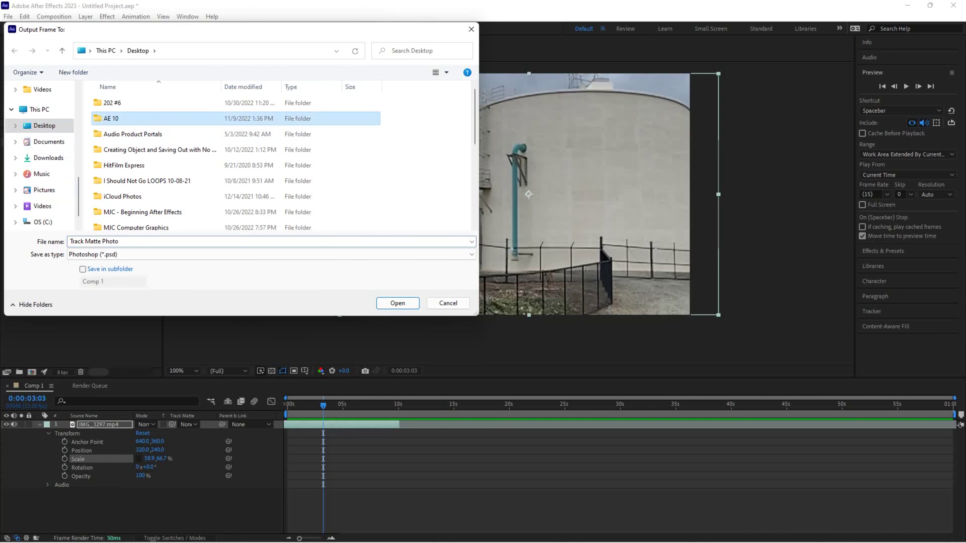
double_click(111, 118)
left_click(137, 254)
left_click(137, 265)
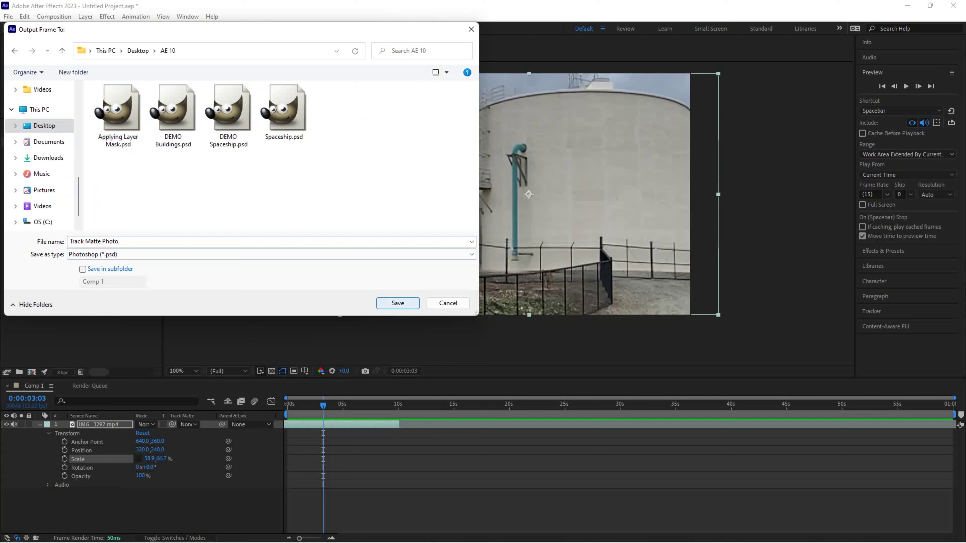
left_click(398, 303)
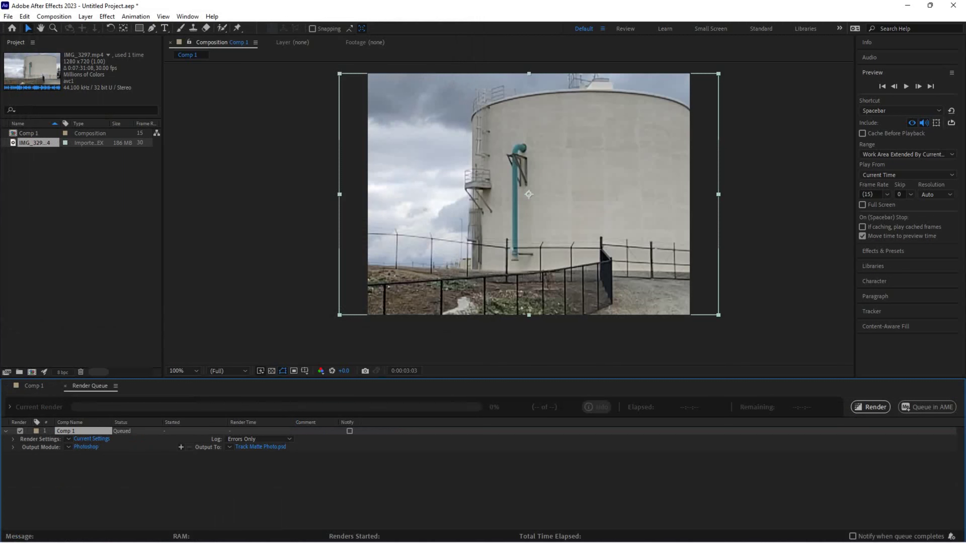
Change the queued item's Output Module format to JPEG Sequence
left_click(87, 447)
left_click(86, 447)
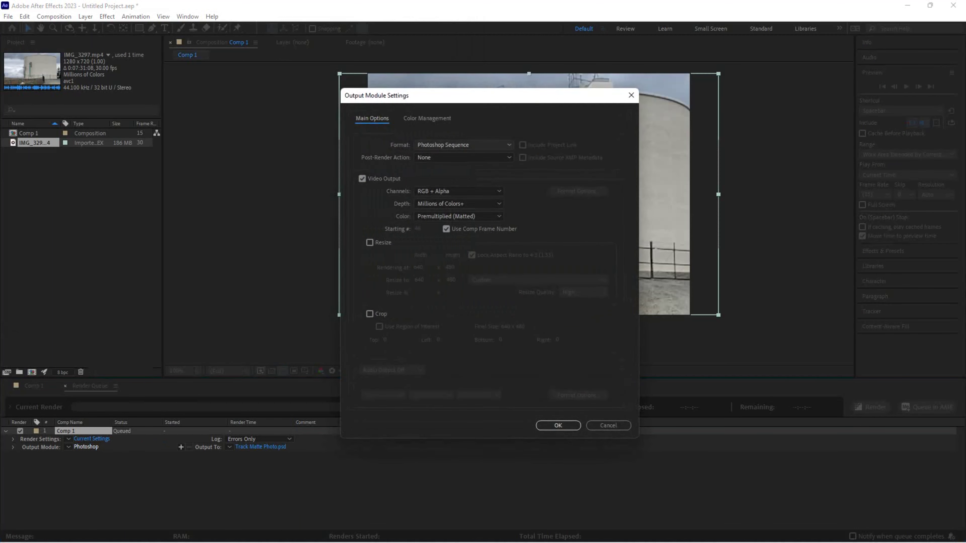
left_click(463, 145)
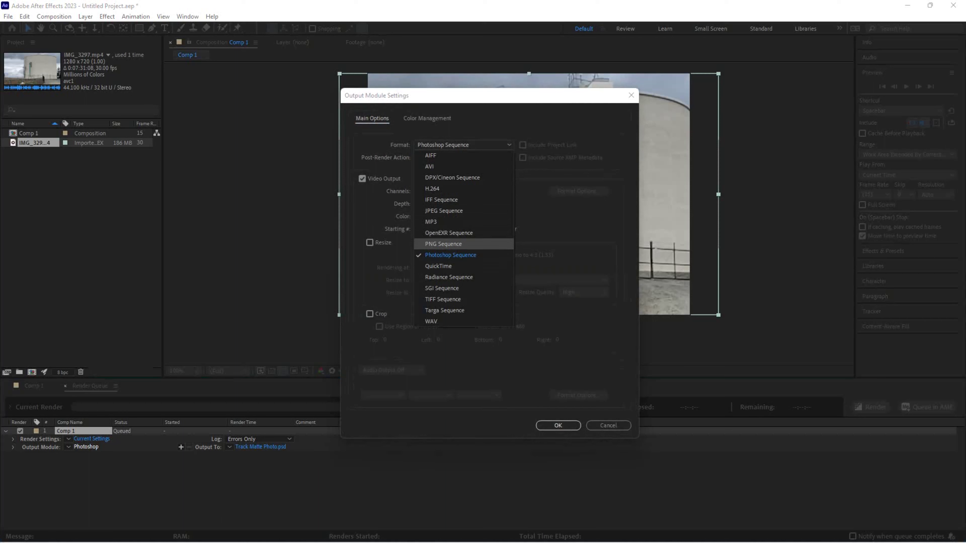
left_click(463, 144)
left_click(463, 145)
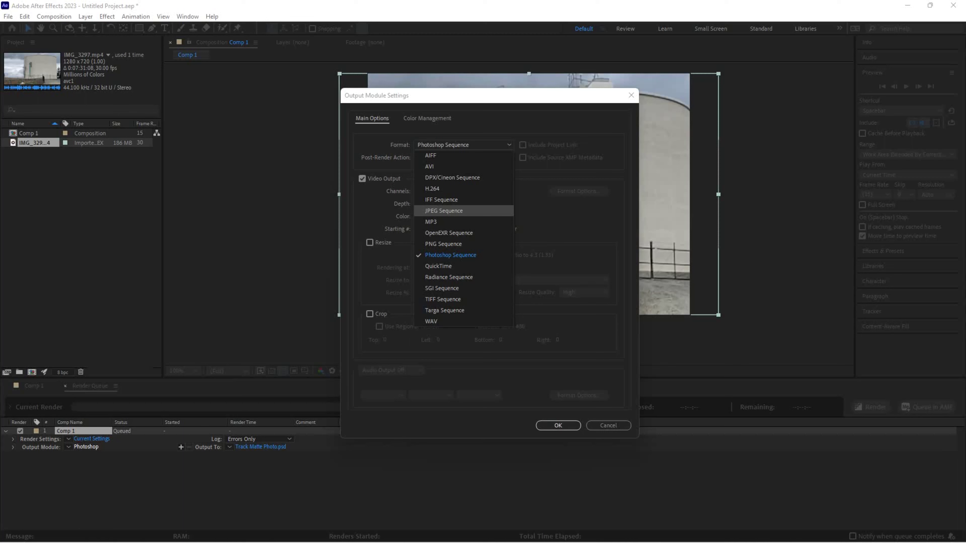
left_click(444, 210)
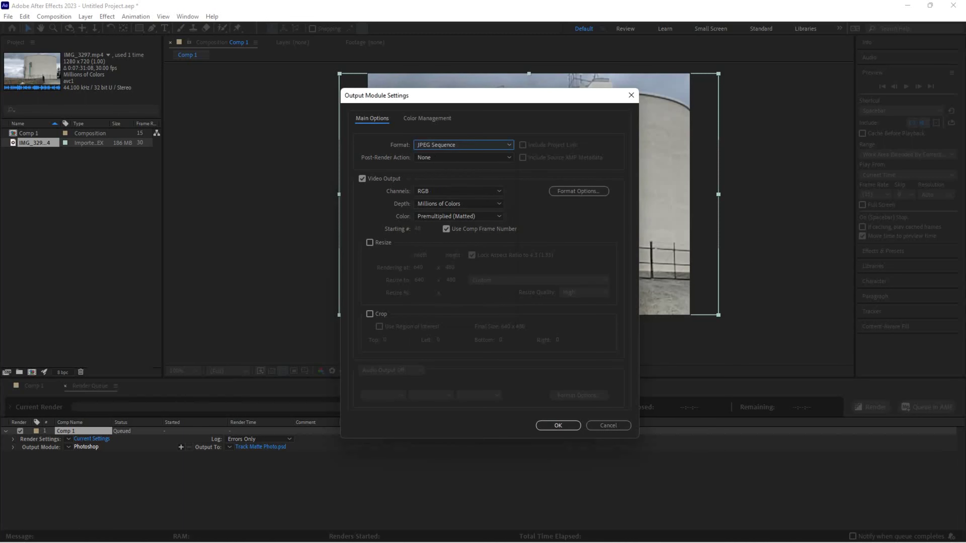
left_click(557, 425)
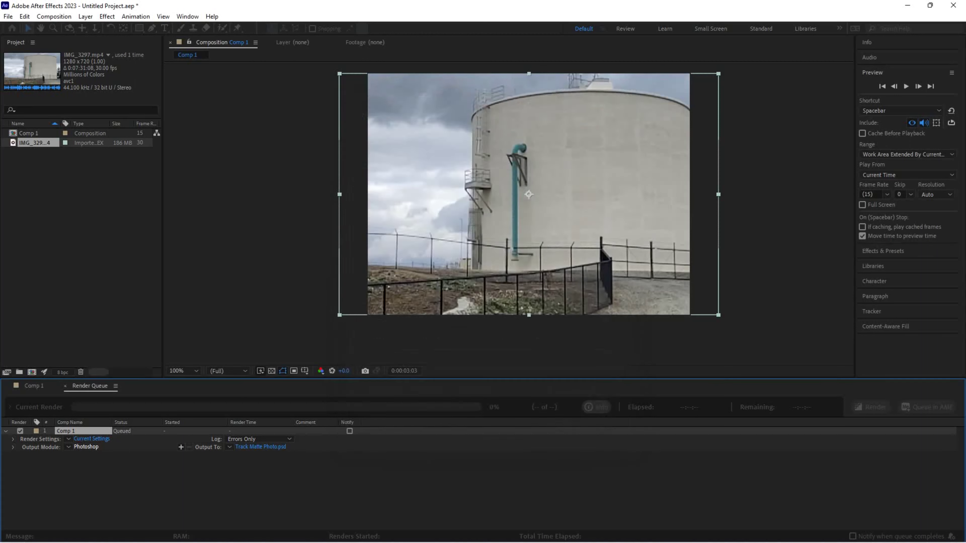
Confirm the output file name and location, then render the queued frames
left_click(260, 446)
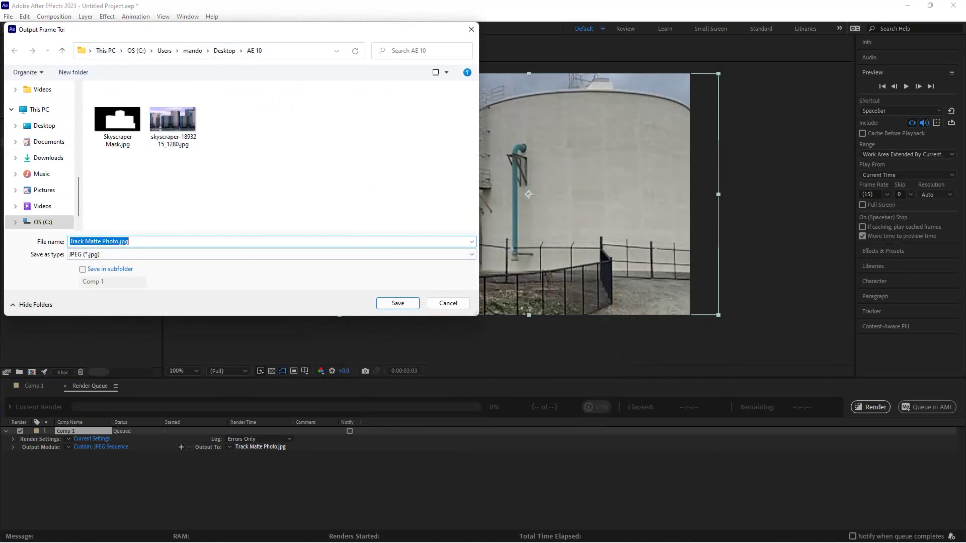
key("Return")
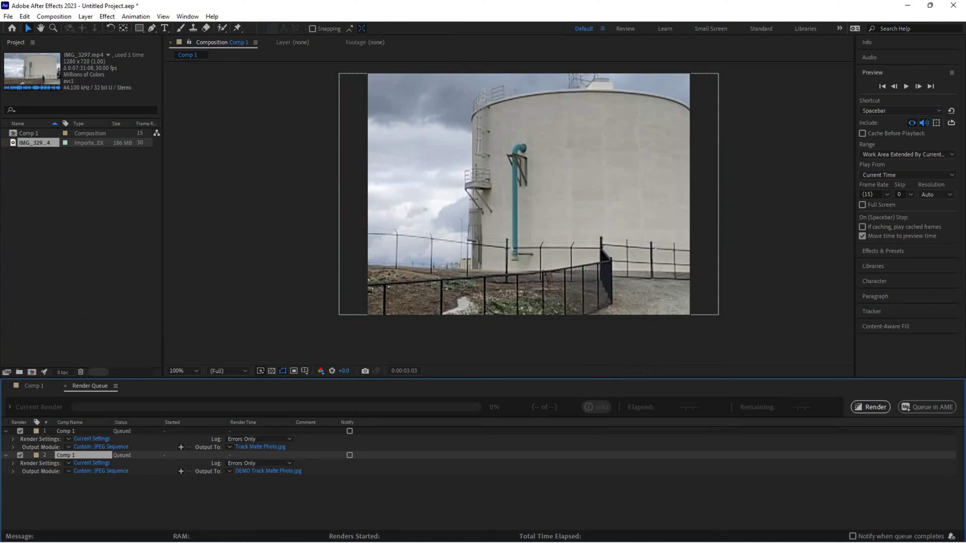
left_click(871, 406)
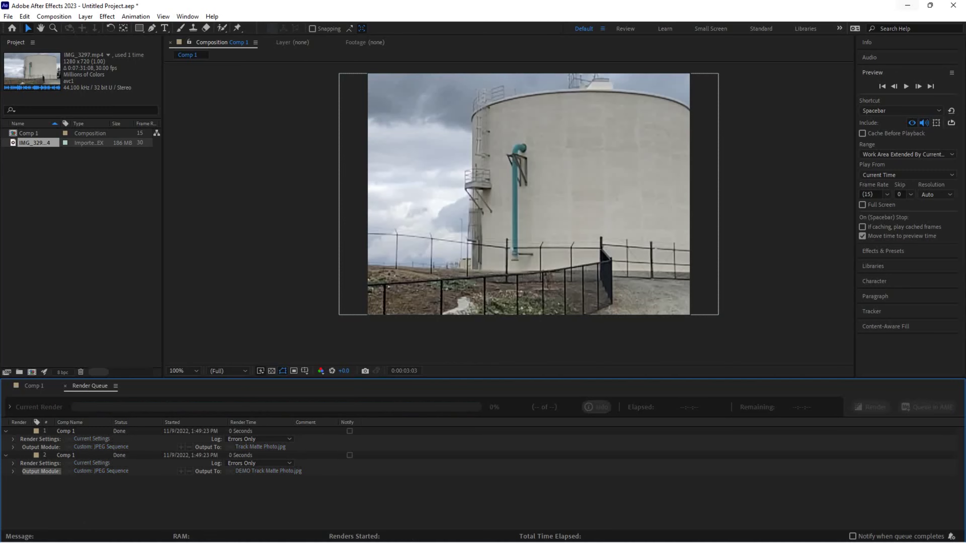
Open the AE 10 folder and preview DEMO Track Matte Photo.jpg in the photo viewer
left_click(907, 6)
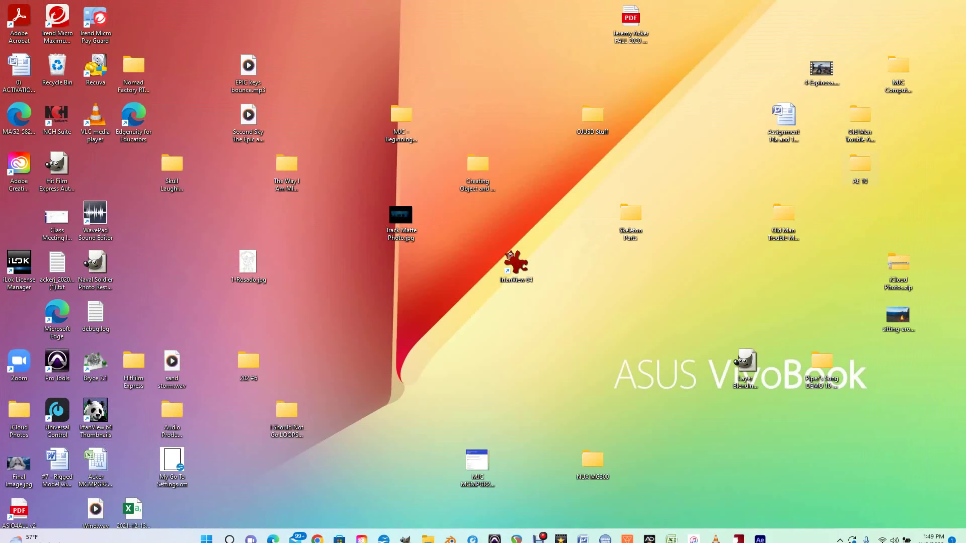
double_click(860, 167)
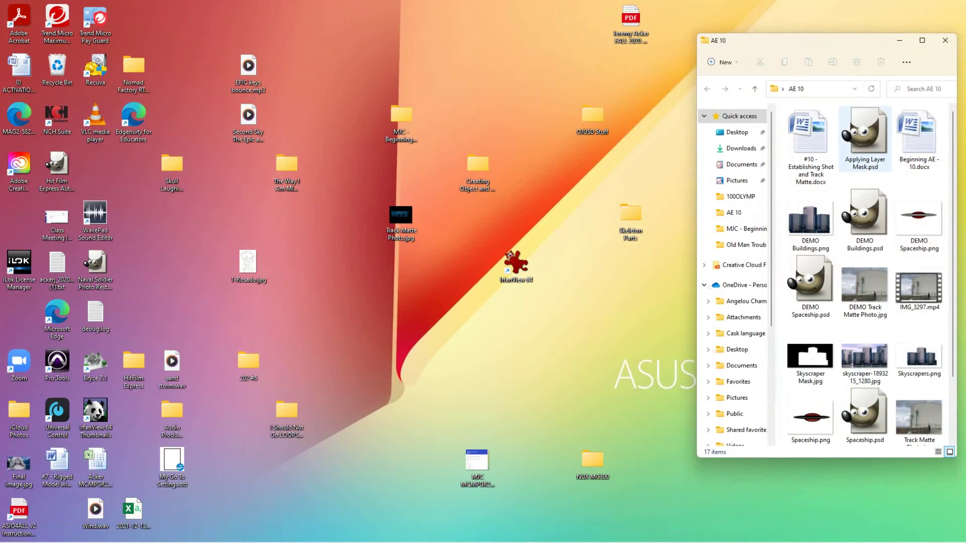
double_click(865, 286)
key("Return")
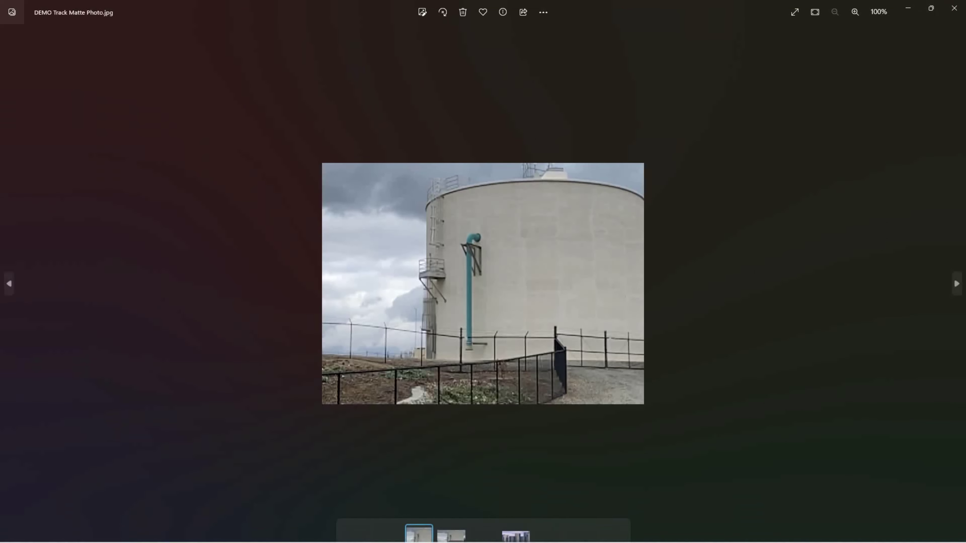
left_click(954, 7)
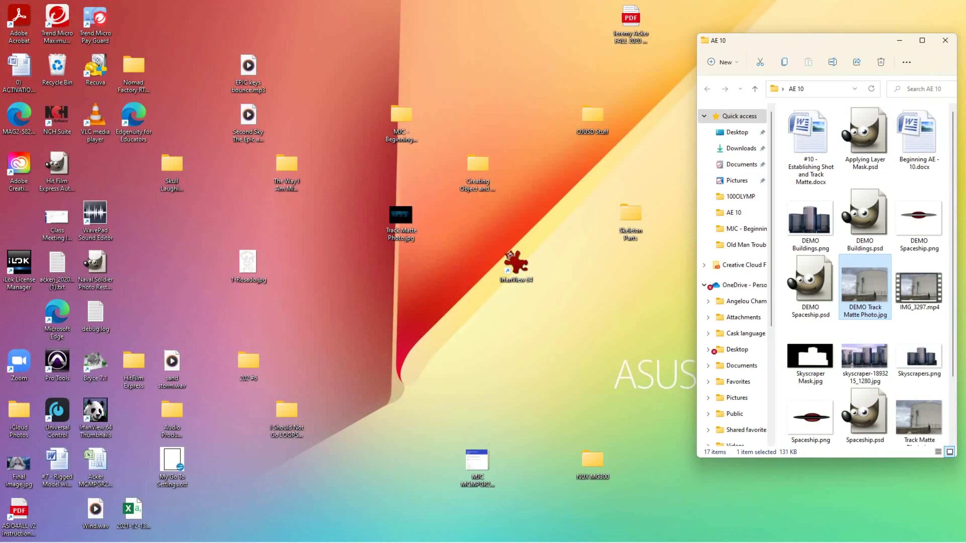
Reposition the folder window, view the JPG again, and open its Properties
mouse_move(340, 538)
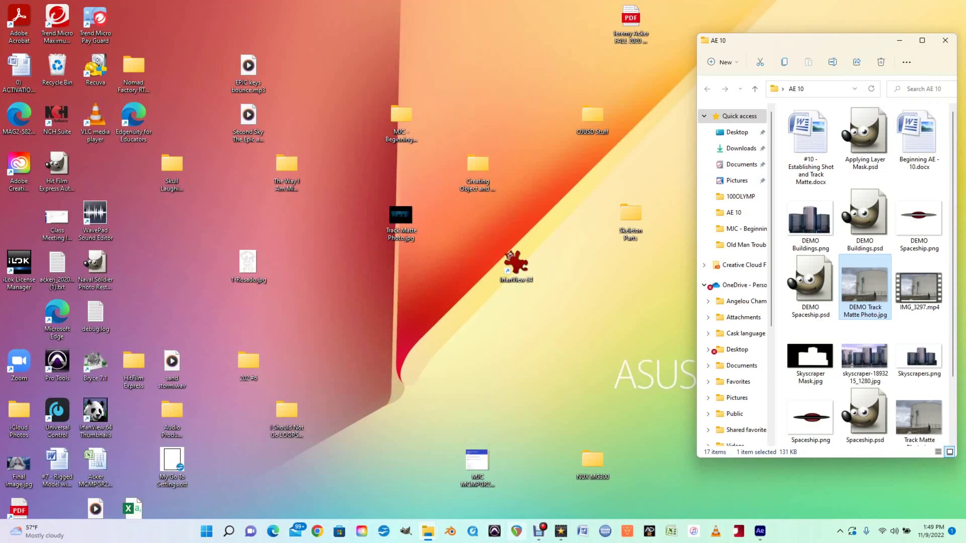
left_click_drag(826, 42, 758, 23)
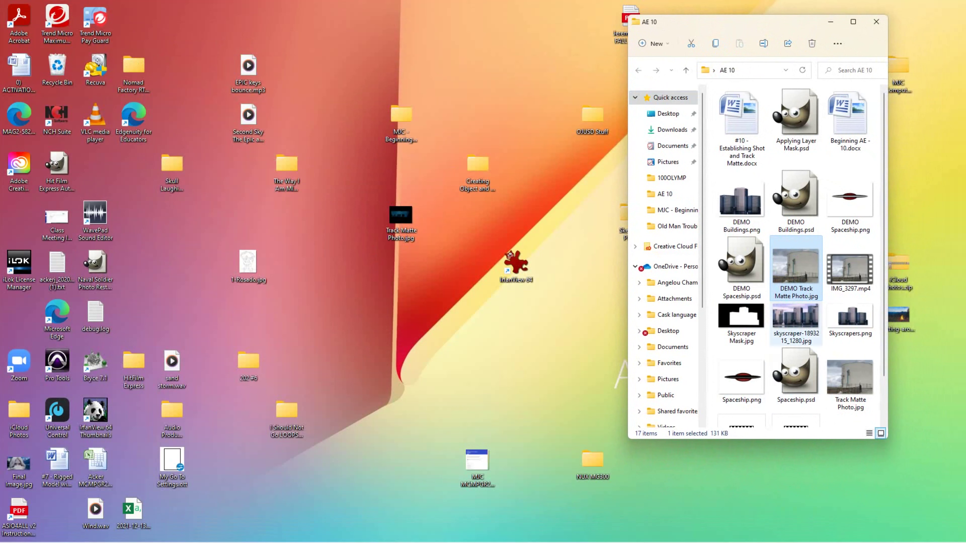
double_click(795, 268)
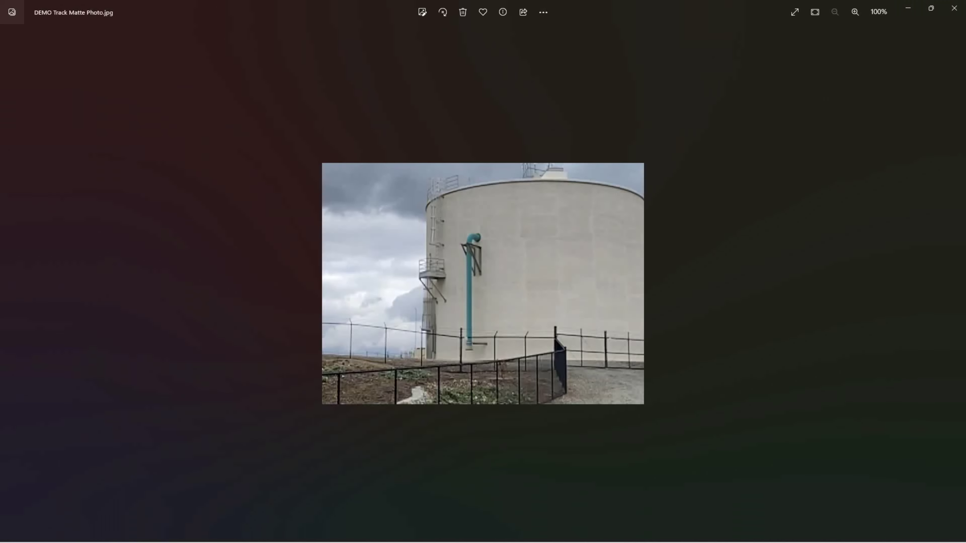
left_click(954, 8)
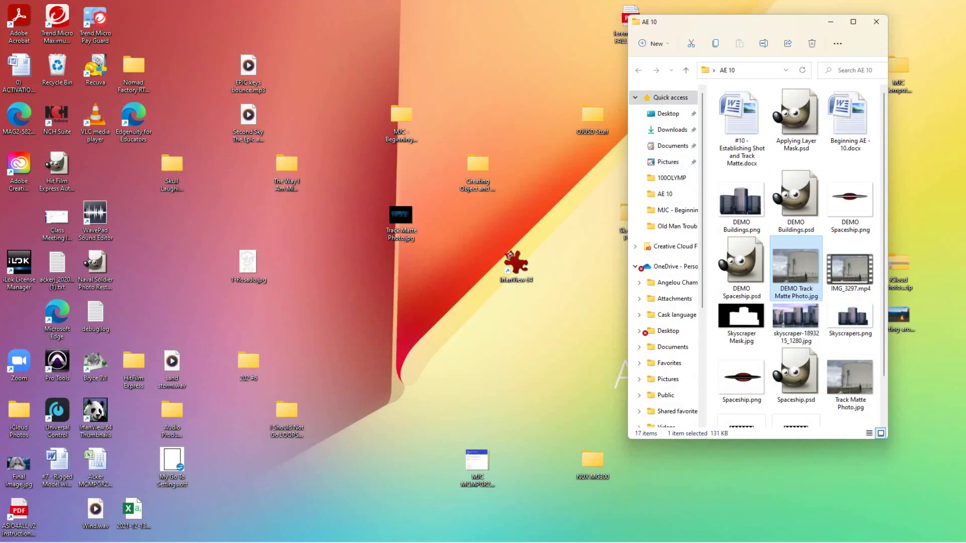
right_click(796, 264)
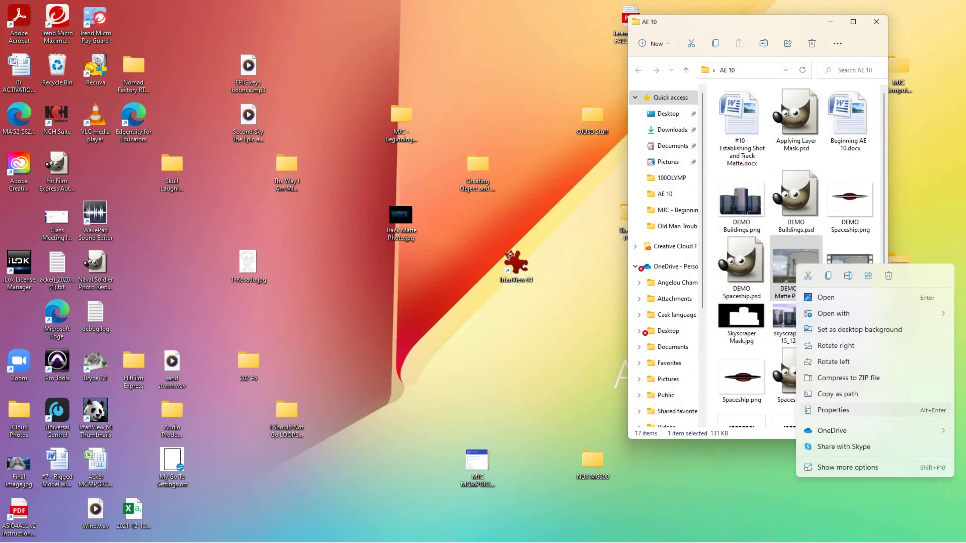
left_click(833, 410)
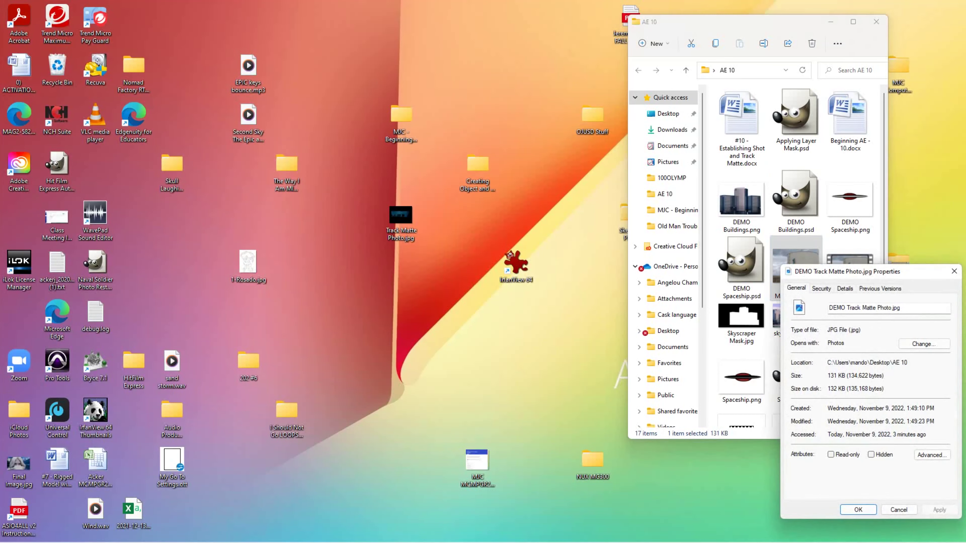
Confirm the photo is 640 × 480, then open DEMO Track Matte Photo.jpg in Photoshop 2023
left_click(845, 289)
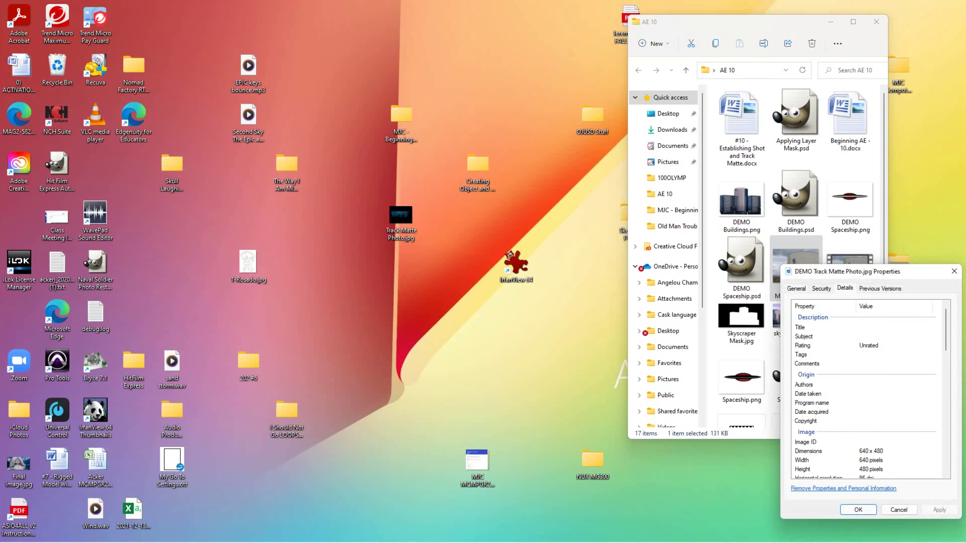
left_click(953, 271)
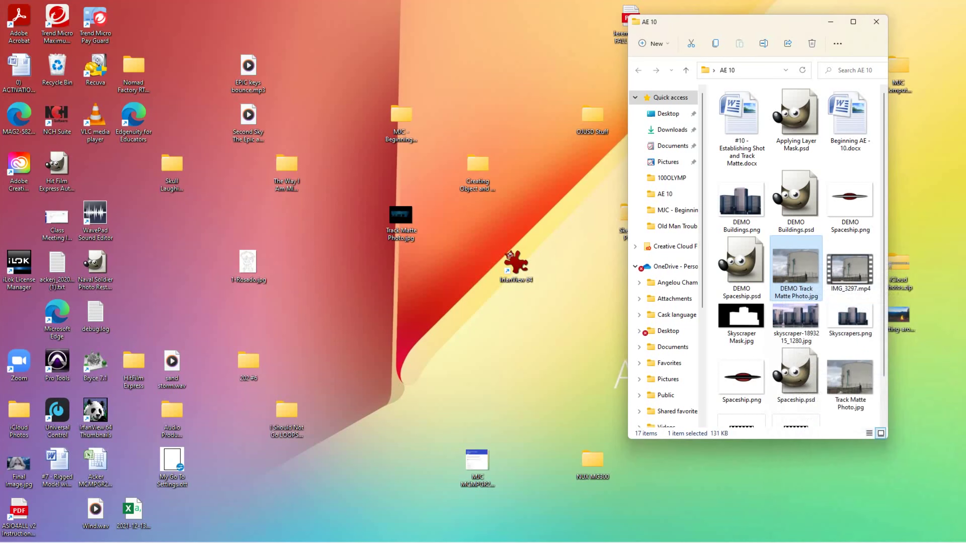
right_click(804, 266)
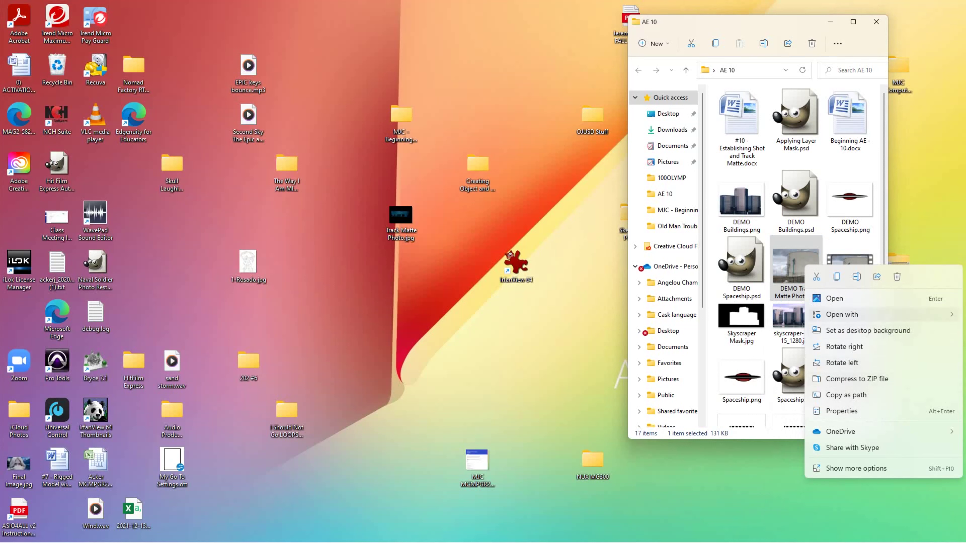
mouse_move(939, 314)
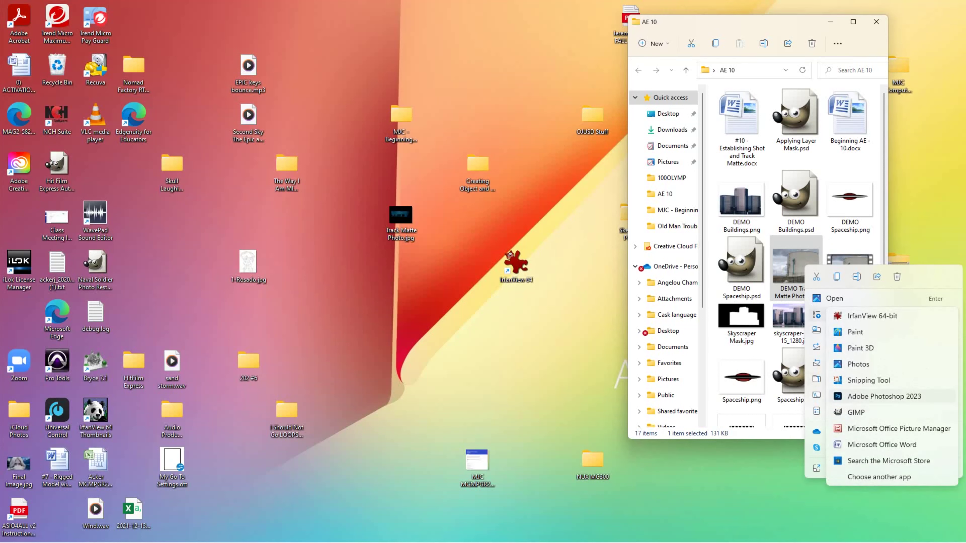
left_click(871, 396)
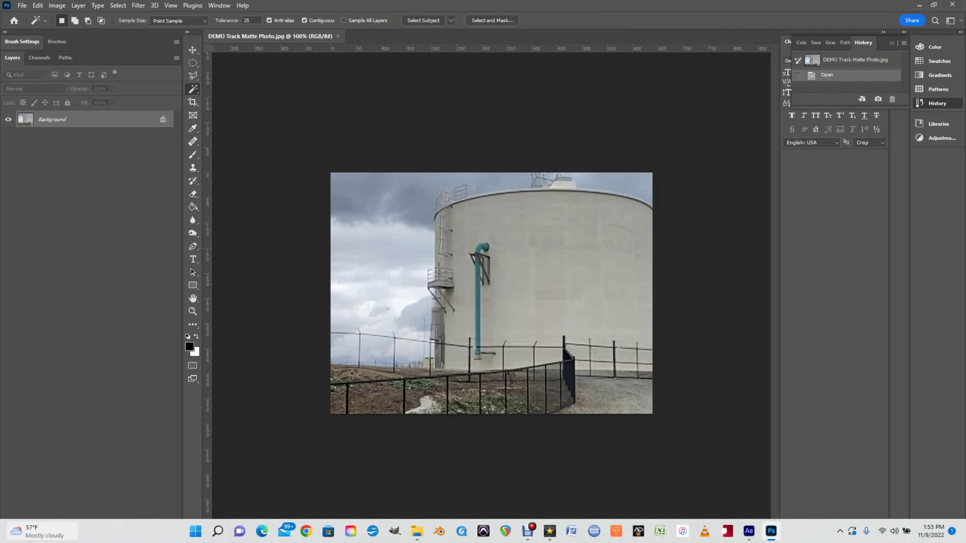
Duplicate the Background layer into a Background copy layer and keep the copy selected
mouse_move(41, 531)
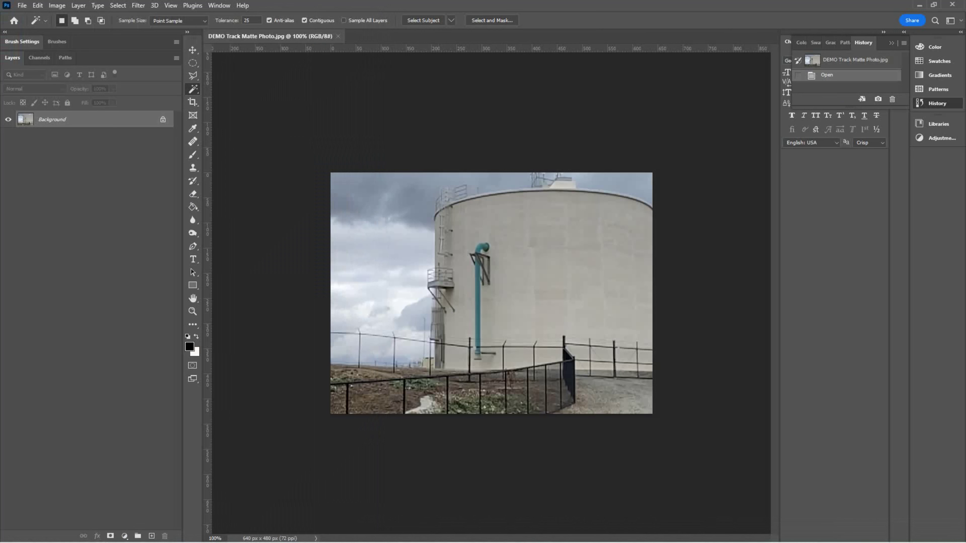
right_click(88, 119)
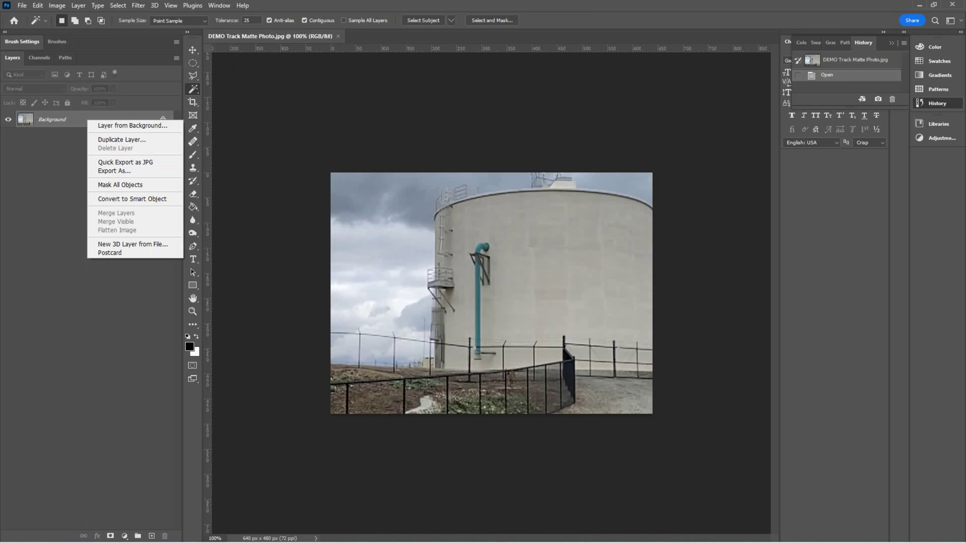
right_click(86, 120)
left_click(120, 140)
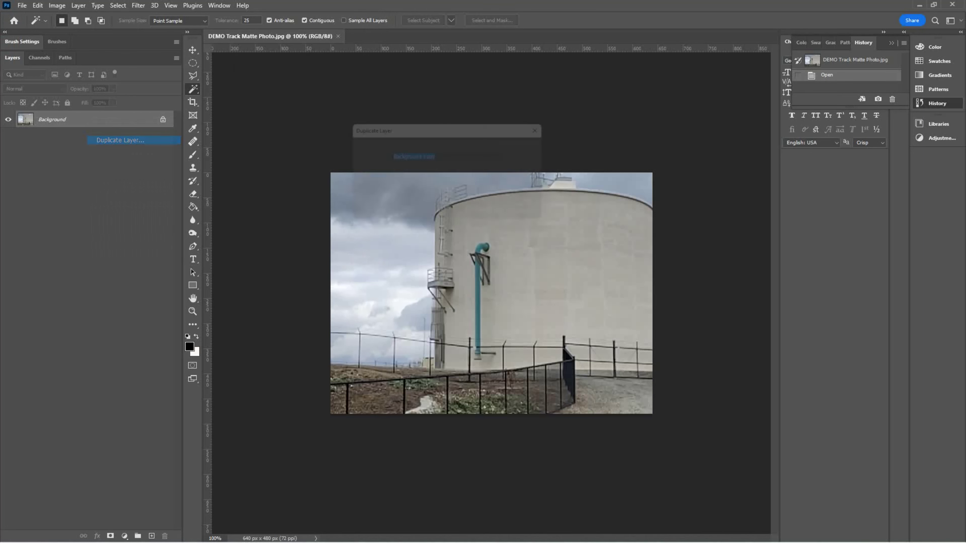
key("Return")
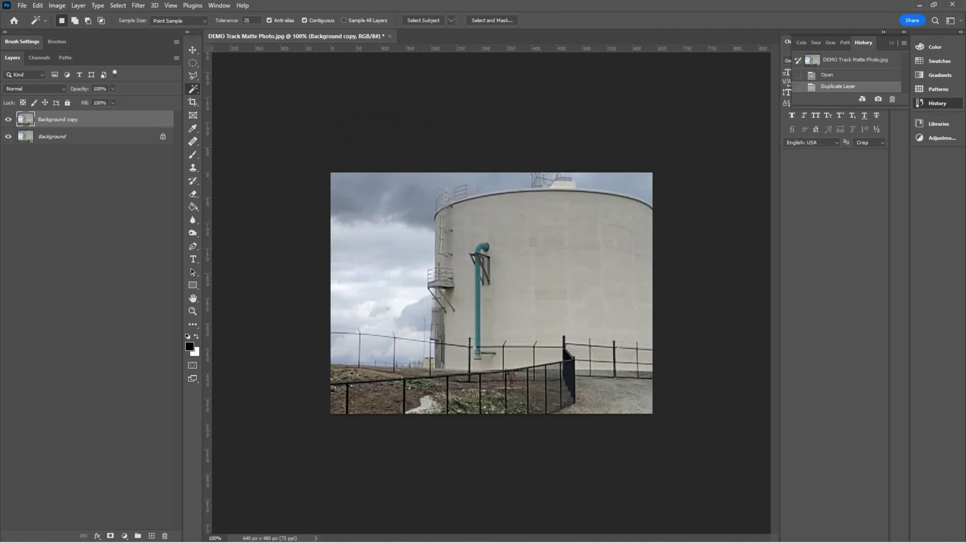
left_click(87, 136)
left_click(87, 119)
Apply Hue/Saturation with Saturation -100 and Lightness +12 to make the copy grayscale
left_click(57, 5)
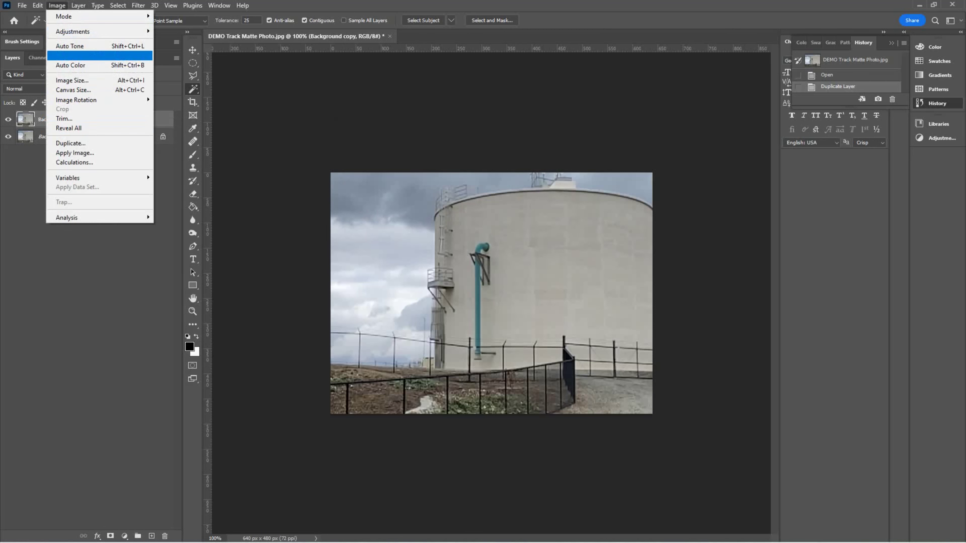
mouse_move(72, 31)
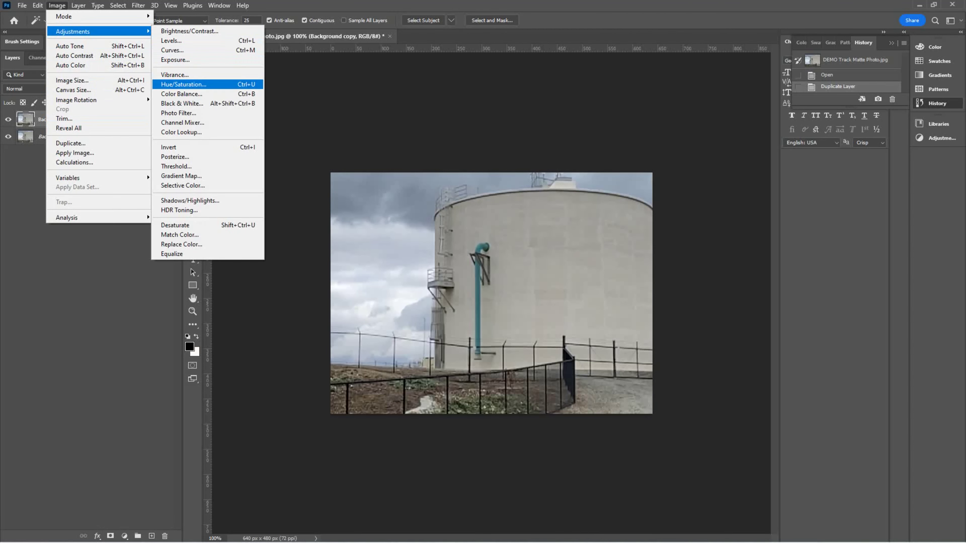
left_click(183, 84)
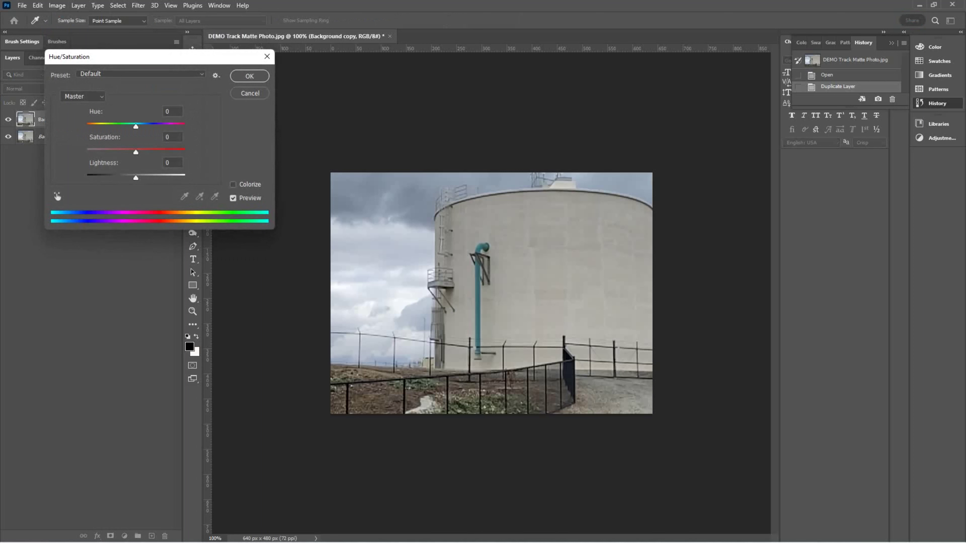
left_click_drag(136, 152, 86, 152)
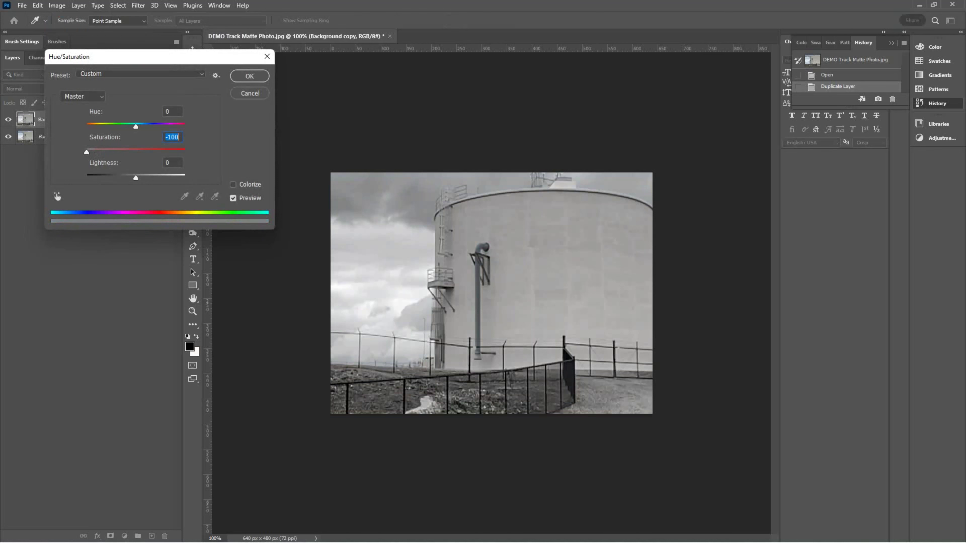
mouse_move(136, 177)
left_mouse_down()
mouse_move(122, 177)
mouse_move(141, 178)
left_mouse_up()
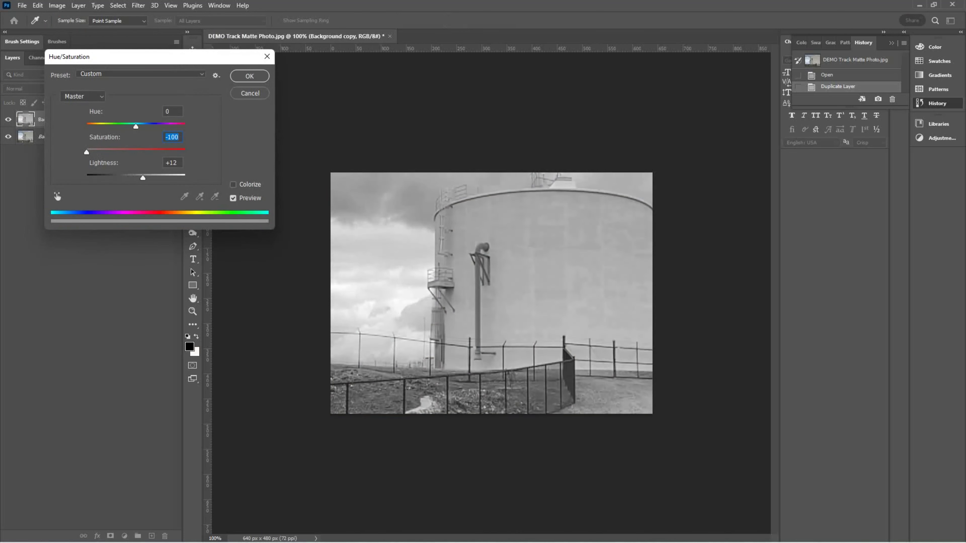
left_click_drag(142, 178, 142, 177)
key("Return")
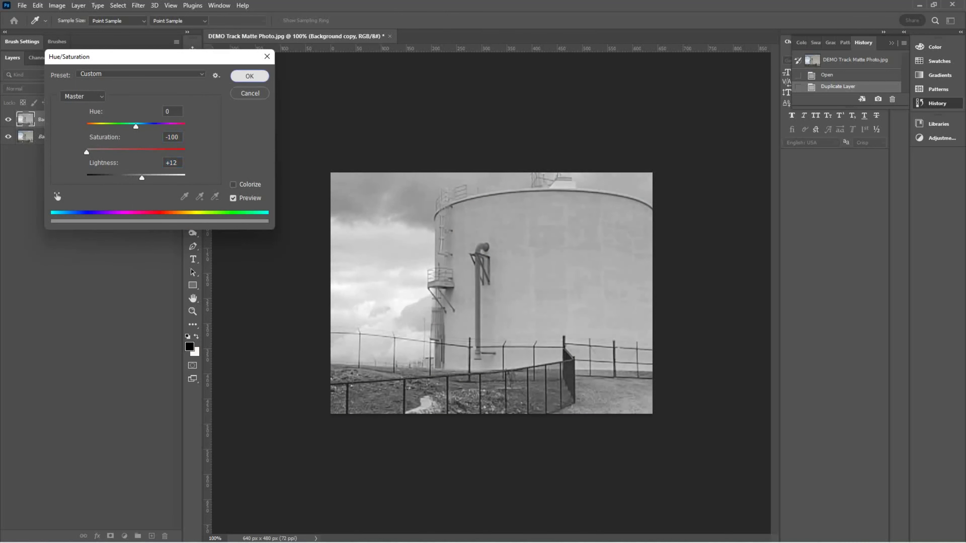
Raise the contrast slightly with a Brightness/Contrast adjustment
left_click(57, 6)
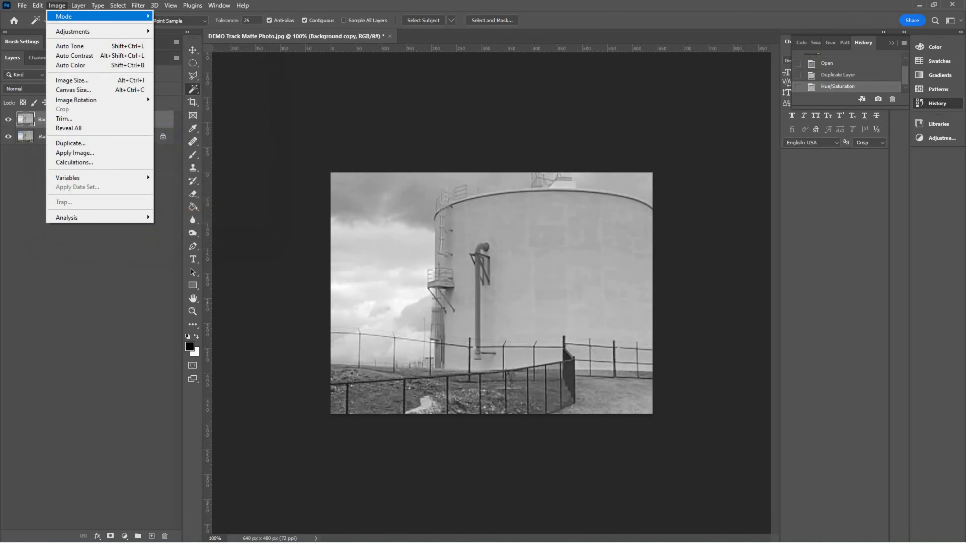
mouse_move(73, 32)
key("Down")
key("Return")
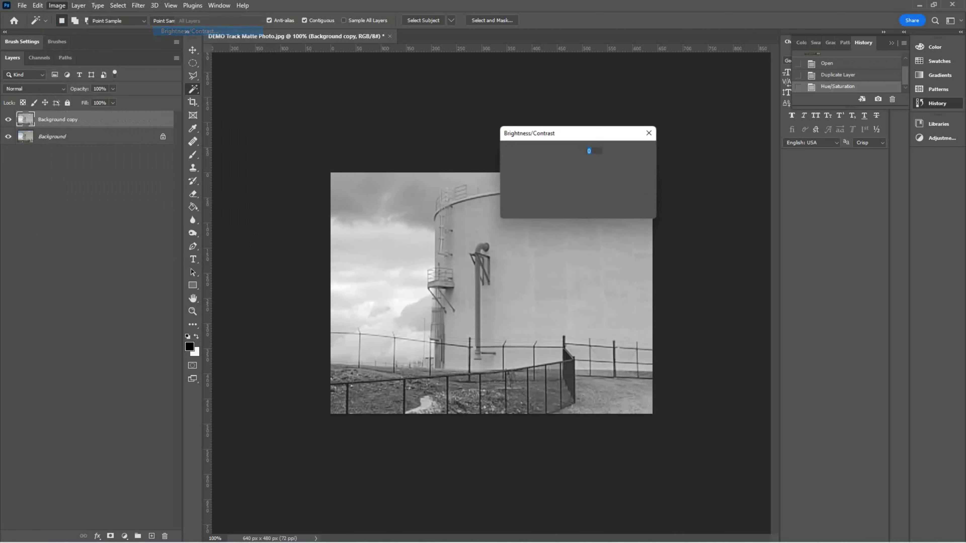
mouse_move(556, 188)
left_mouse_down()
mouse_move(605, 188)
mouse_move(509, 187)
mouse_move(573, 188)
mouse_move(546, 163)
mouse_move(534, 162)
mouse_move(572, 188)
mouse_move(597, 188)
mouse_move(569, 187)
left_mouse_up()
key("Return")
key("w")
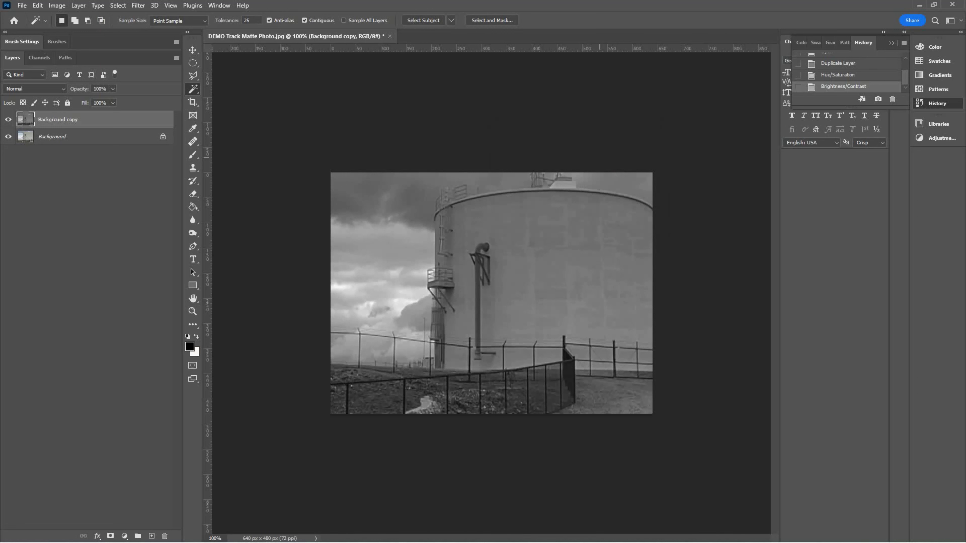
Zoom in to 200% on the photo's lower-left fence area
key("l")
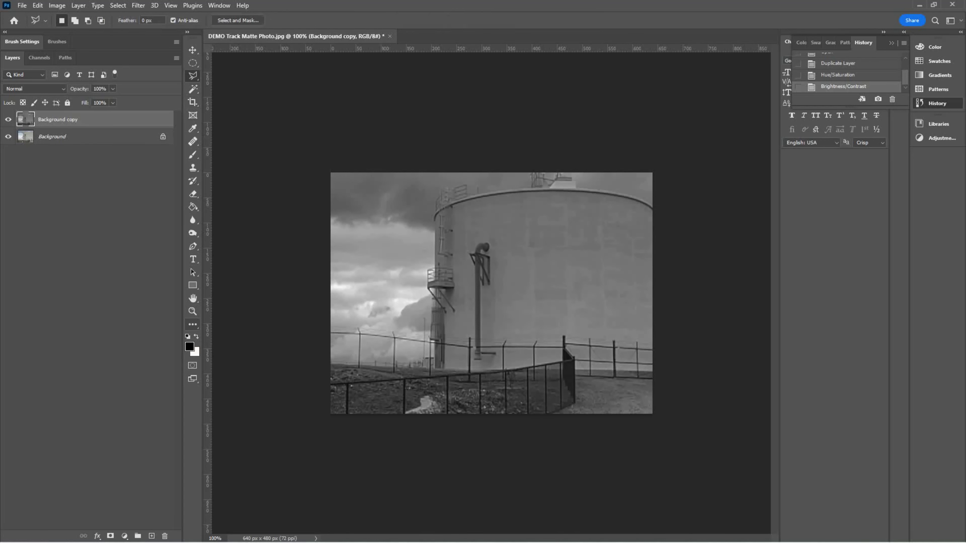
left_click(192, 311)
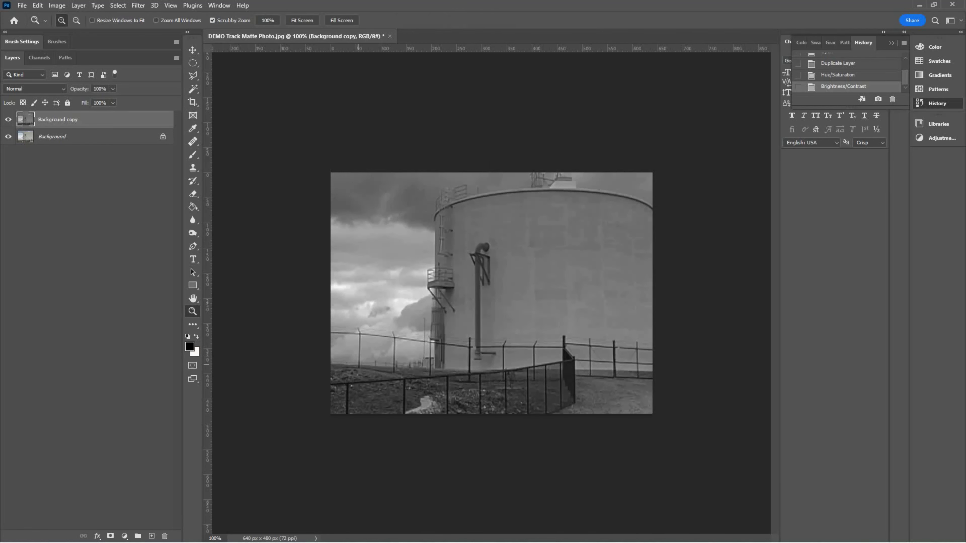
left_click(358, 365)
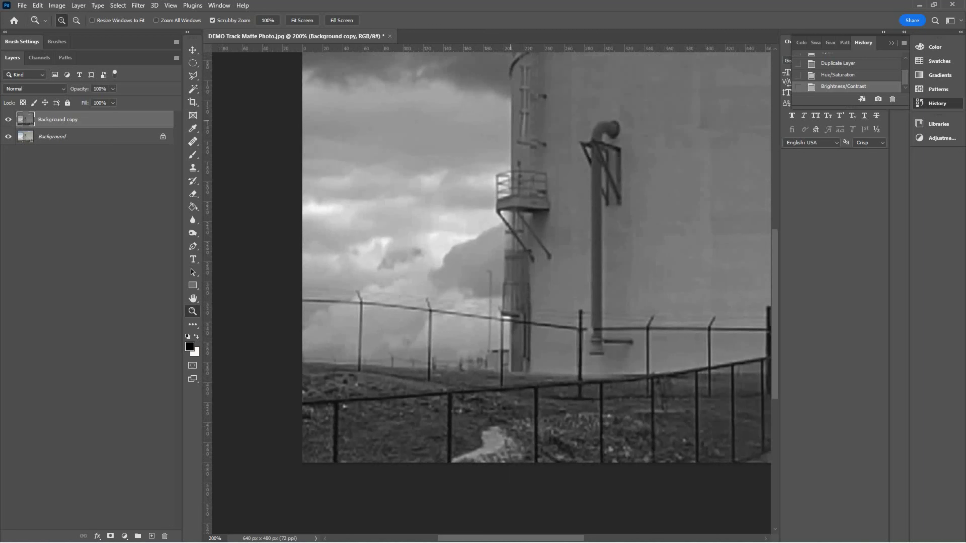
Trace a Polygonal Lasso outline up the tower's left edge to the stair platform
key("l")
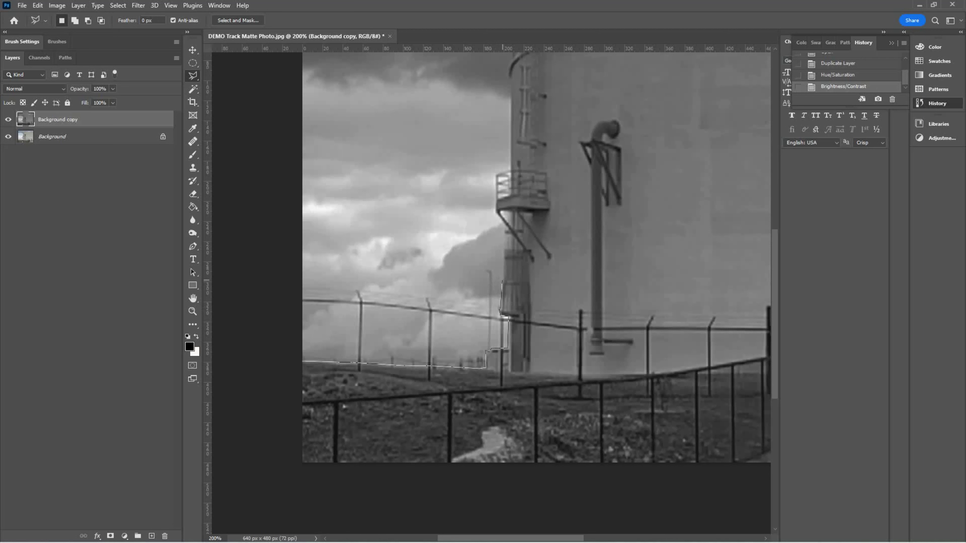
left_click_drag(503, 272, 502, 256)
left_click_drag(504, 249, 506, 250)
left_click_drag(507, 230, 496, 213)
left_click_drag(495, 210, 493, 186)
key("BackSpace")
left_click(494, 211)
Add lasso points over the tank top and along its rim toward the photo's right edge
left_click(509, 63)
scroll(509, 63, "up", 3)
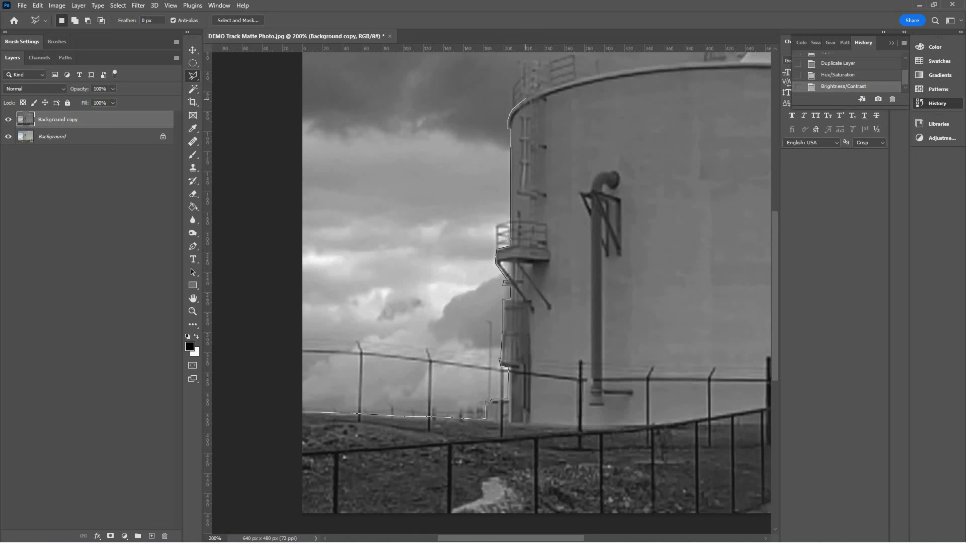
left_click(526, 98)
left_click(552, 86)
left_click(589, 78)
scroll(672, 73, "up", 5)
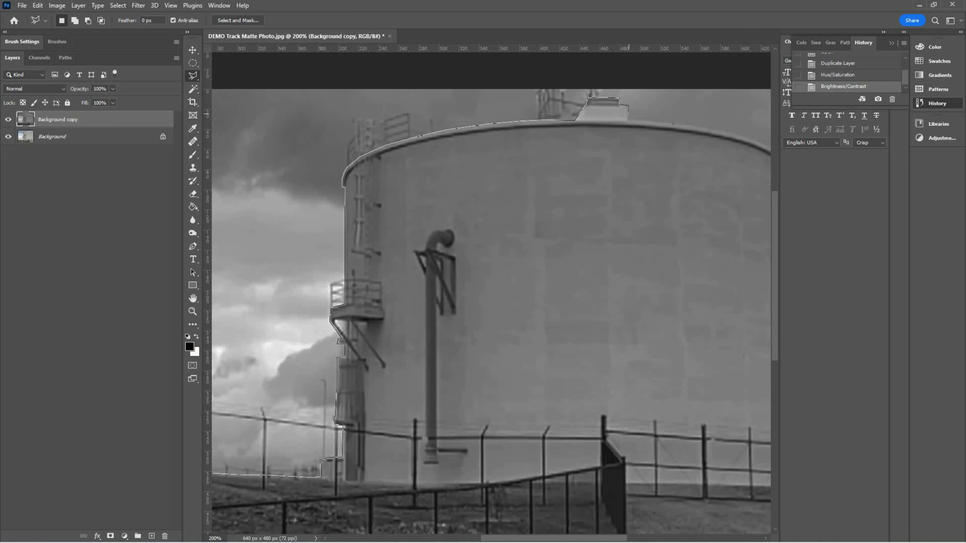
left_click(629, 117)
left_click(744, 136)
Place lasso points past the right edge and across the bottom-left corner, closing the selection
left_click(761, 145)
scroll(761, 144, "right", 5)
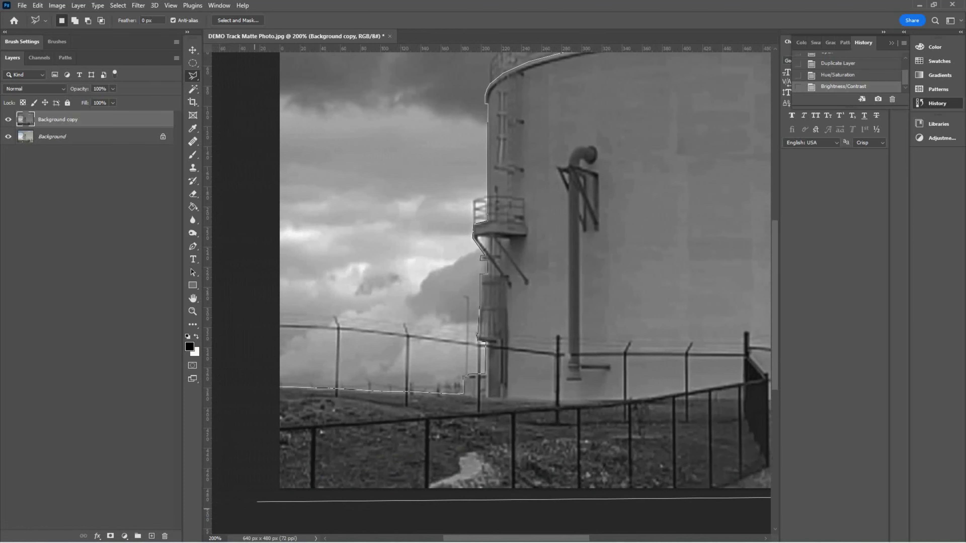
left_click(257, 500)
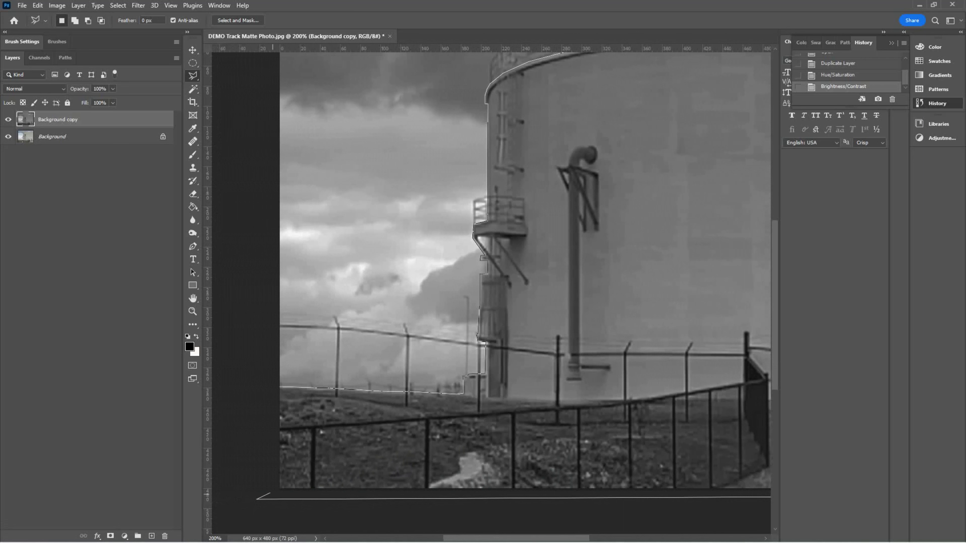
left_click(254, 387)
left_click(280, 387)
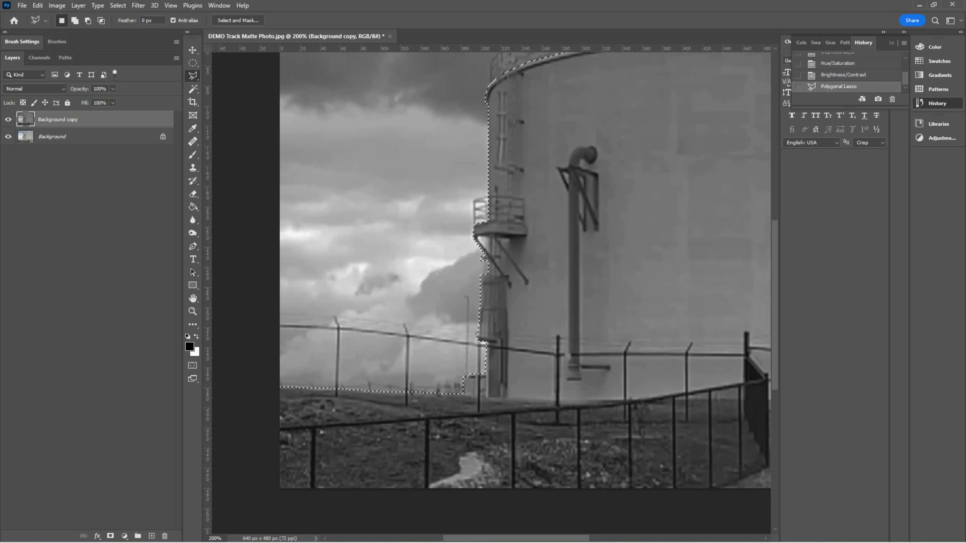
Make white the foreground colour and brush the lower left and tower body white
key("x")
left_click(192, 155)
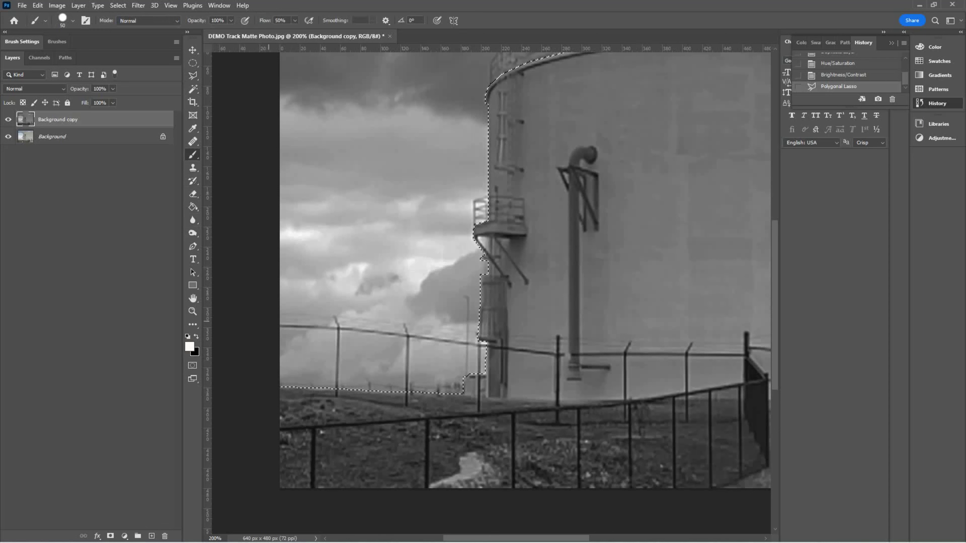
mouse_move(299, 395)
left_mouse_down()
mouse_move(505, 406)
mouse_move(465, 431)
mouse_move(301, 434)
mouse_move(289, 455)
mouse_move(297, 466)
mouse_move(498, 469)
mouse_move(523, 493)
mouse_move(767, 484)
mouse_move(541, 431)
mouse_move(555, 388)
mouse_move(506, 377)
mouse_move(505, 96)
mouse_move(516, 86)
mouse_move(588, 70)
mouse_move(571, 202)
mouse_move(563, 116)
mouse_move(529, 169)
mouse_move(573, 174)
mouse_move(541, 261)
mouse_move(558, 307)
mouse_move(567, 278)
mouse_move(552, 324)
mouse_move(570, 382)
mouse_move(567, 414)
mouse_move(648, 429)
mouse_move(561, 446)
mouse_move(750, 443)
mouse_move(654, 387)
mouse_move(613, 249)
mouse_move(593, 312)
mouse_move(604, 364)
mouse_move(615, 392)
mouse_move(620, 144)
mouse_move(650, 61)
mouse_move(680, 342)
mouse_move(629, 263)
left_mouse_up()
left_click_drag(662, 122, 709, 293)
scroll(487, 293, "up", 3)
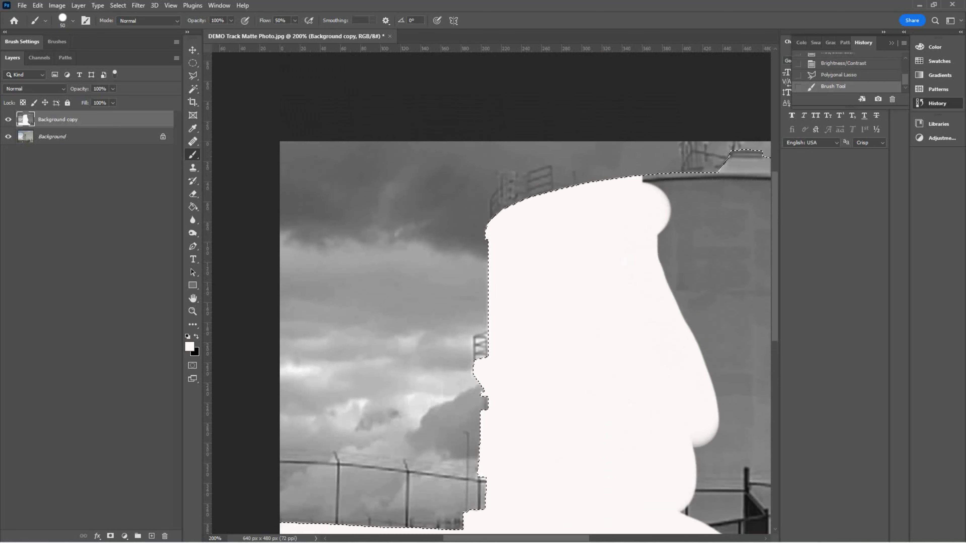
mouse_move(648, 206)
left_mouse_down()
mouse_move(755, 167)
mouse_move(753, 224)
mouse_move(673, 251)
mouse_move(700, 281)
mouse_move(761, 251)
mouse_move(703, 335)
left_mouse_up()
scroll(490, 293, "down", 5)
mouse_move(758, 367)
left_mouse_down()
mouse_move(709, 335)
mouse_move(707, 254)
mouse_move(714, 152)
mouse_move(755, 122)
mouse_move(757, 338)
mouse_move(736, 327)
mouse_move(736, 219)
left_mouse_up()
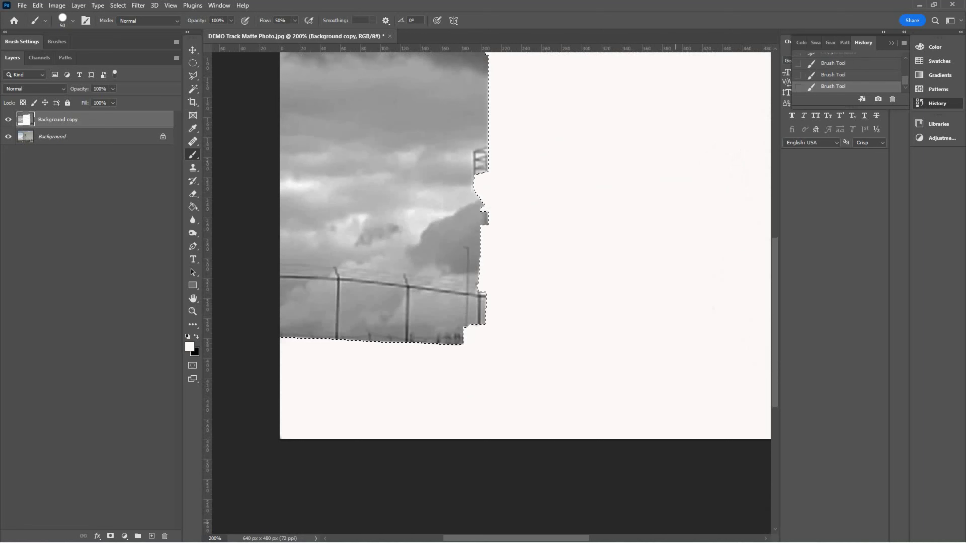
Brush the bottom strip, lower-right fence, ground and remaining grey specks white
scroll(490, 244, "right", 6)
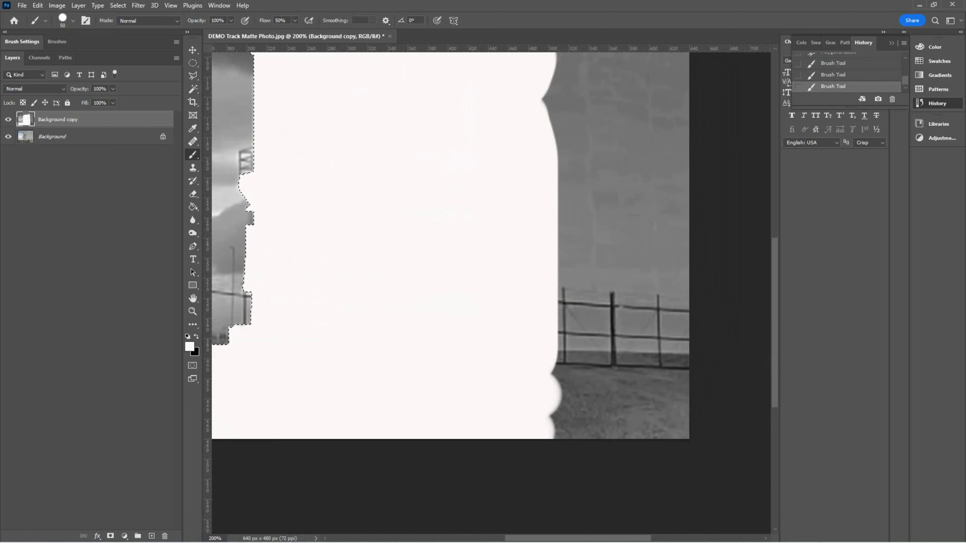
left_click_drag(562, 422, 646, 420)
mouse_move(669, 384)
left_mouse_down()
mouse_move(563, 365)
mouse_move(680, 358)
mouse_move(566, 319)
mouse_move(669, 266)
mouse_move(585, 251)
mouse_move(669, 243)
mouse_move(588, 236)
left_mouse_up()
mouse_move(596, 279)
left_mouse_down()
mouse_move(667, 283)
mouse_move(572, 213)
mouse_move(562, 113)
mouse_move(624, 166)
mouse_move(639, 213)
mouse_move(637, 162)
mouse_move(667, 190)
mouse_move(704, 293)
left_mouse_up()
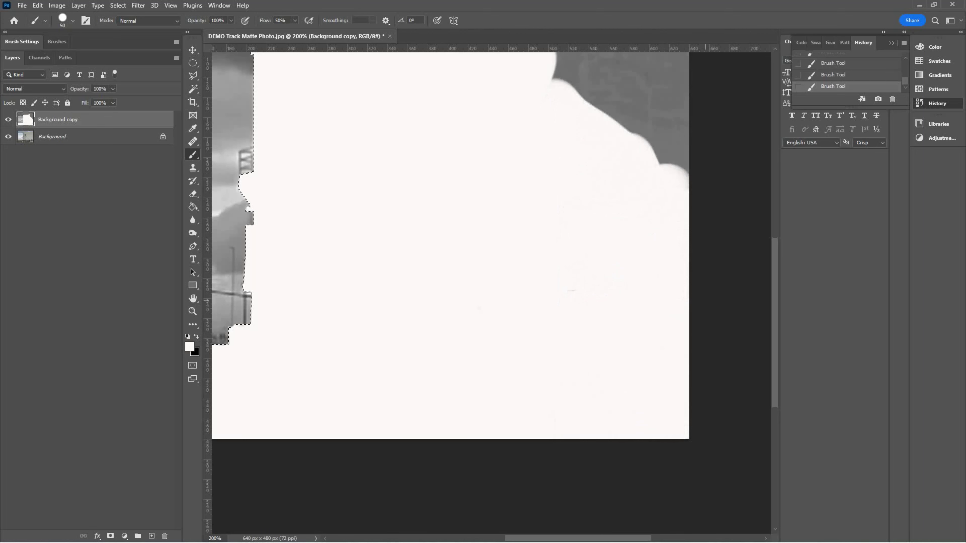
scroll(479, 309, "up", 5)
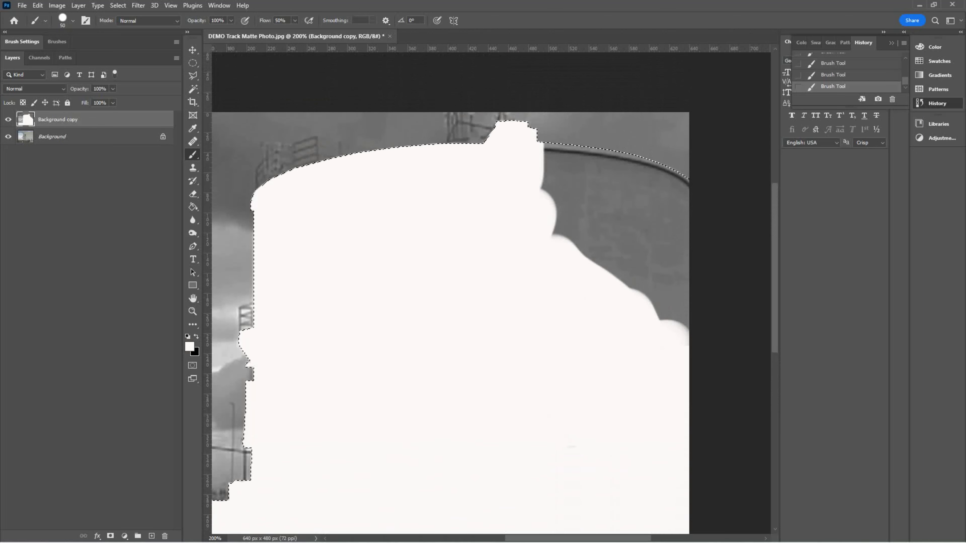
mouse_move(534, 167)
left_mouse_down()
mouse_move(609, 167)
mouse_move(680, 194)
mouse_move(651, 247)
mouse_move(686, 318)
mouse_move(661, 280)
mouse_move(588, 225)
mouse_move(644, 217)
mouse_move(548, 192)
left_mouse_up()
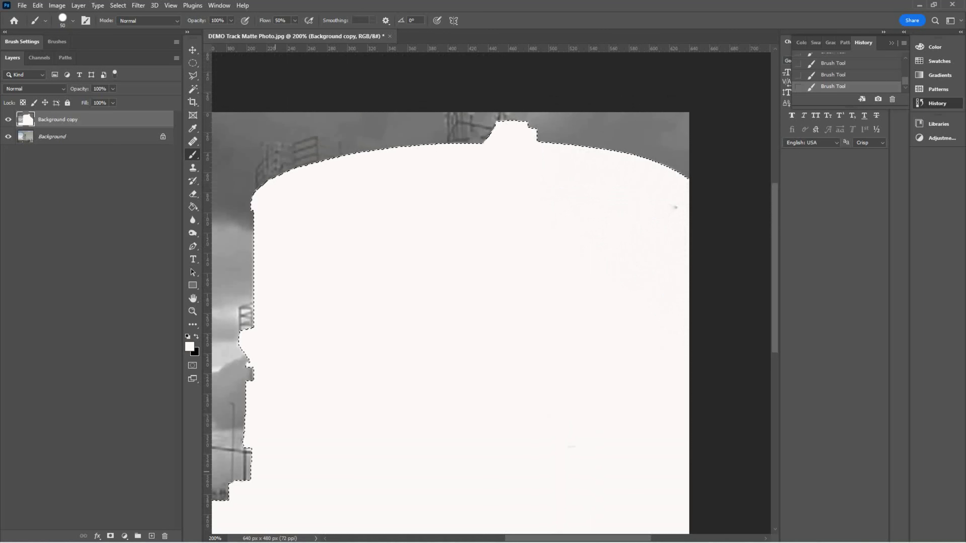
left_click(672, 210)
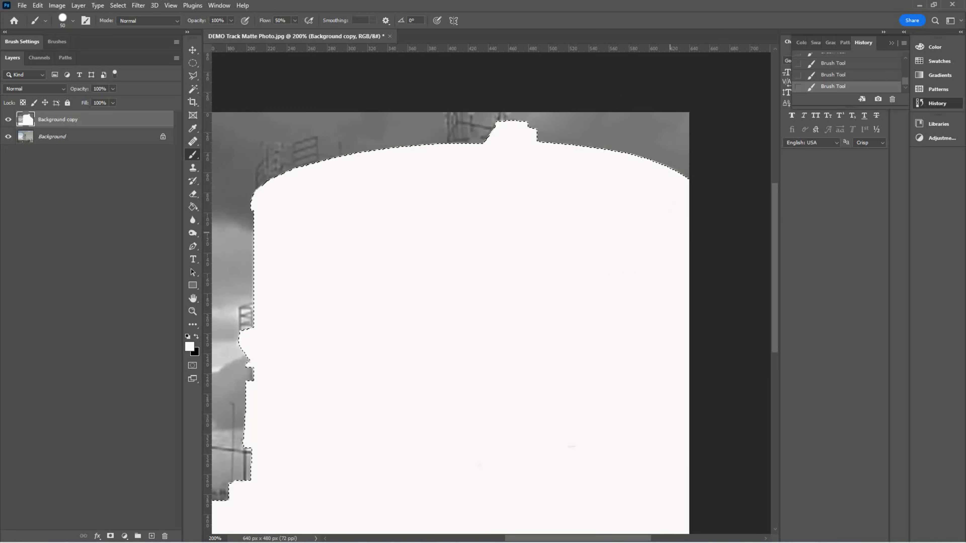
scroll(450, 293, "down", 5)
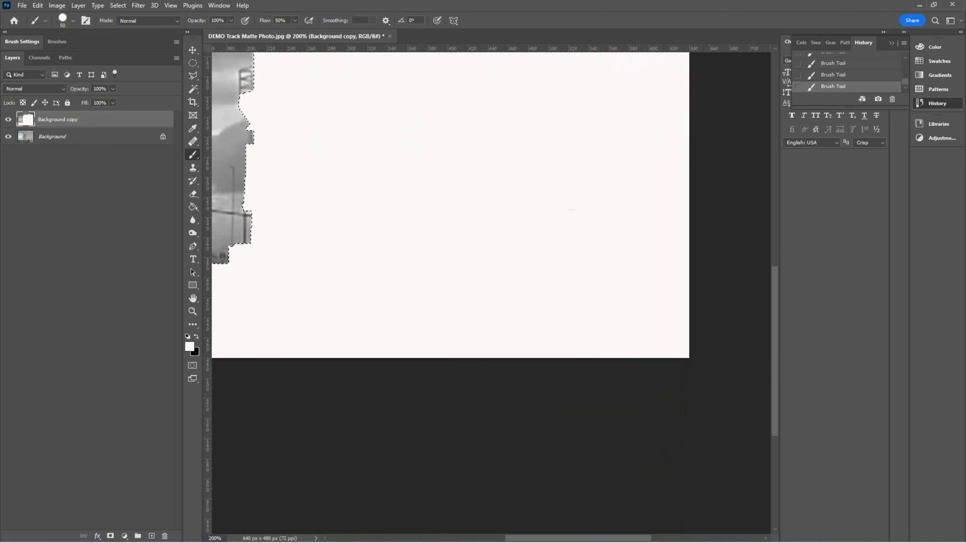
scroll(490, 206, "left", 6)
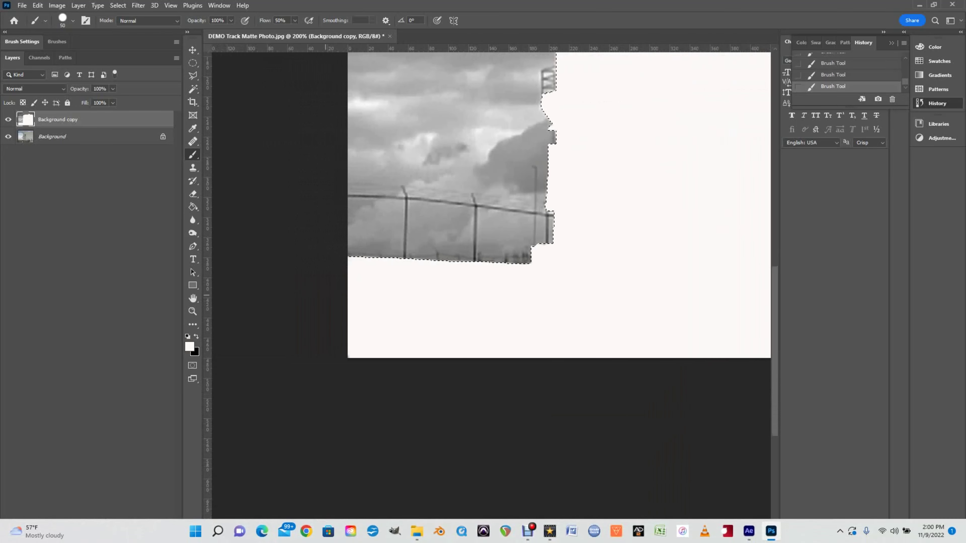
Invert the selection and paint the lower background and grey sky black
key("x")
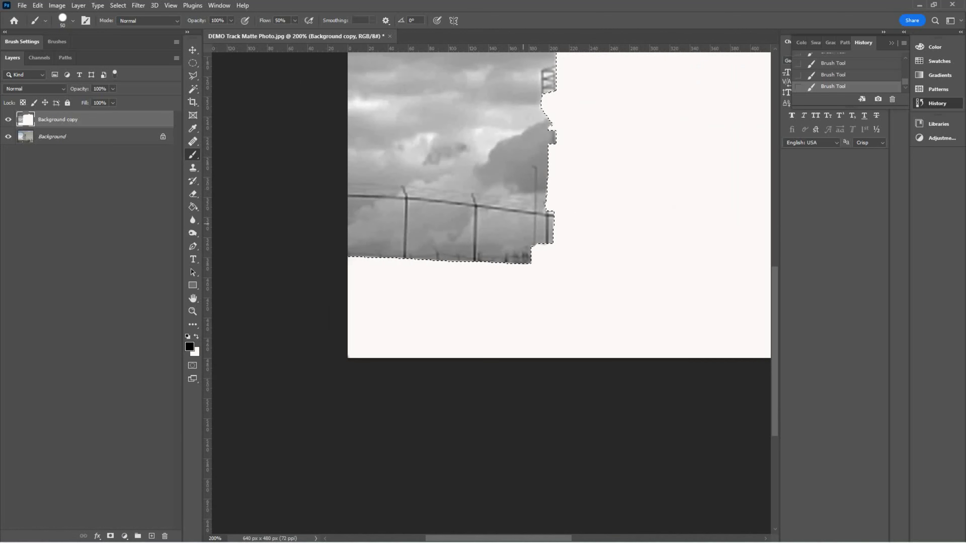
left_click(118, 5)
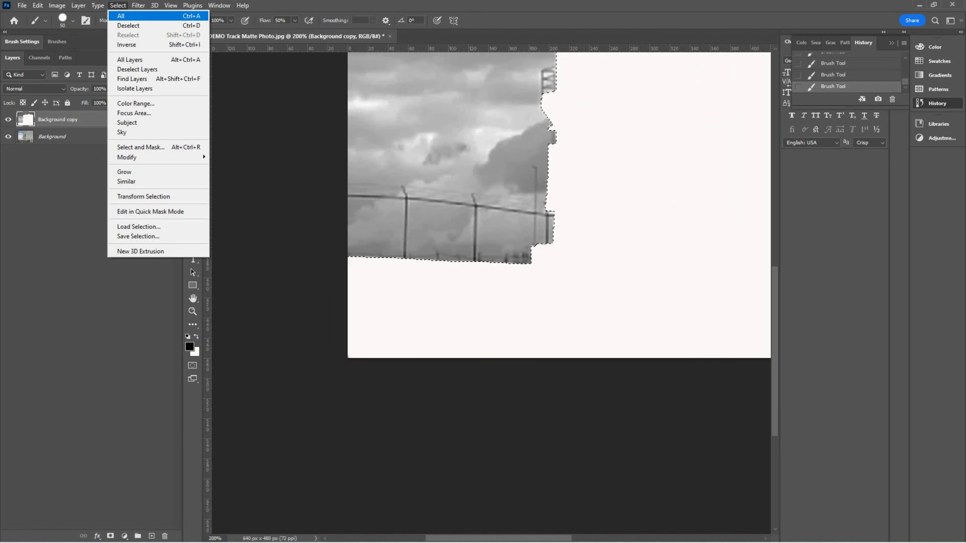
left_click(127, 44)
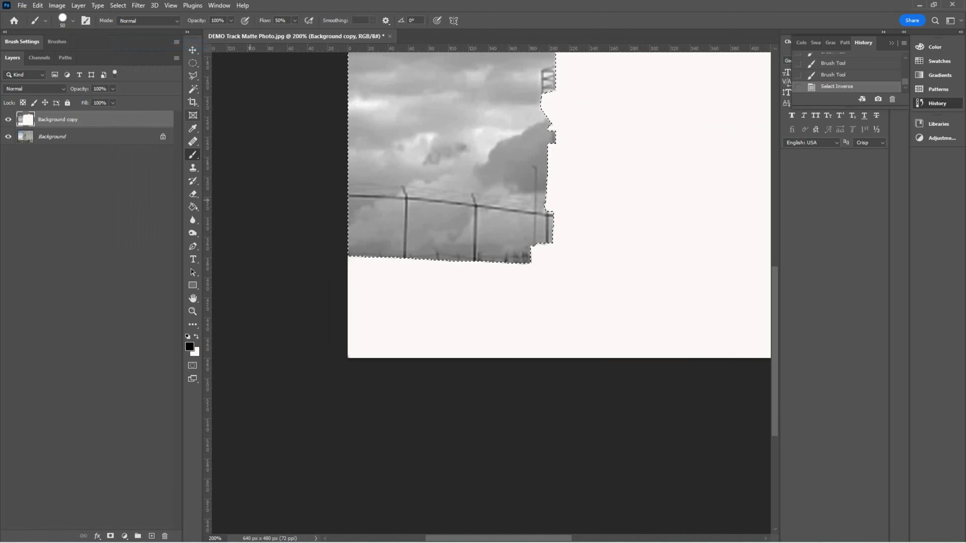
mouse_move(357, 240)
left_mouse_down()
mouse_move(519, 247)
mouse_move(548, 217)
mouse_move(353, 186)
mouse_move(355, 231)
mouse_move(341, 231)
mouse_move(360, 177)
mouse_move(585, 161)
mouse_move(547, 121)
mouse_move(348, 122)
mouse_move(507, 119)
mouse_move(350, 120)
mouse_move(368, 72)
mouse_move(590, 61)
mouse_move(363, 61)
left_mouse_up()
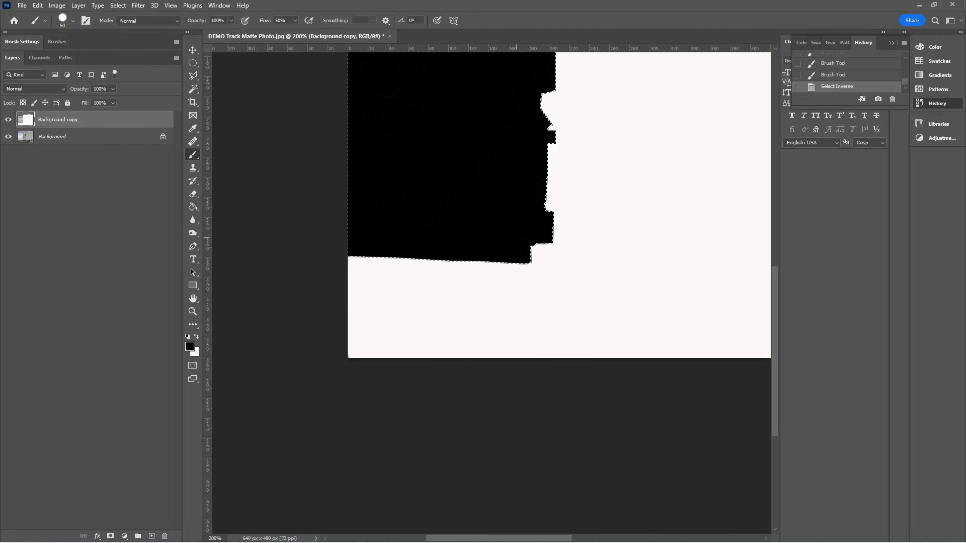
left_click_drag(547, 72, 548, 74)
scroll(676, 256, "up", 5)
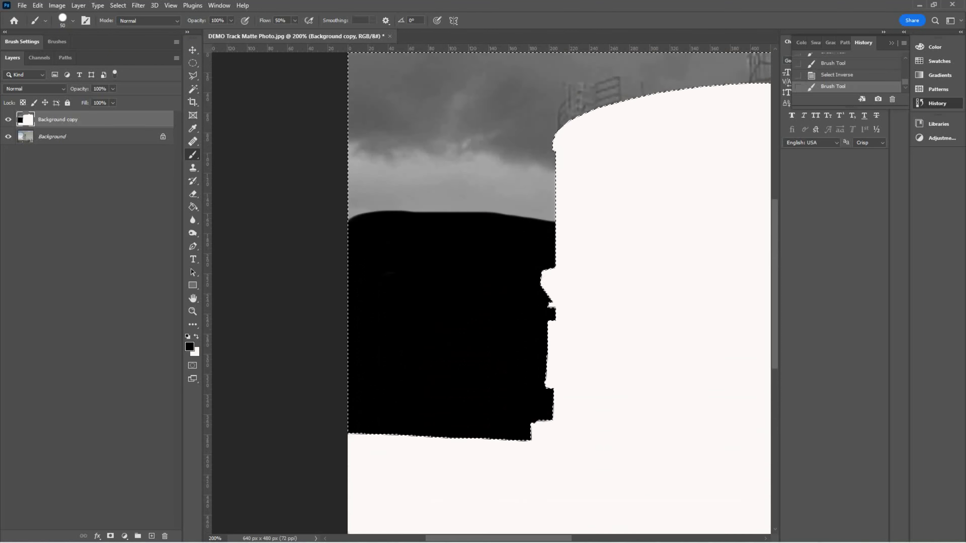
mouse_move(538, 300)
left_mouse_down()
mouse_move(542, 206)
mouse_move(567, 150)
mouse_move(646, 137)
mouse_move(523, 183)
mouse_move(582, 141)
mouse_move(365, 146)
mouse_move(364, 216)
mouse_move(445, 278)
mouse_move(536, 228)
mouse_move(476, 171)
mouse_move(384, 172)
left_mouse_up()
mouse_move(384, 213)
left_mouse_down()
mouse_move(517, 240)
mouse_move(395, 199)
mouse_move(495, 221)
left_mouse_up()
left_click_drag(646, 142, 757, 141)
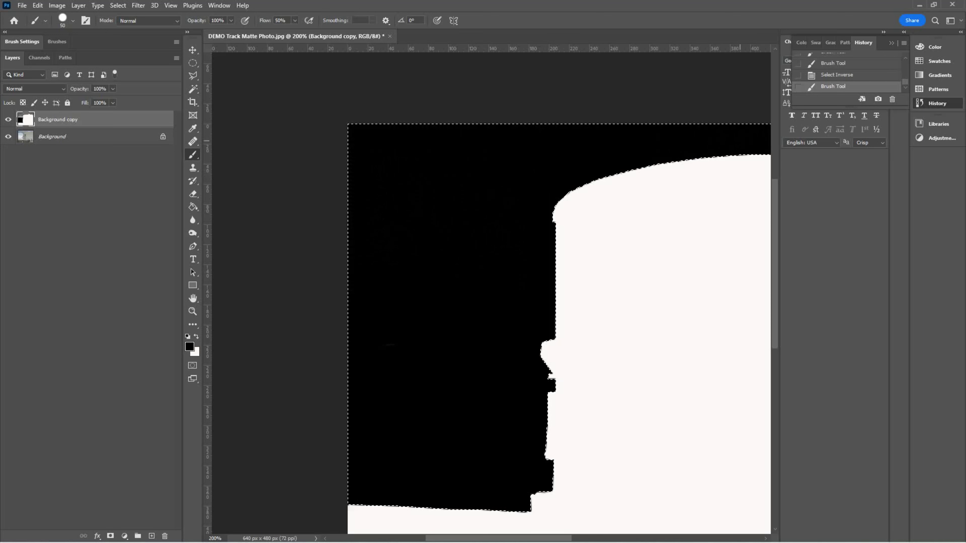
left_click_drag(368, 293, 392, 342)
Black out the remaining grey areas along the bottom and top right
mouse_move(528, 540)
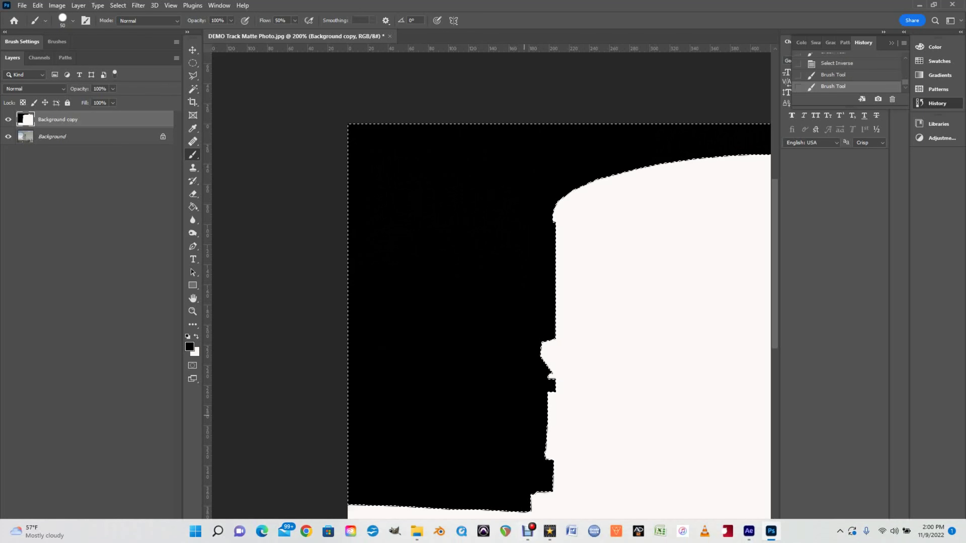
left_click_drag(528, 538, 586, 539)
scroll(546, 363, "right", 2)
mouse_move(538, 131)
left_mouse_down()
mouse_move(532, 137)
mouse_move(647, 153)
mouse_move(673, 167)
mouse_move(647, 138)
mouse_move(592, 130)
left_mouse_up()
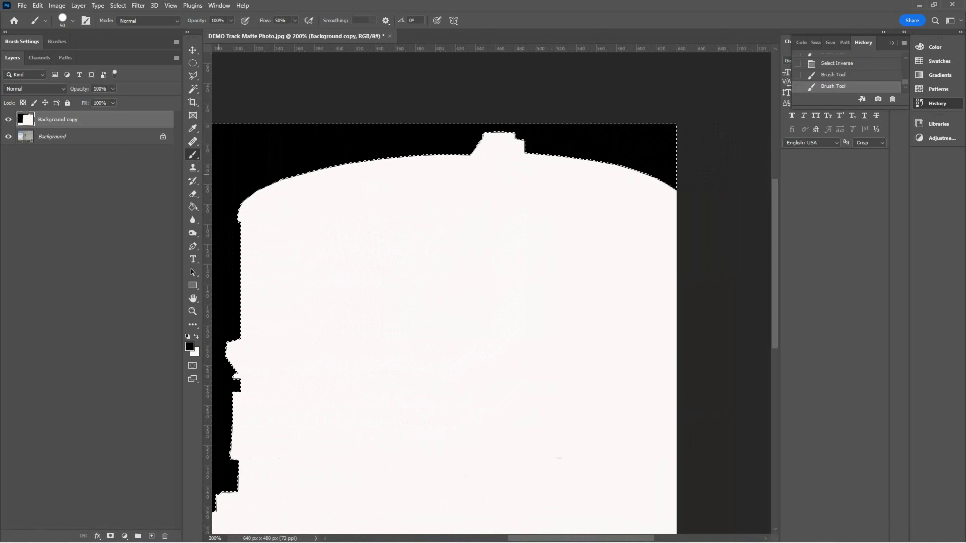
left_click_drag(676, 172, 731, 285)
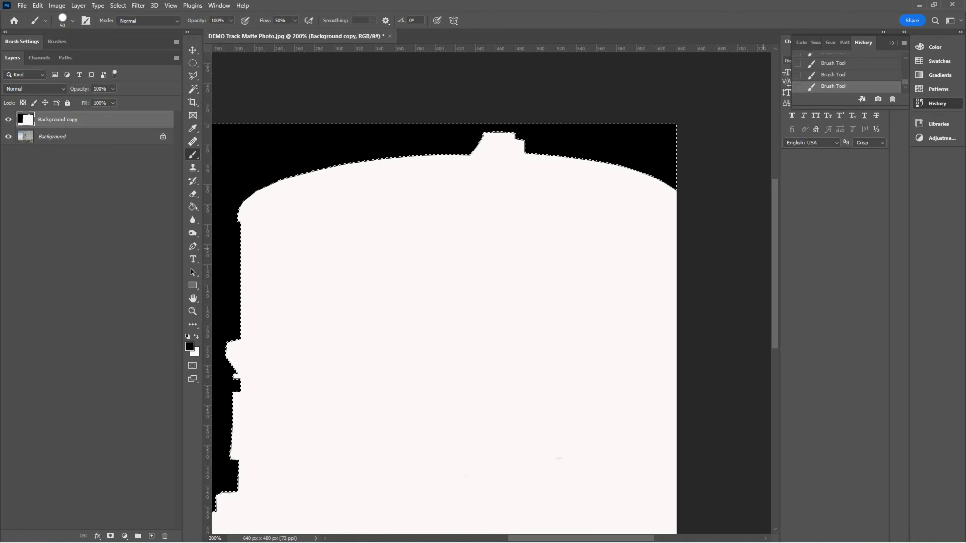
scroll(444, 293, "down", 5)
left_click_drag(524, 538, 463, 538)
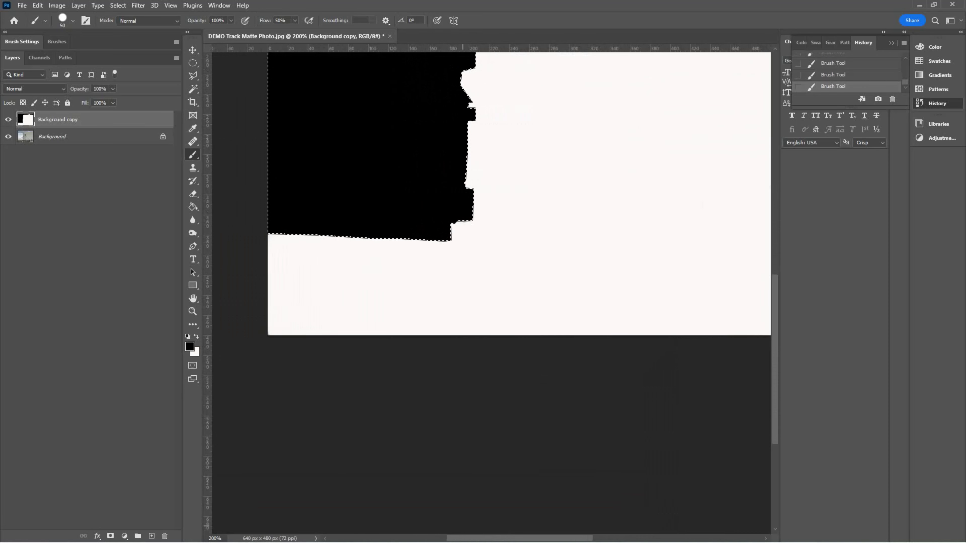
scroll(491, 293, "up", 7)
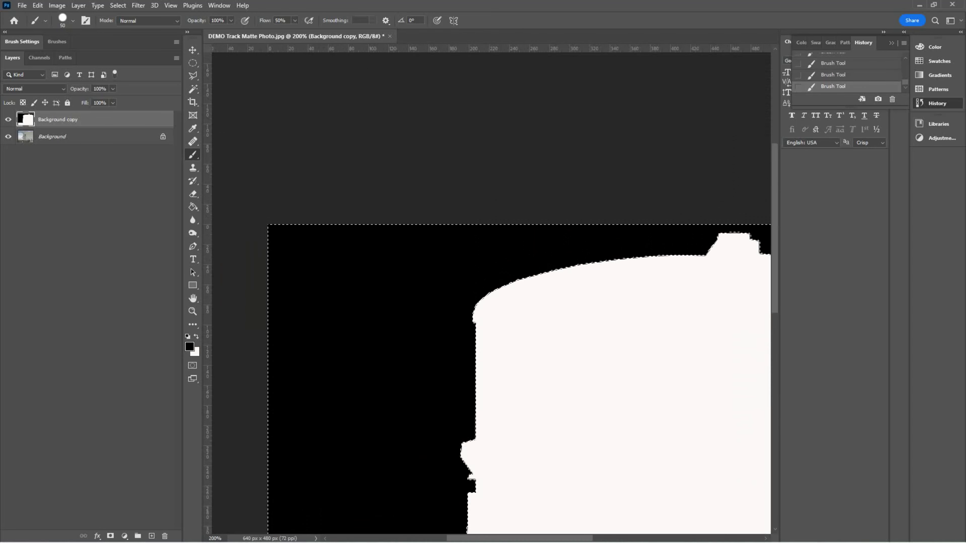
Zoom out to 100% to view the whole matte and deselect
key("z")
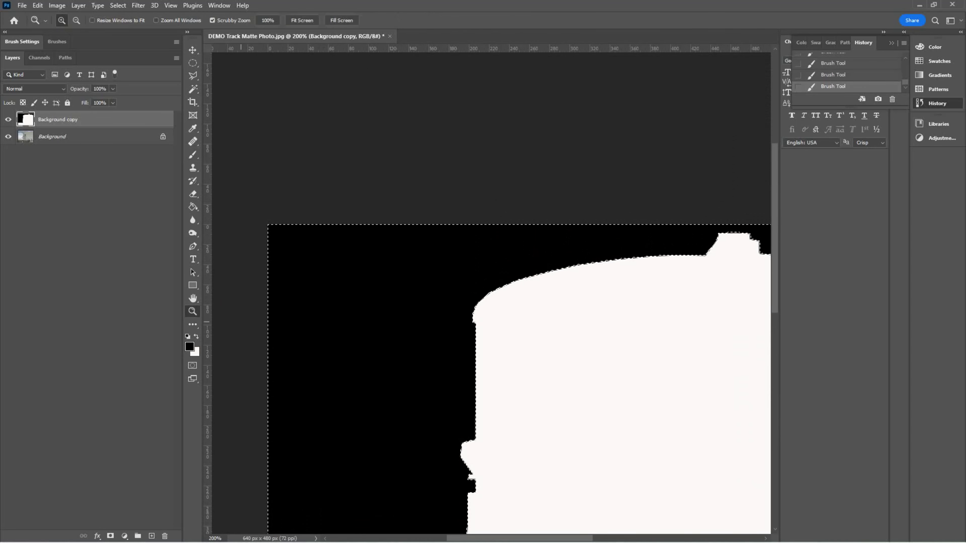
left_click(376, 314, "alt")
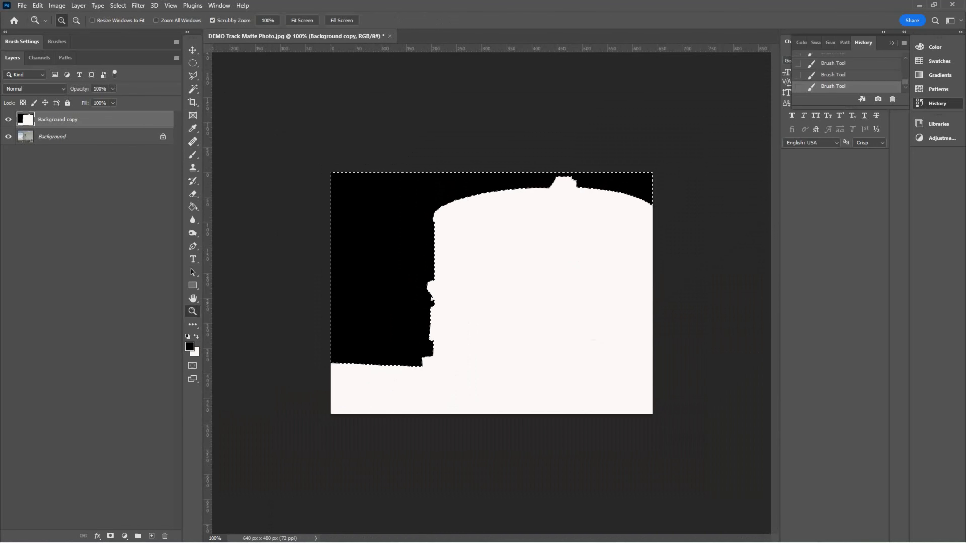
key("ctrl+d")
Save As DEMO TRACK MATTE Mask.psd on the computer, accepting the Photoshop Format Options
left_click(22, 5)
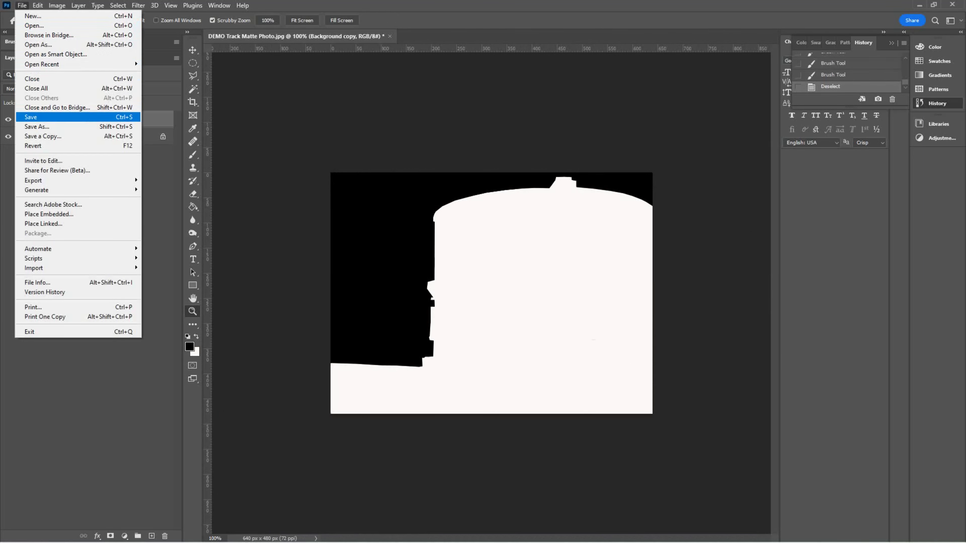
left_click(42, 116)
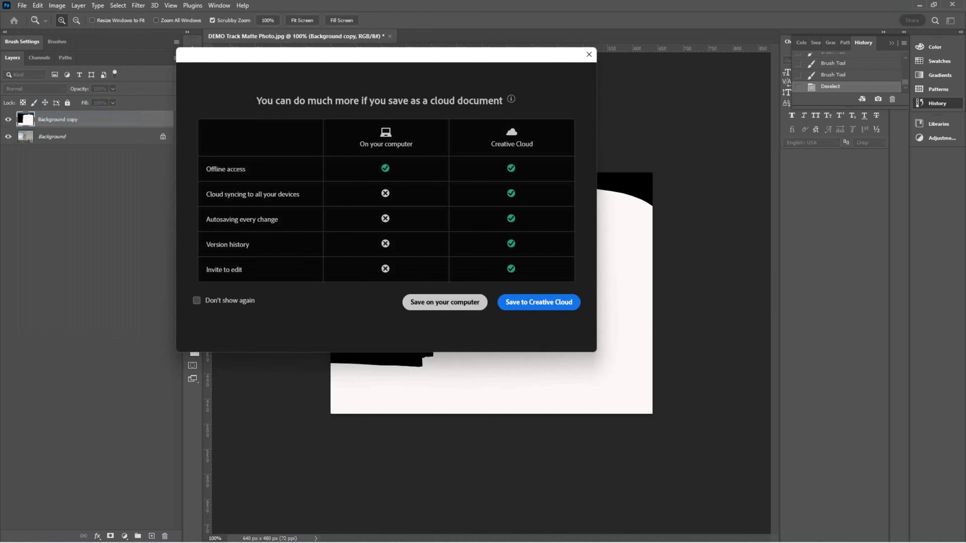
left_click(444, 302)
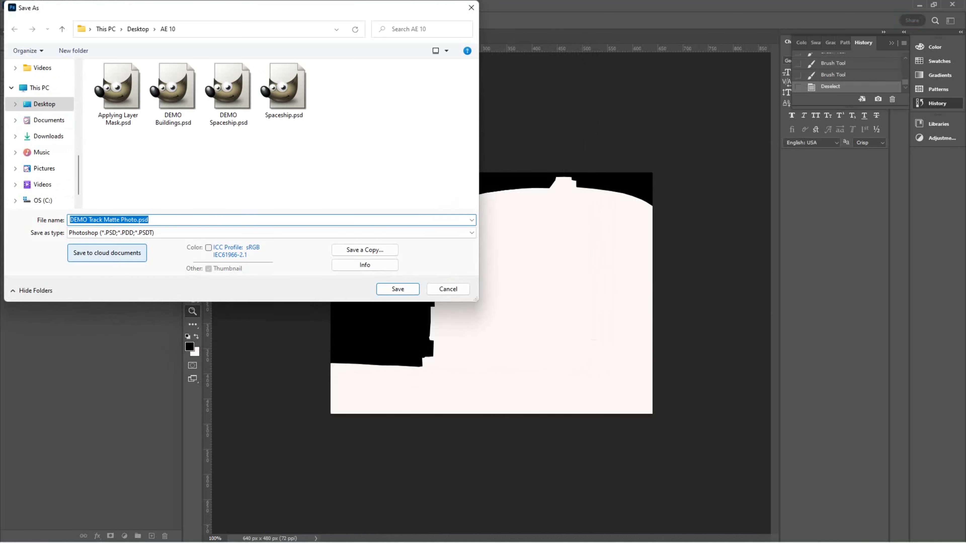
type("DE")
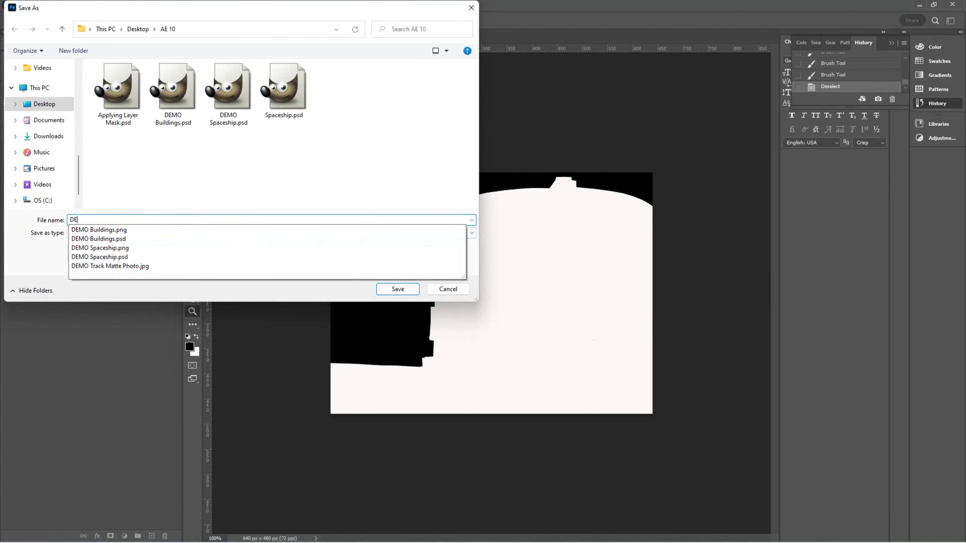
type("MO T")
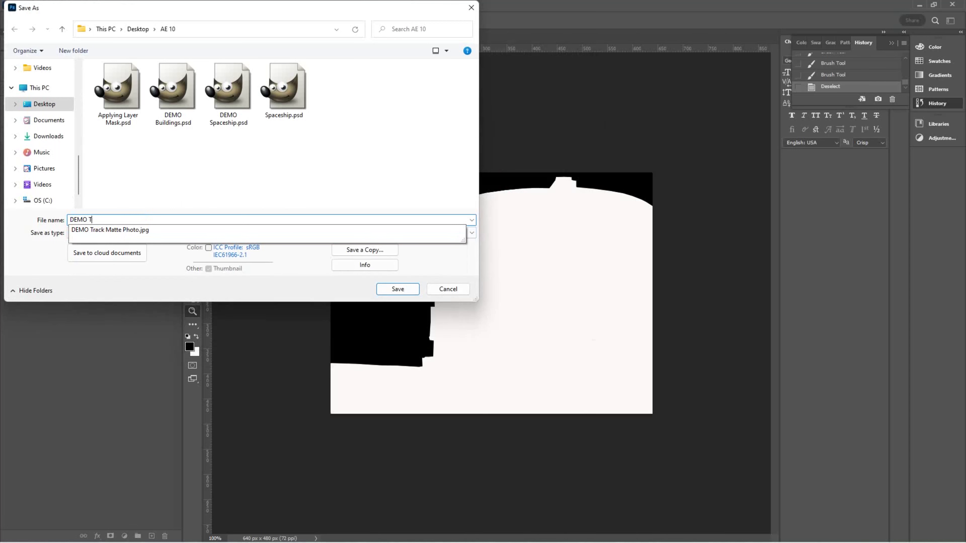
type("RACK MATTE M")
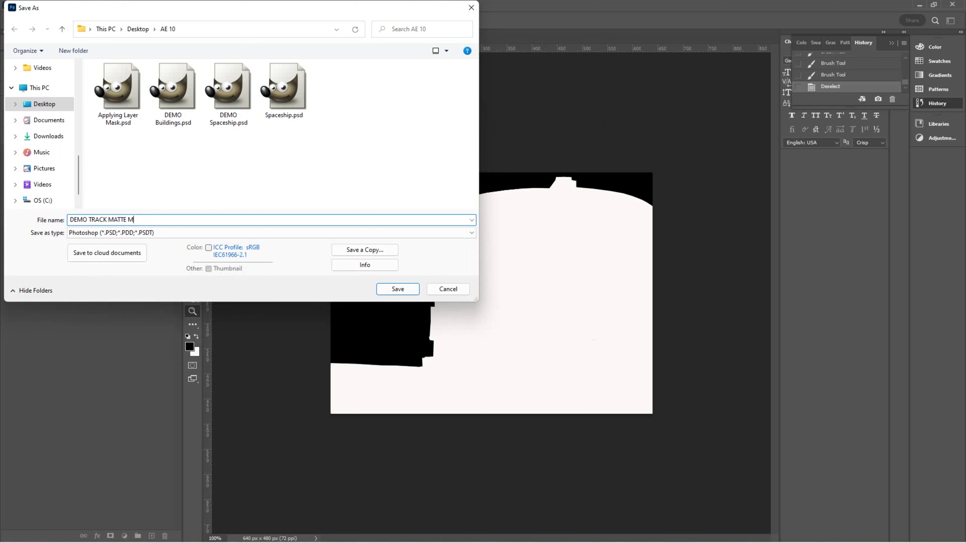
type("ask")
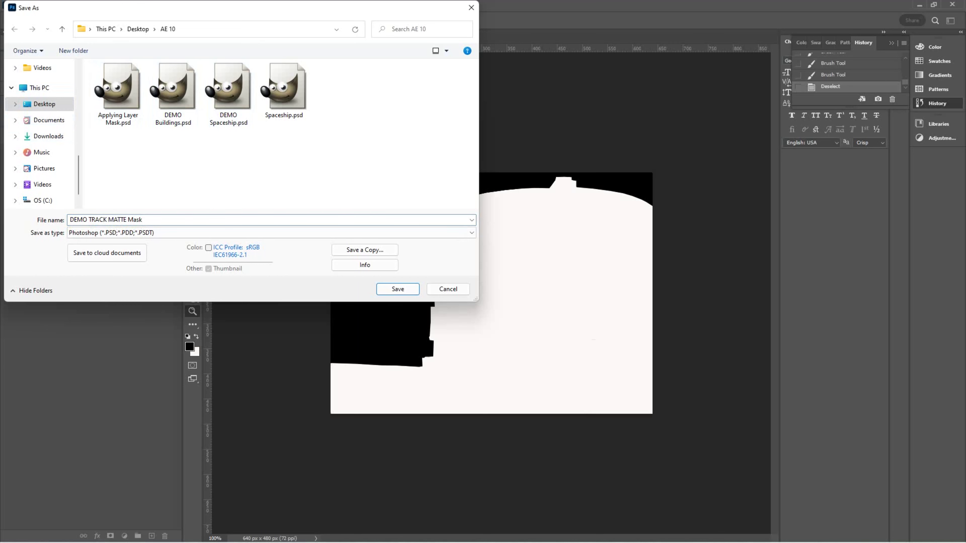
key("Return")
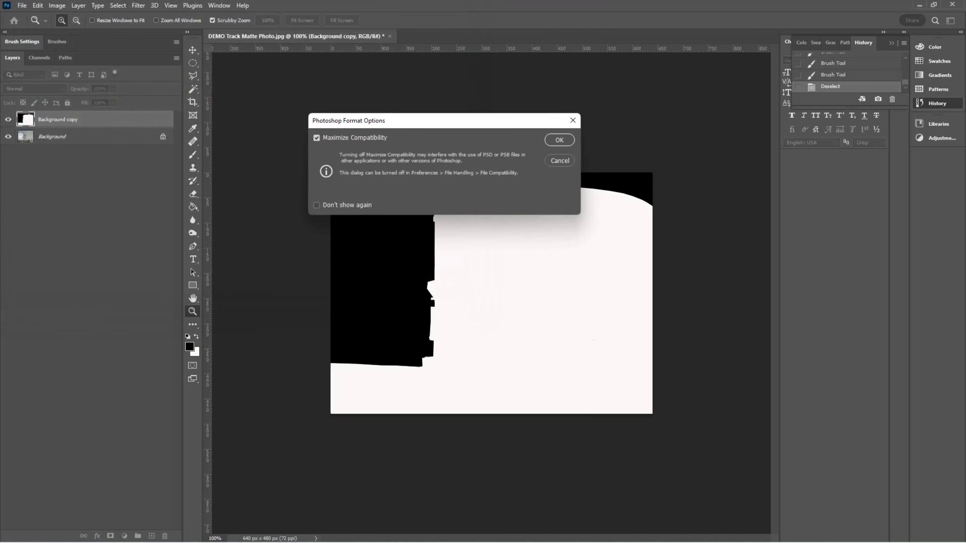
key("Return")
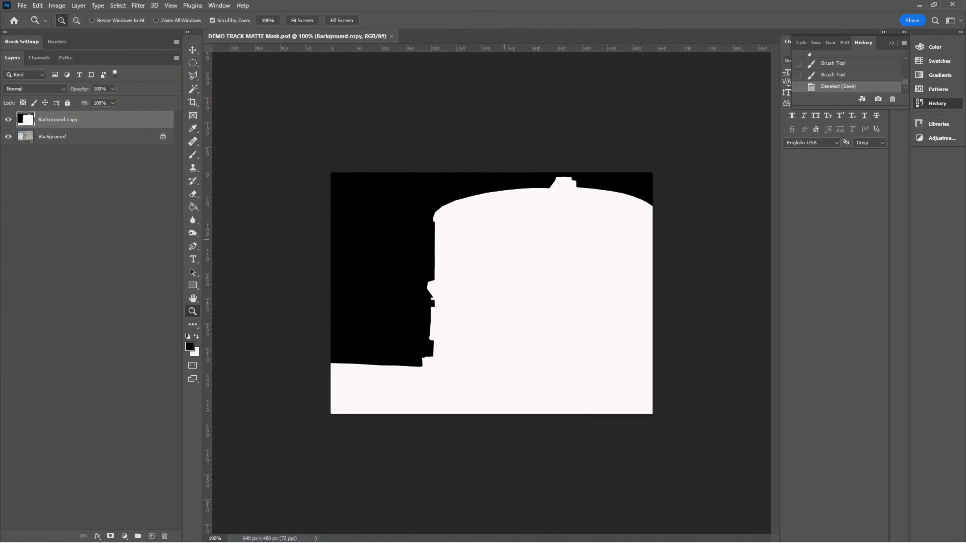
Quick Export the matte as DEMO TRACK MATTE Mask.jpg and minimize Photoshop
left_click(22, 5)
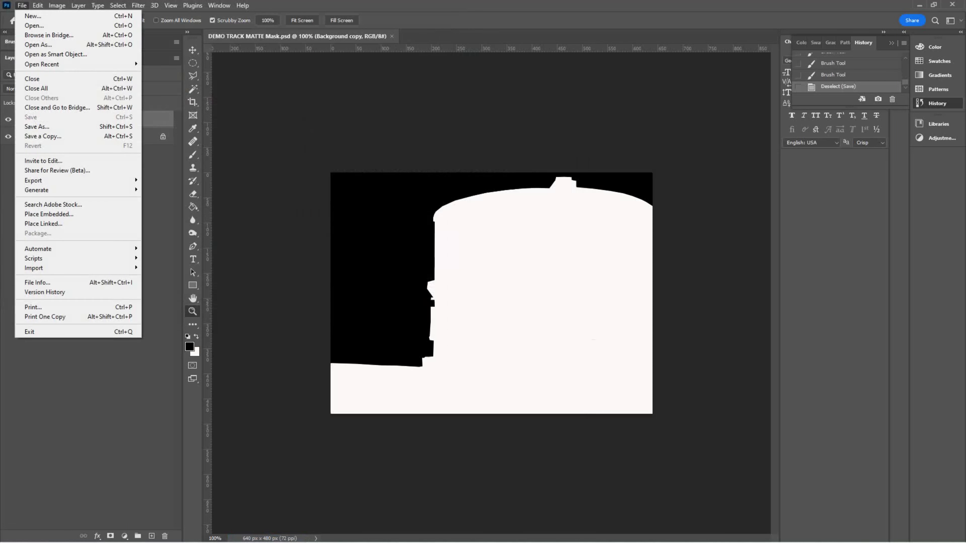
mouse_move(34, 180)
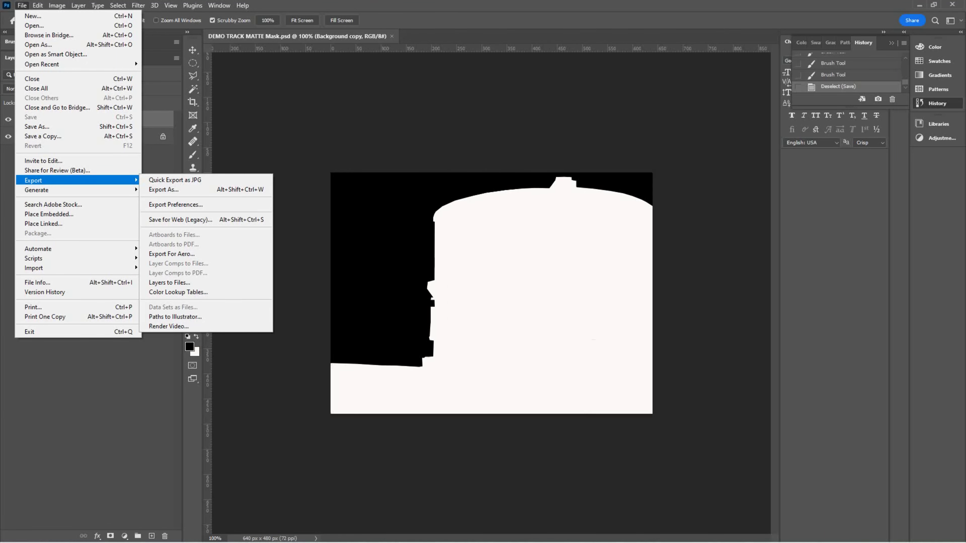
left_click(173, 180)
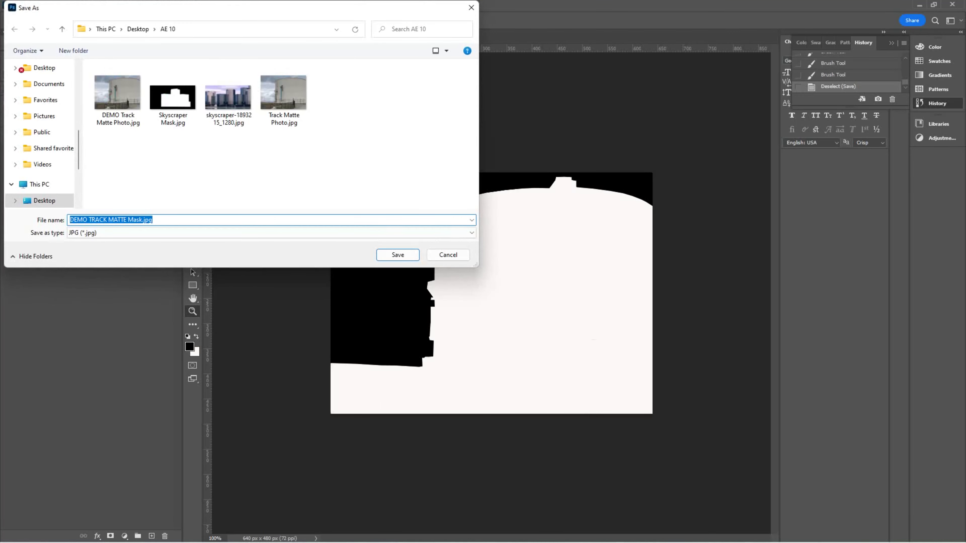
type("DEM")
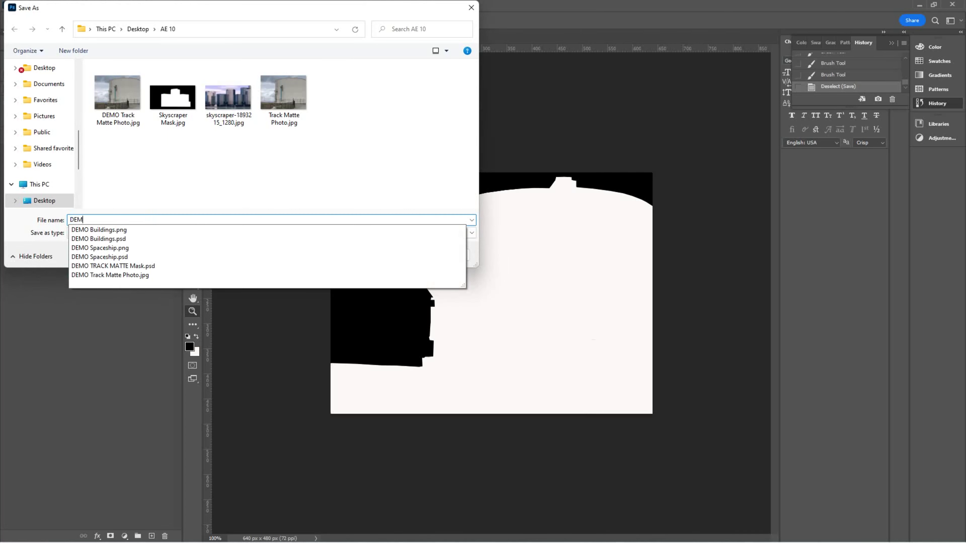
type("O TRAC")
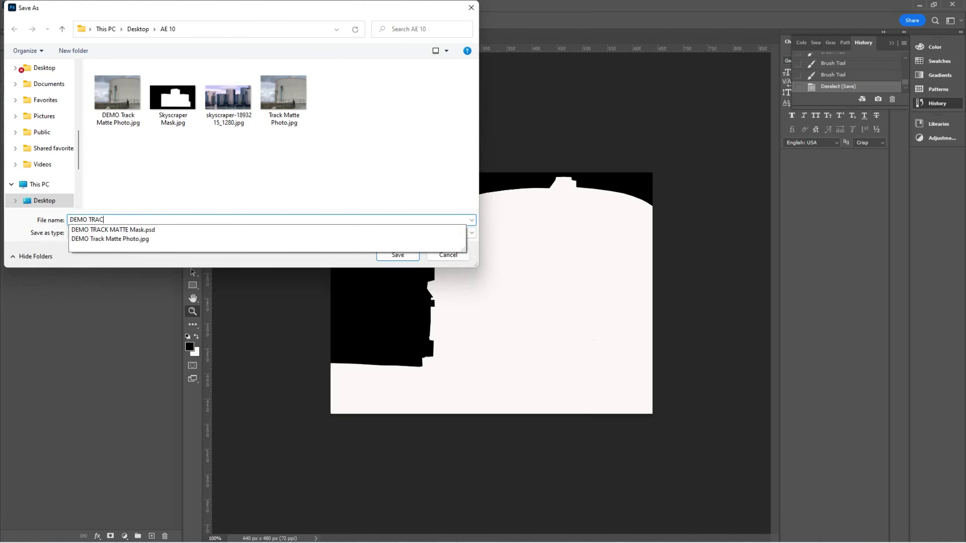
type("K MATTE Mask")
key("Return")
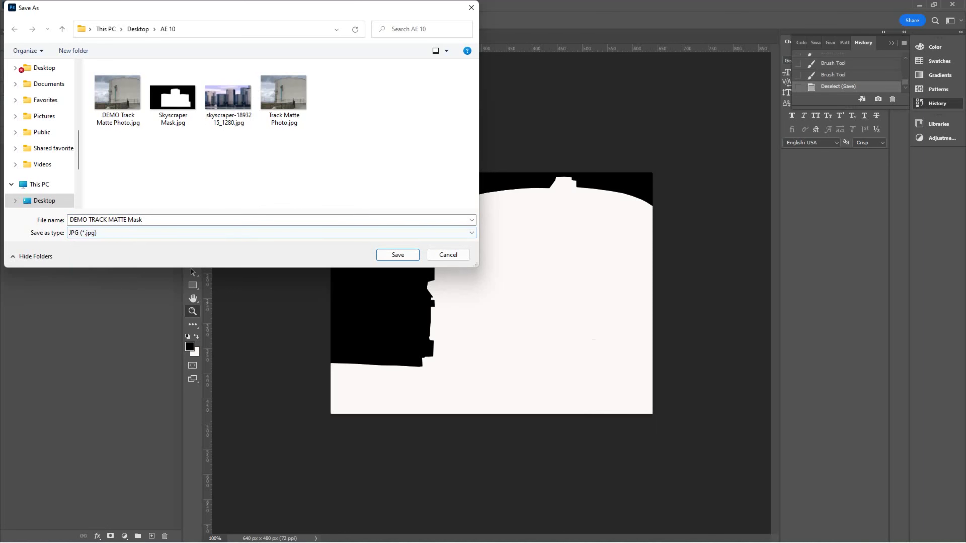
left_click(398, 255)
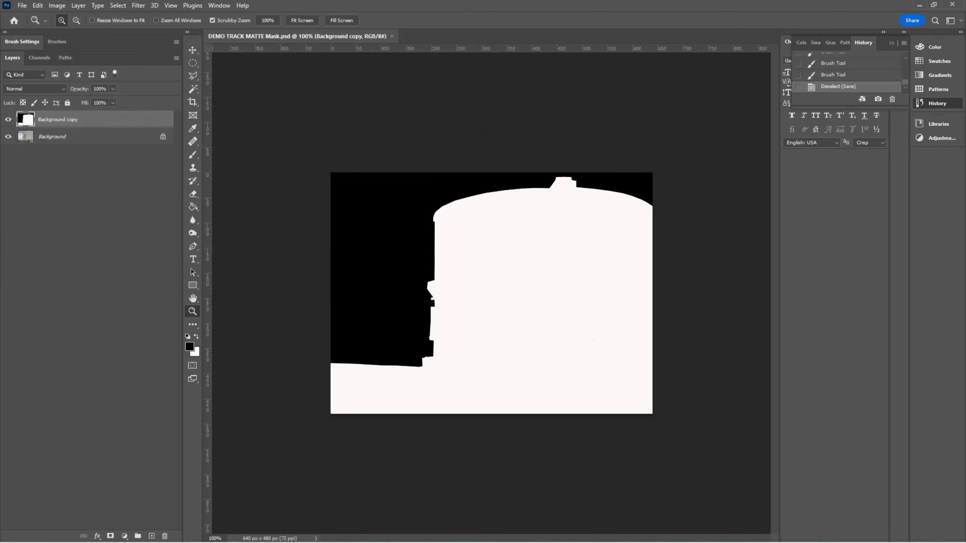
left_click(919, 5)
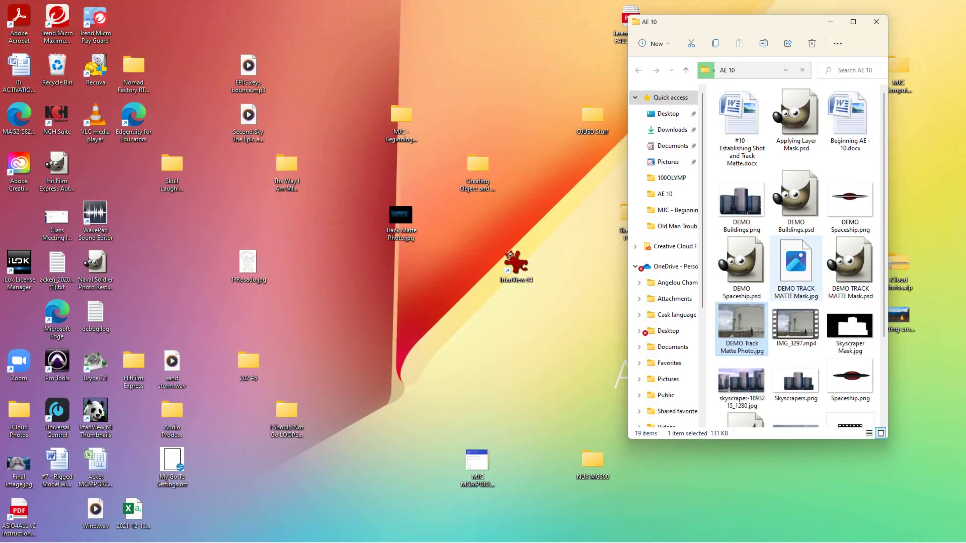
Maximize the AE 10 folder window and clear the file selection
left_click(853, 22)
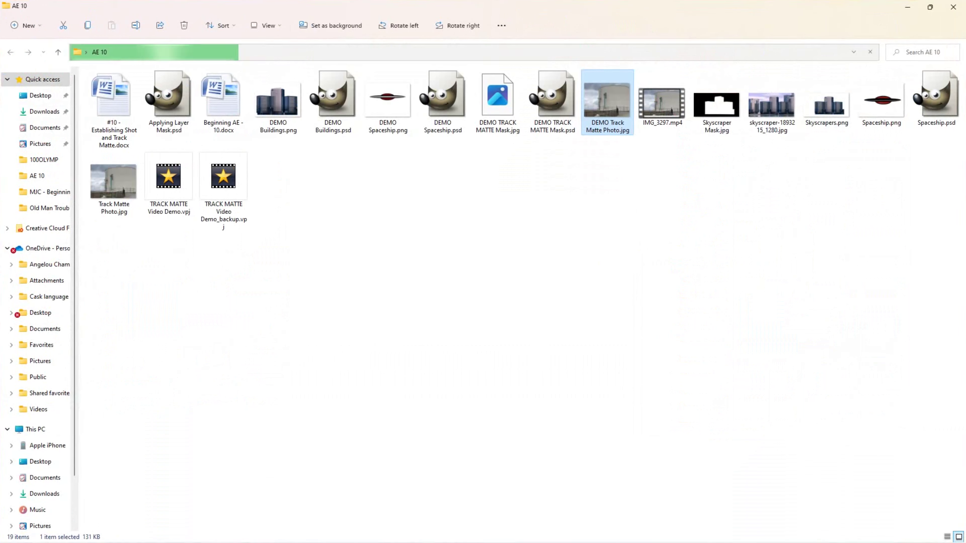
left_click(593, 274)
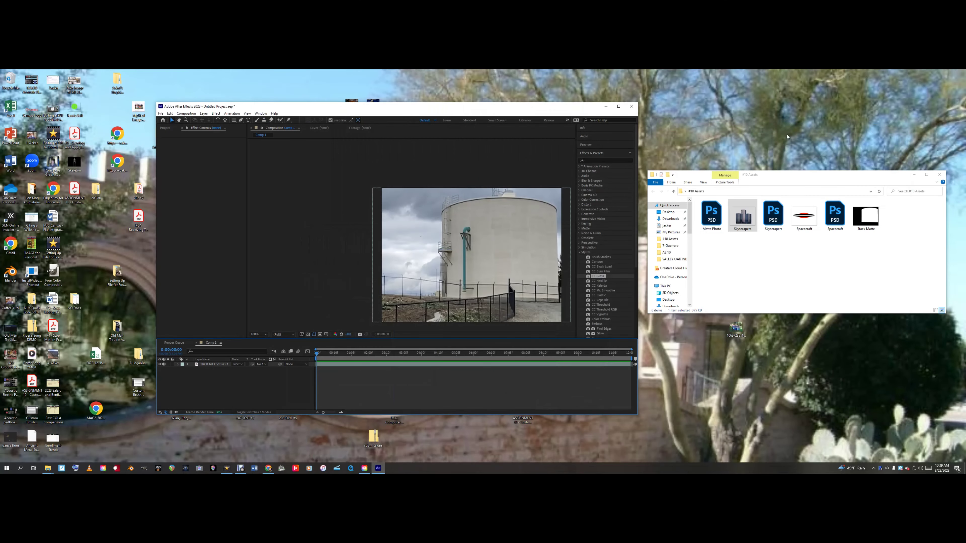
left_click_drag(782, 179, 793, 166)
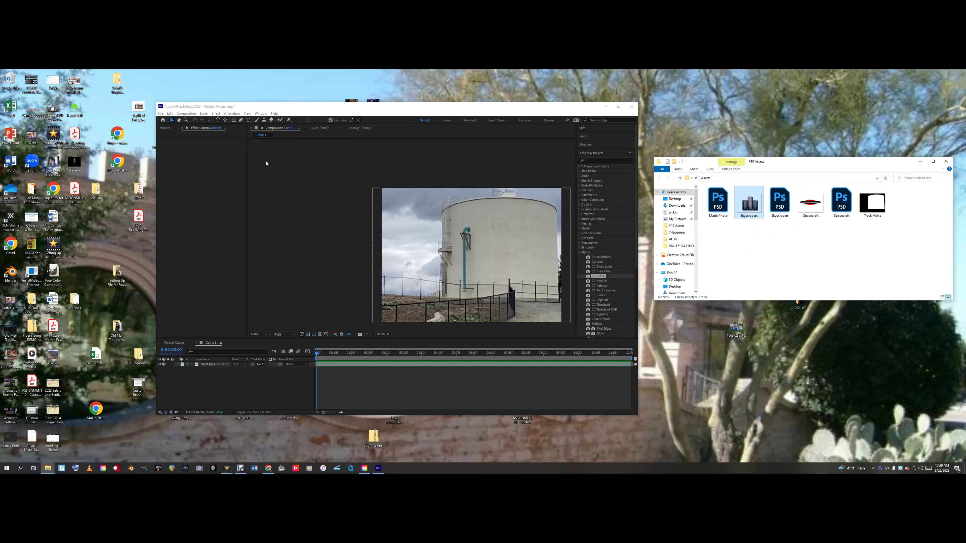
left_click_drag(333, 111, 315, 91)
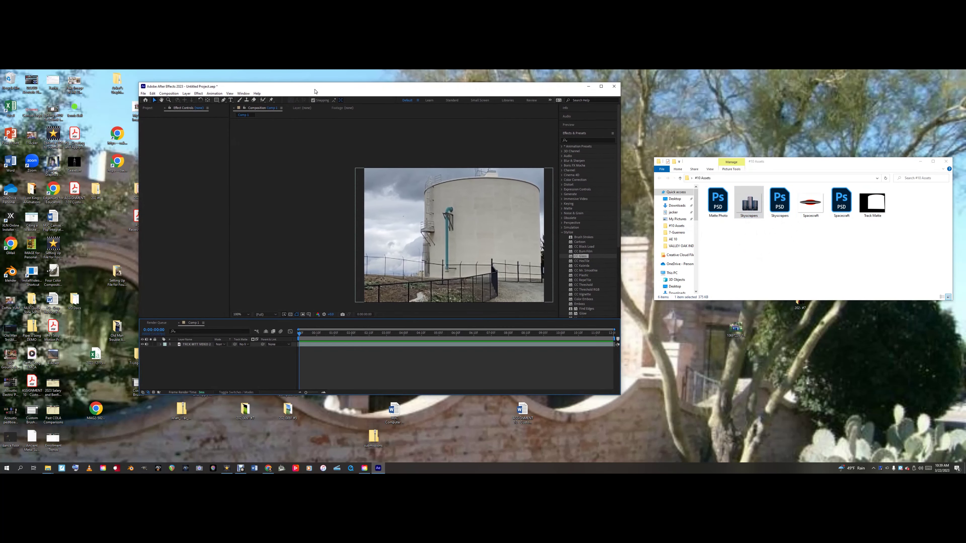
left_click(168, 93)
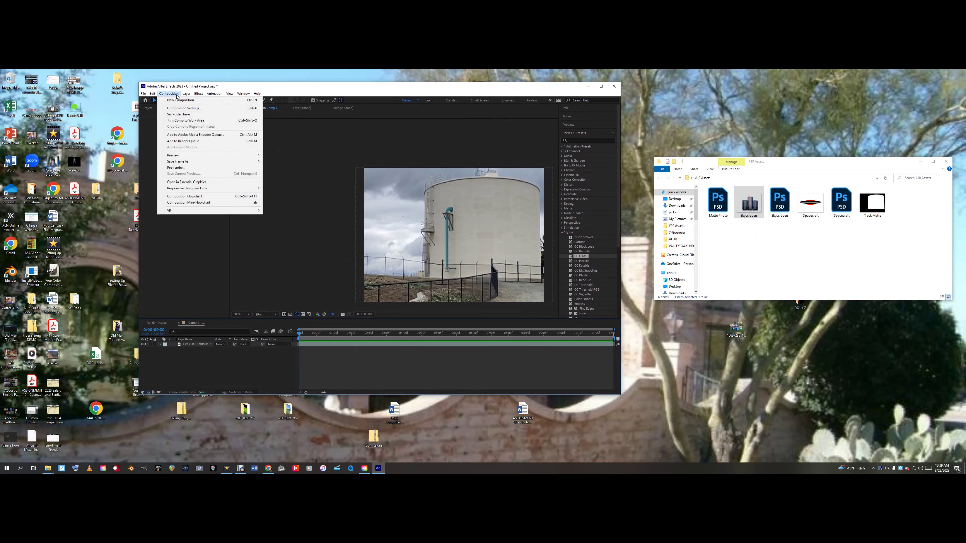
left_click(177, 109)
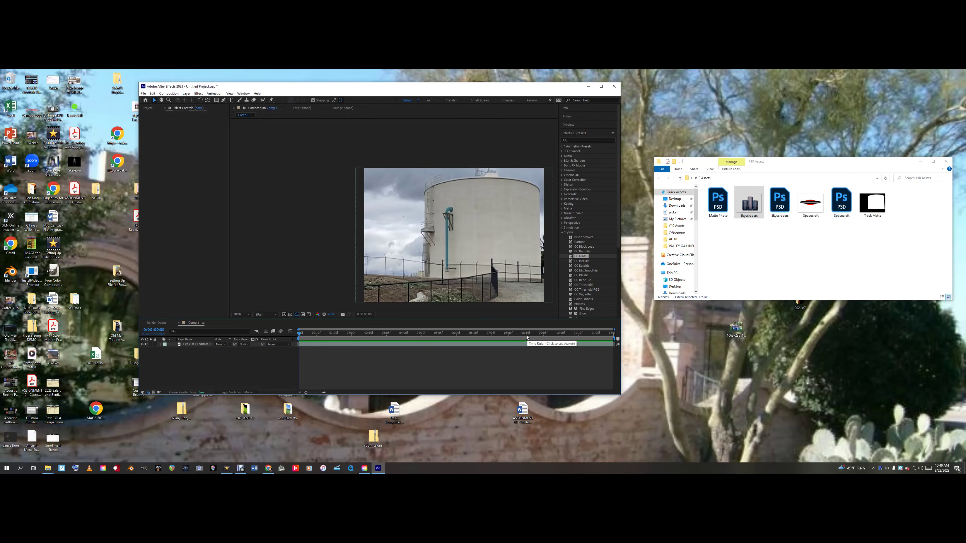
left_click(203, 344)
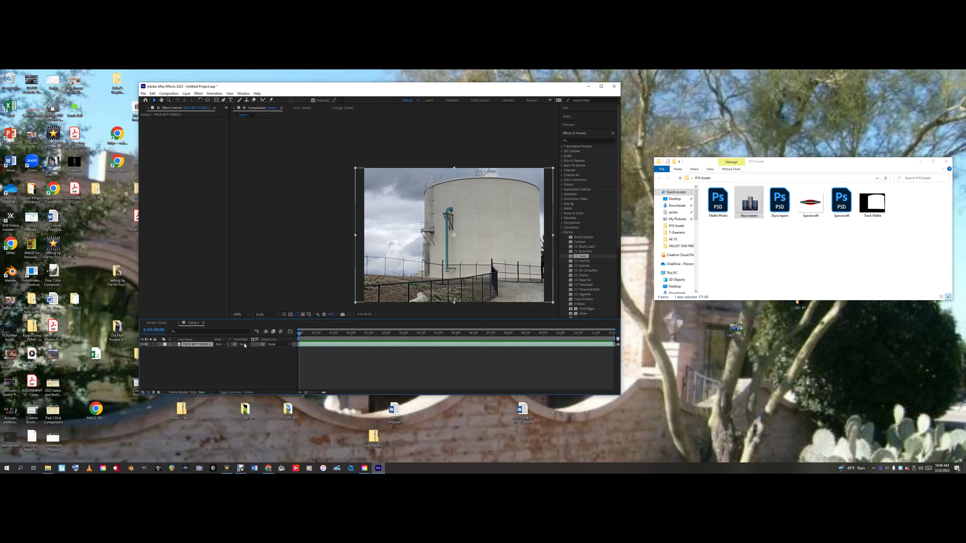
key("space")
key("space")
key("space")
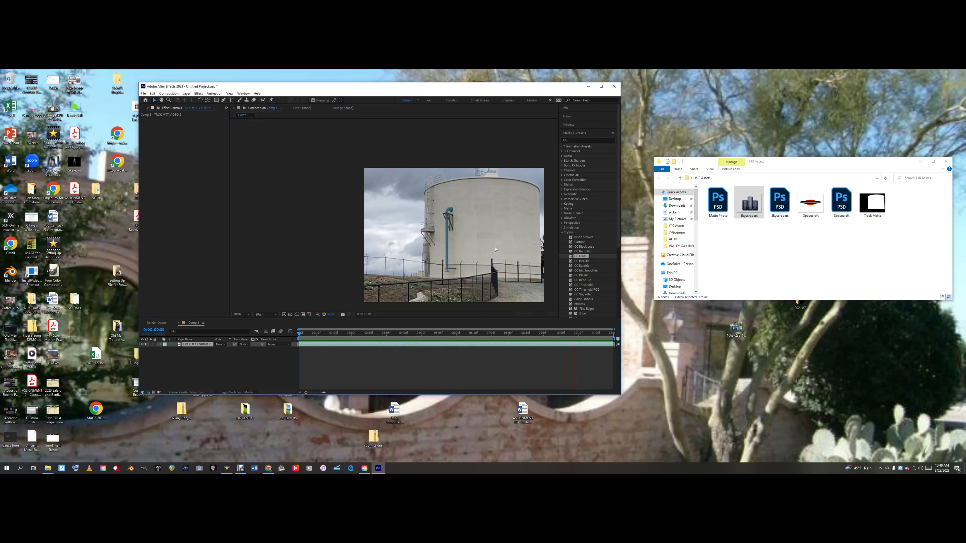
key("space")
key("Home")
Drop Track Matte.jpg from the asset folder into Comp 1, above the water tower video layer
left_click(872, 201)
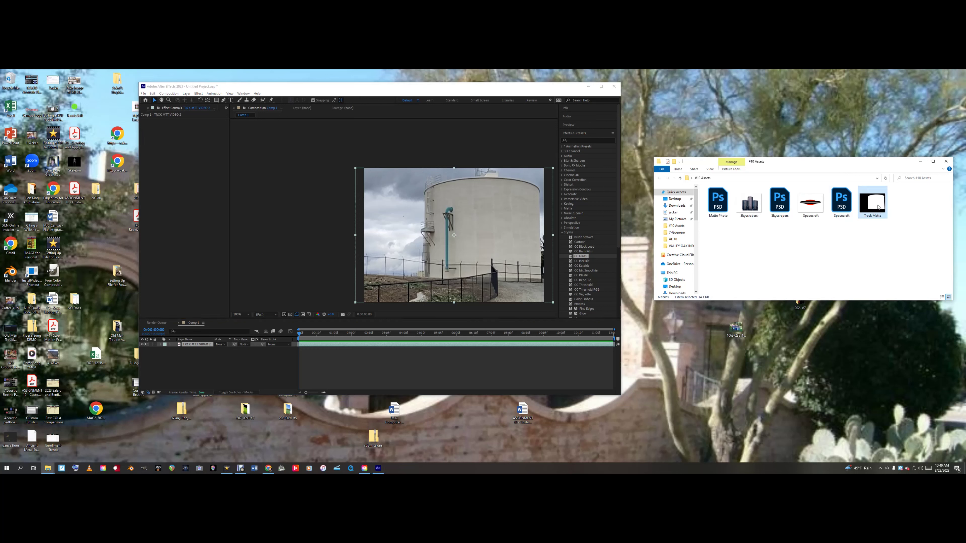
left_click_drag(873, 213, 216, 378)
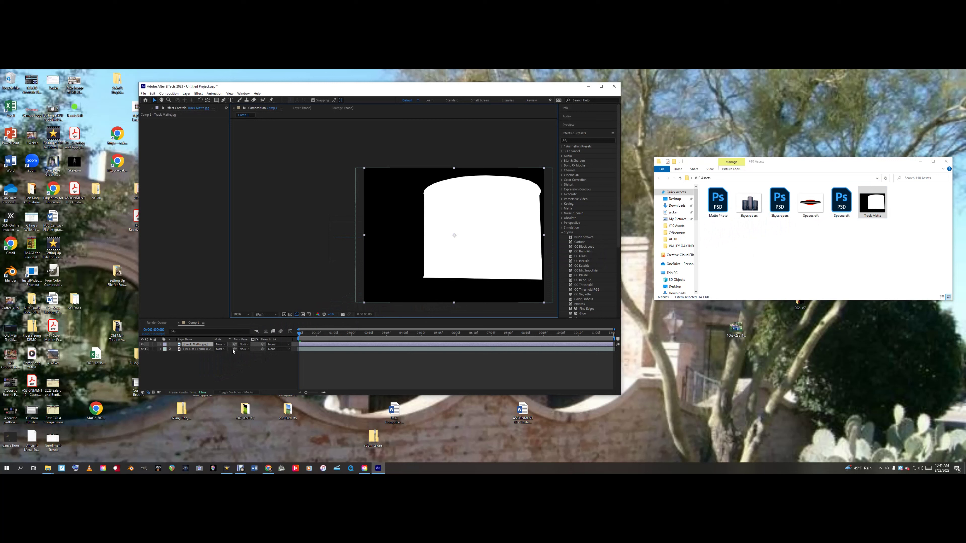
left_click(198, 345)
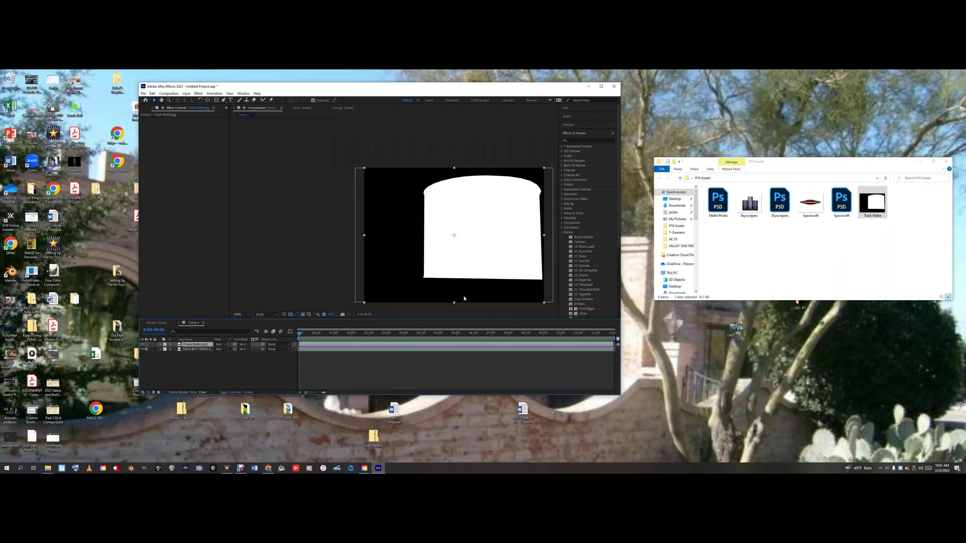
left_click(209, 349)
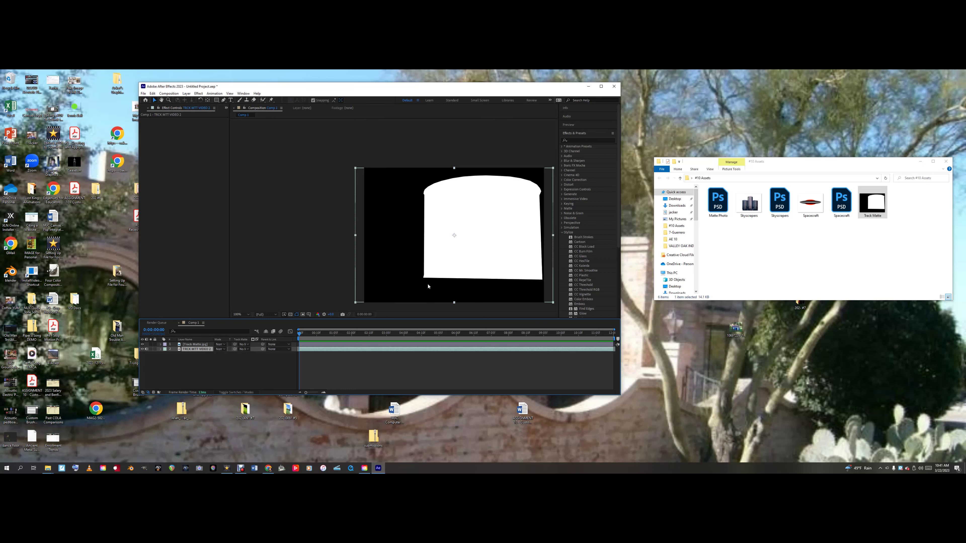
left_click(204, 343)
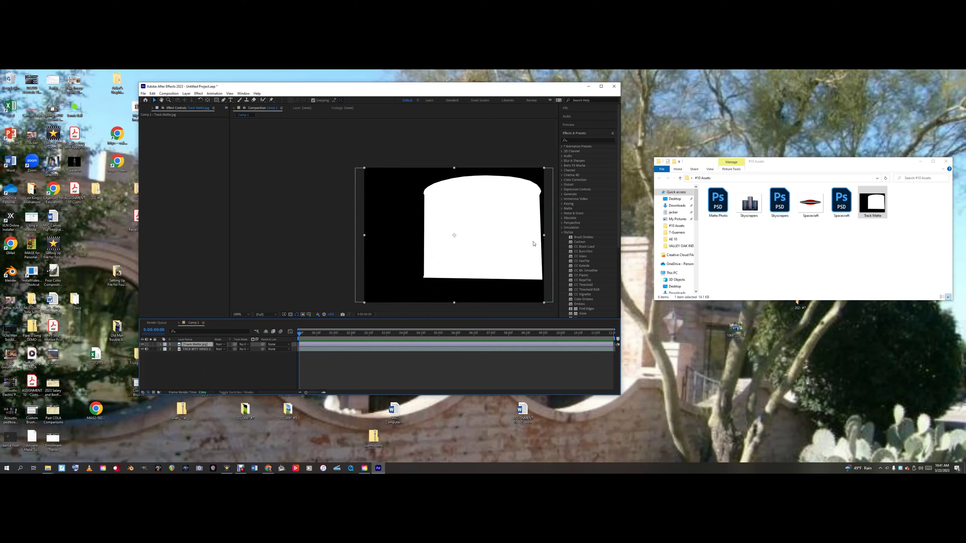
left_click(209, 348)
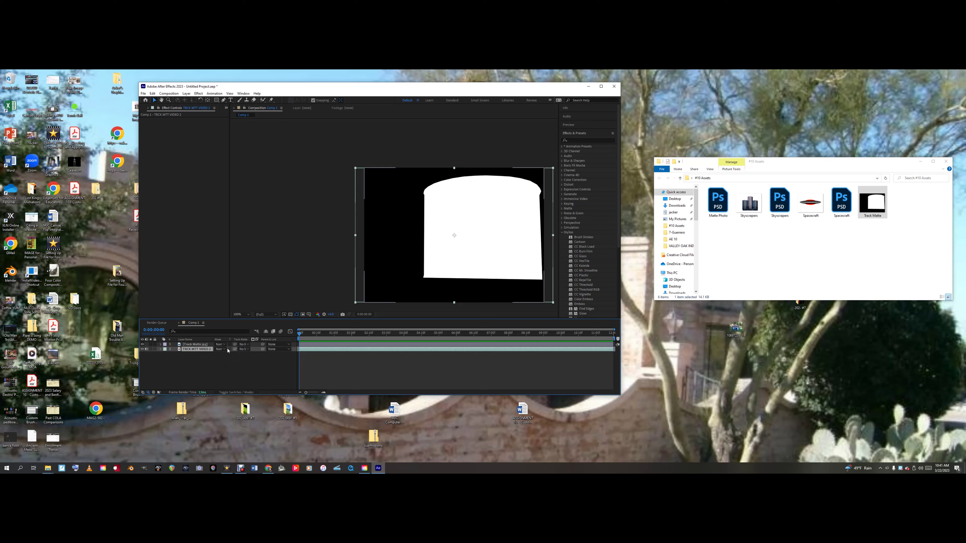
Set the water tower video's Track Matte to 1. Track Matte.jpg, then check the matte's shape by toggling its visibility
left_click(230, 393)
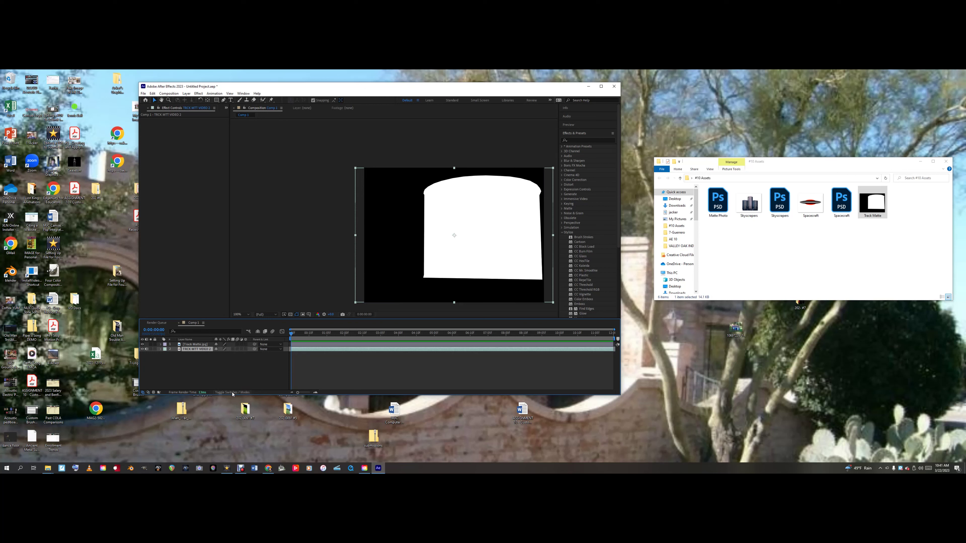
left_click(232, 393)
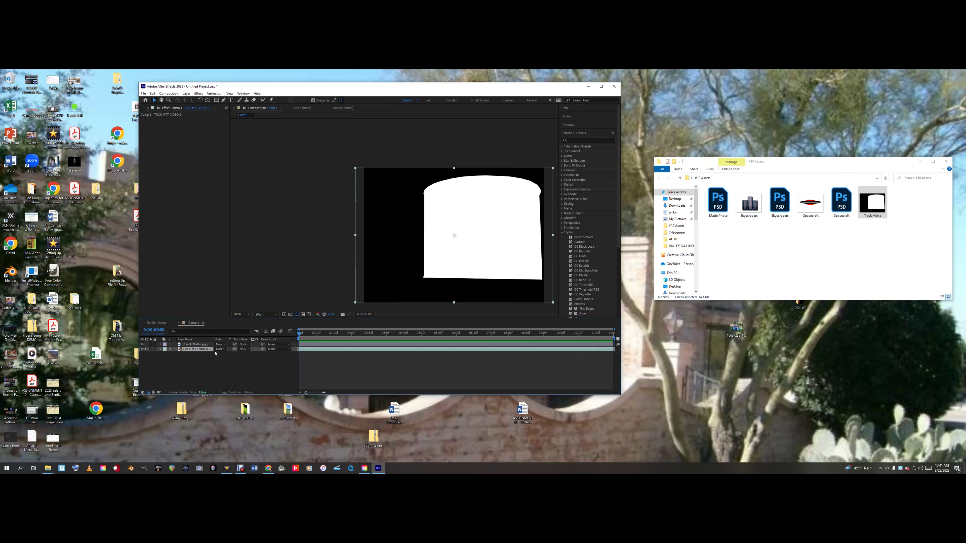
left_click(248, 349)
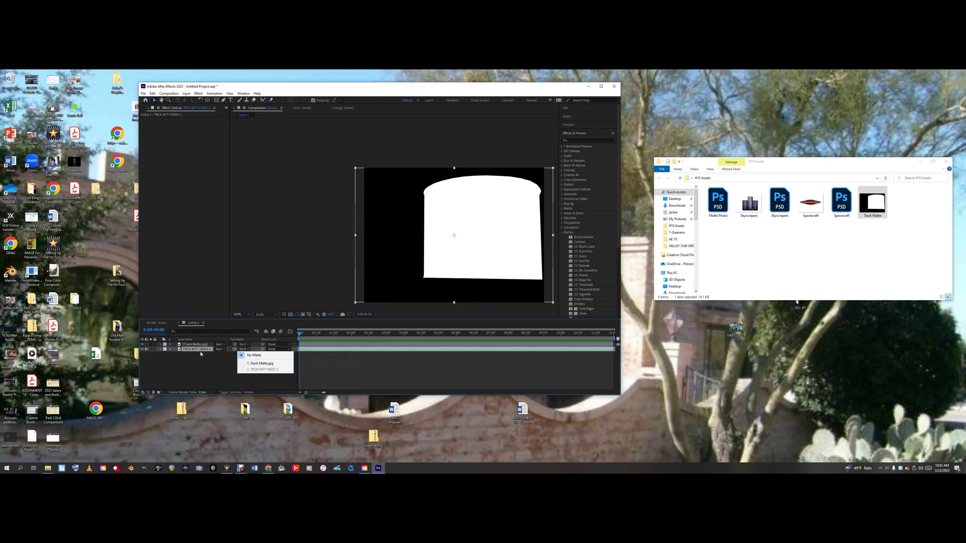
left_click(257, 364)
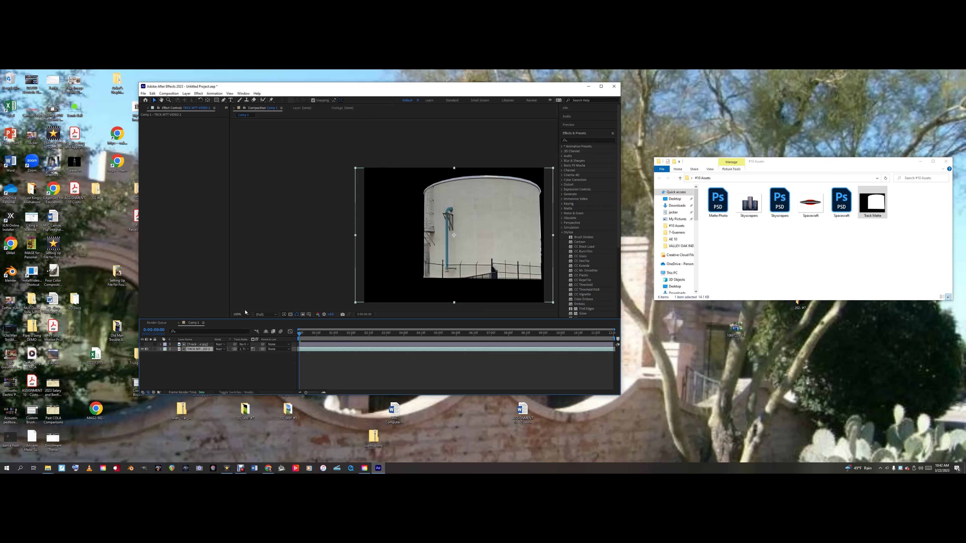
left_click(198, 344)
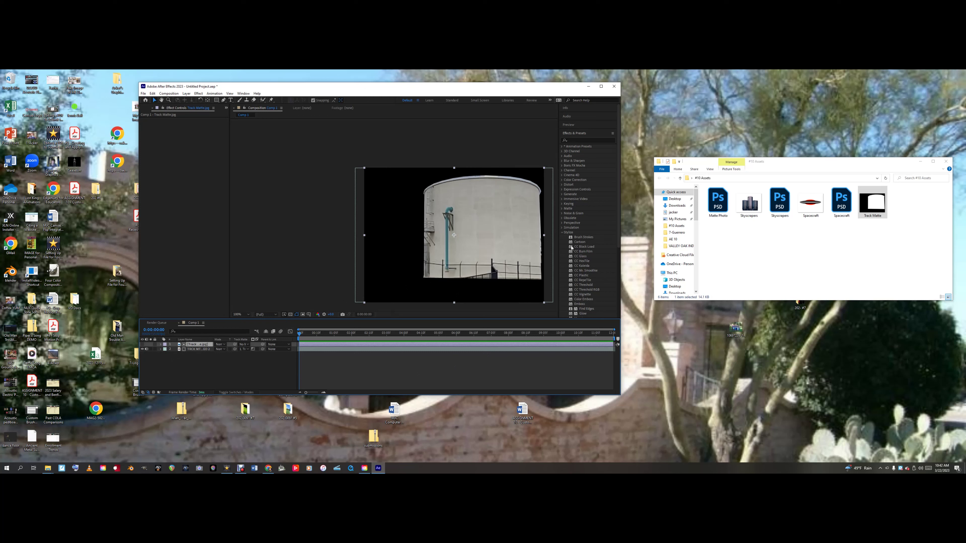
left_click(143, 344)
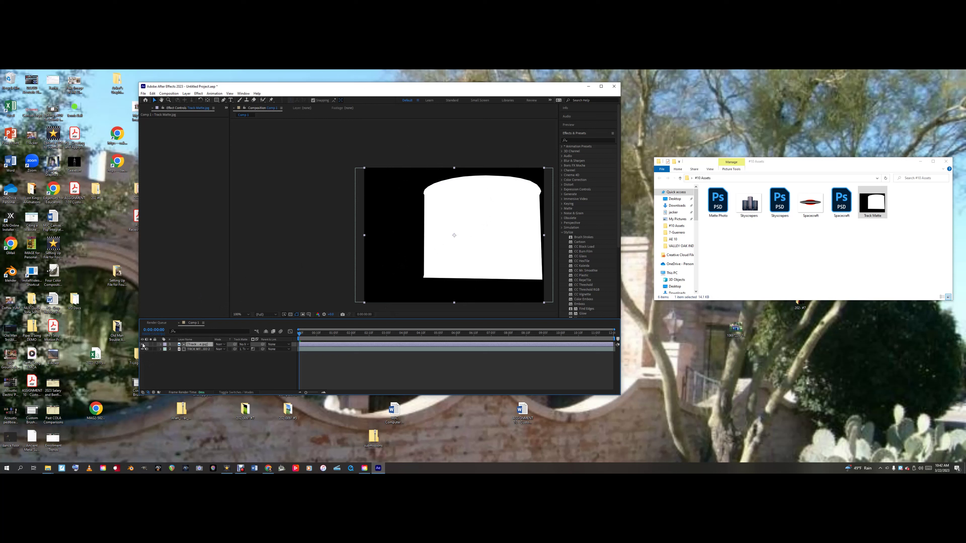
left_click(143, 344)
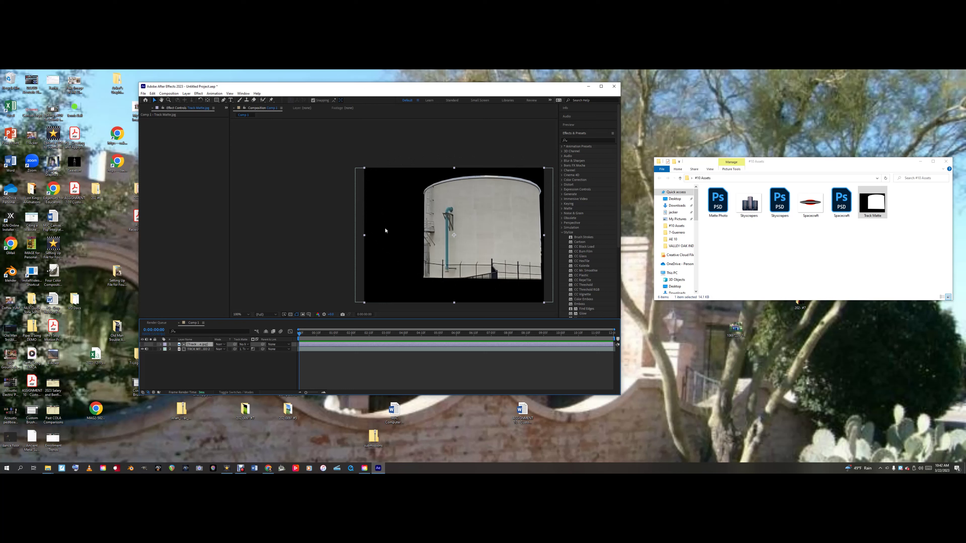
left_click(196, 350)
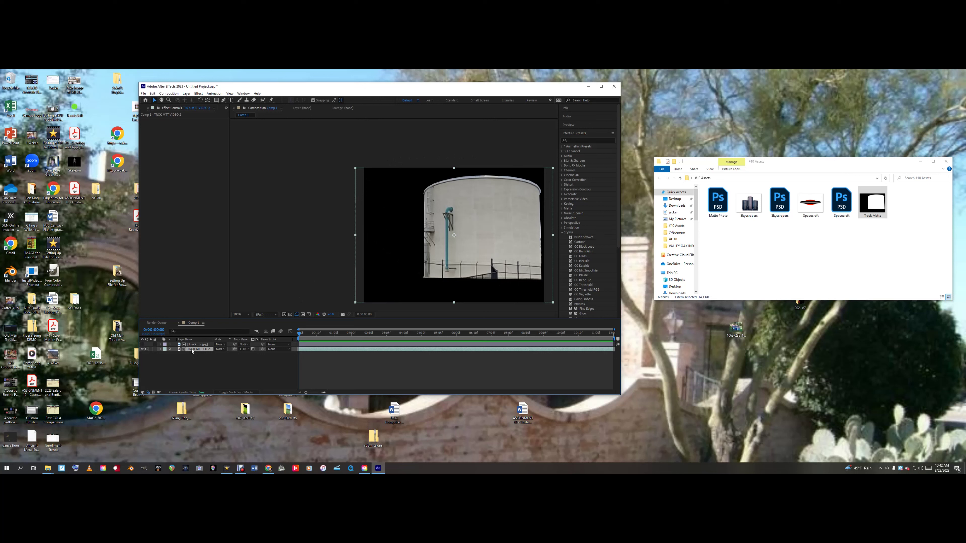
Duplicate the video layer with Ctrl+D, set the lower copy to No Matte, and preview
key("ctrl+d")
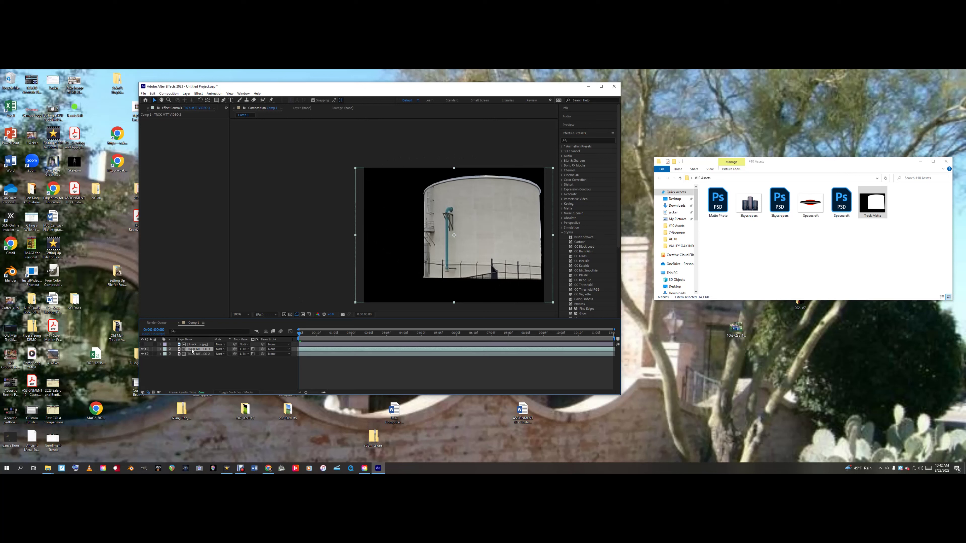
left_click(204, 354)
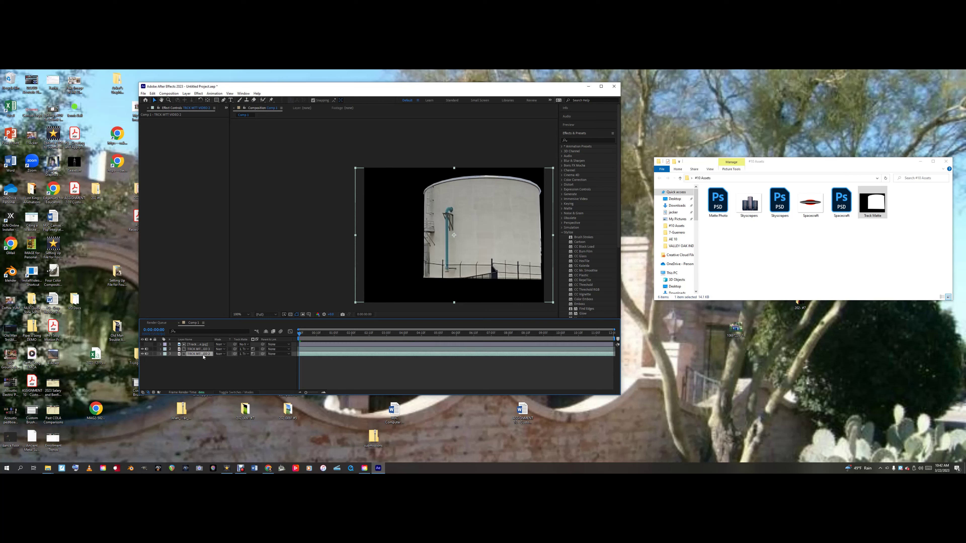
left_click(247, 354)
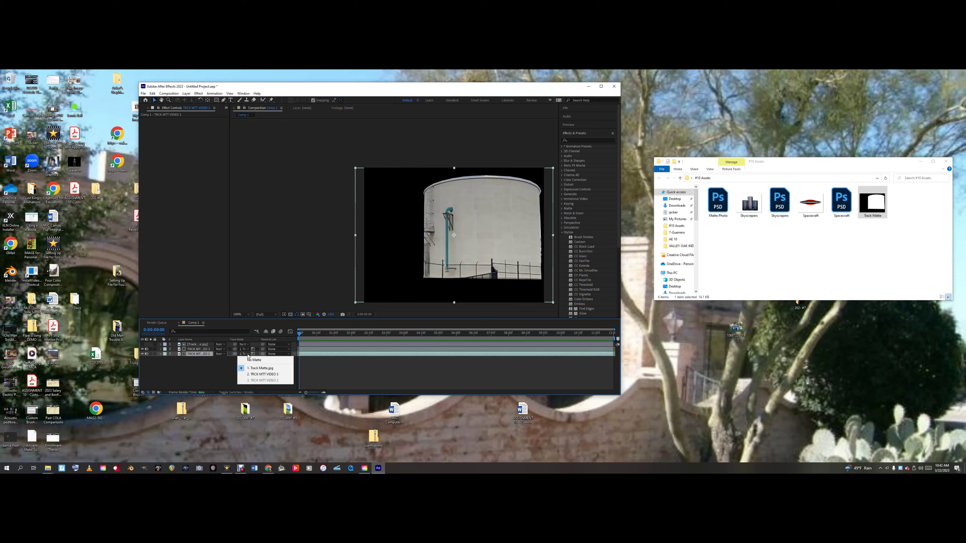
left_click(254, 360)
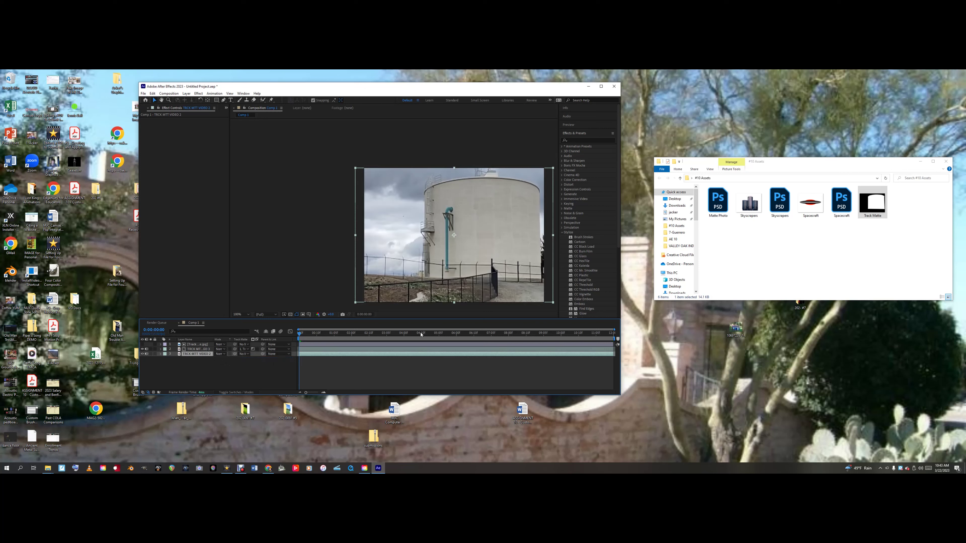
key("space")
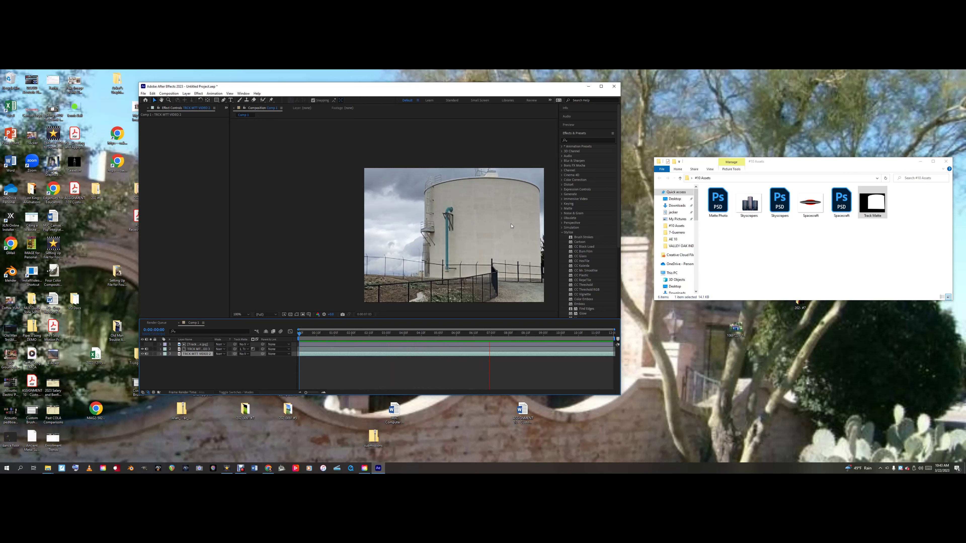
Compare the Track Matte layer's visibility and try the top copy's matte as alpha and luma
left_click(436, 275)
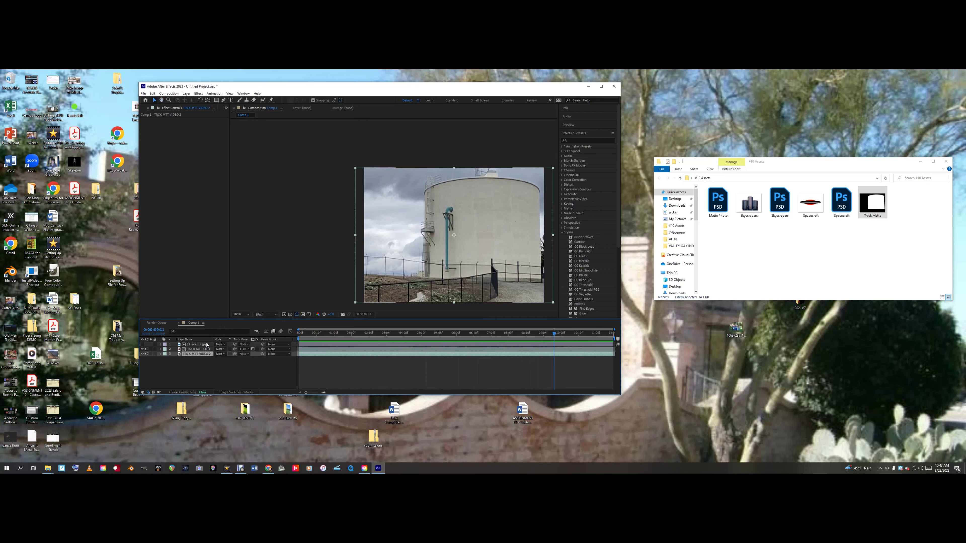
left_click(142, 345)
left_click(142, 344)
left_click(201, 350)
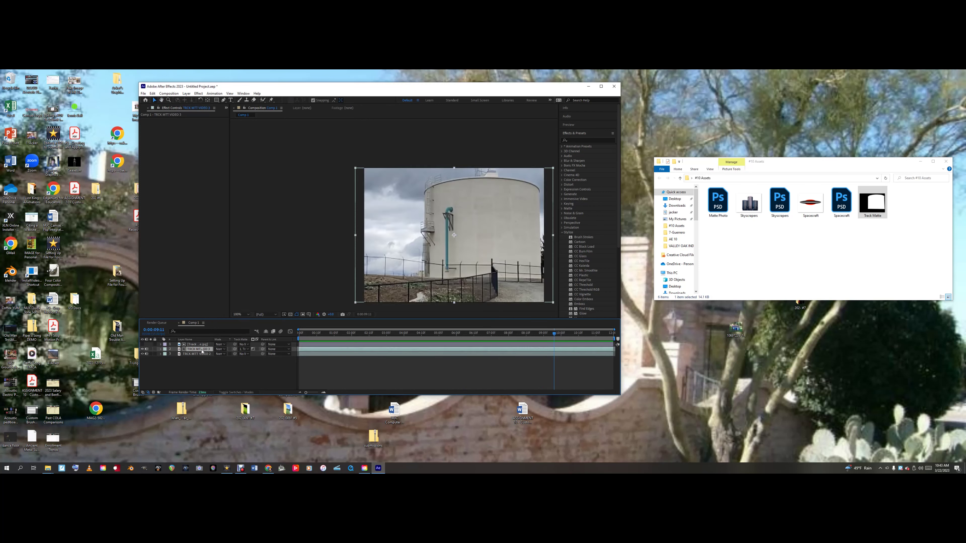
left_click(248, 349)
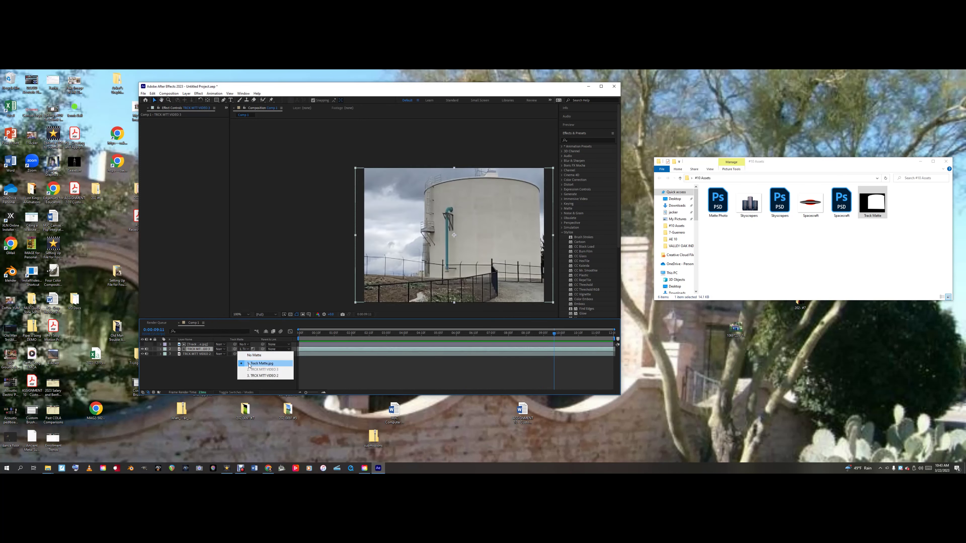
left_click(196, 372)
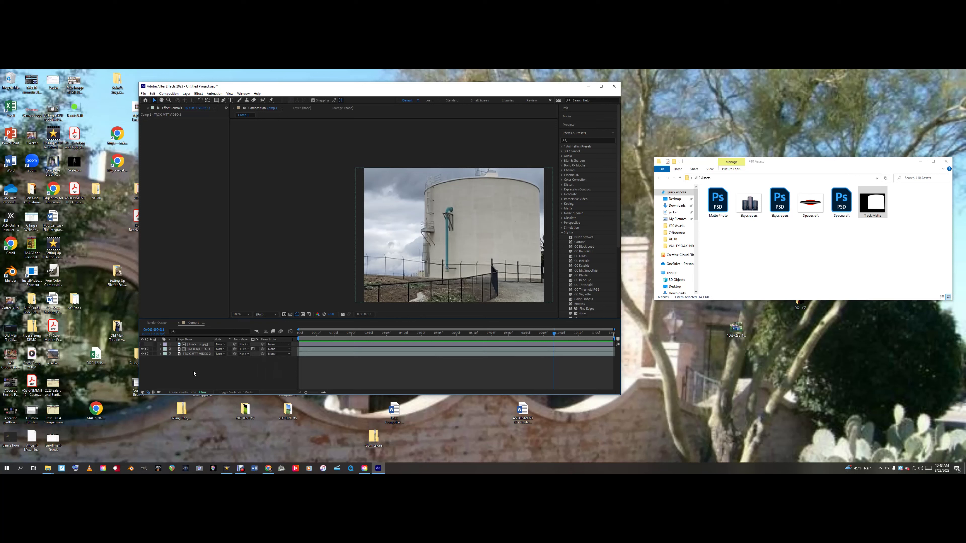
left_click(253, 350)
left_click(253, 350)
Set the tower copy's track matte to Luma Matte and turn on TRCK MTT VIDEO 2's visibility
left_click(244, 353)
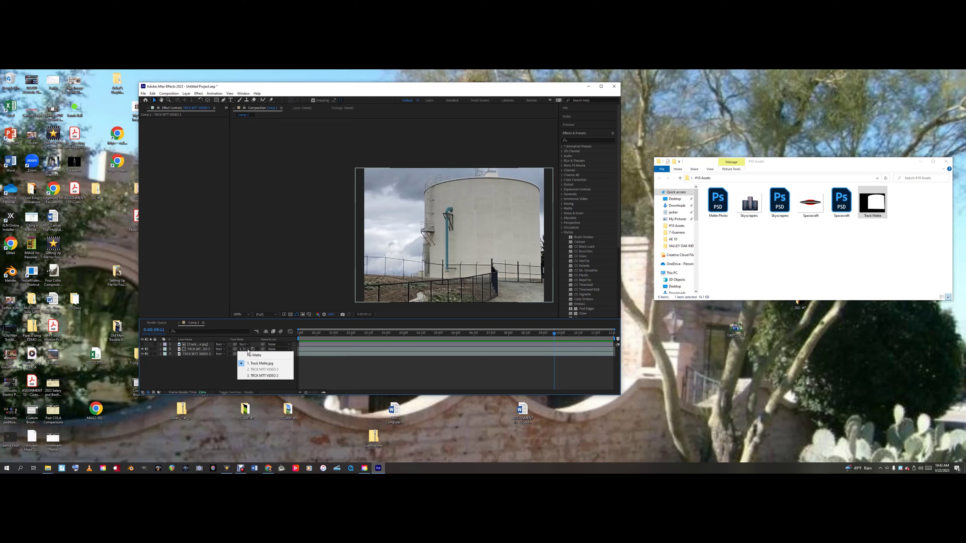
left_click(253, 350)
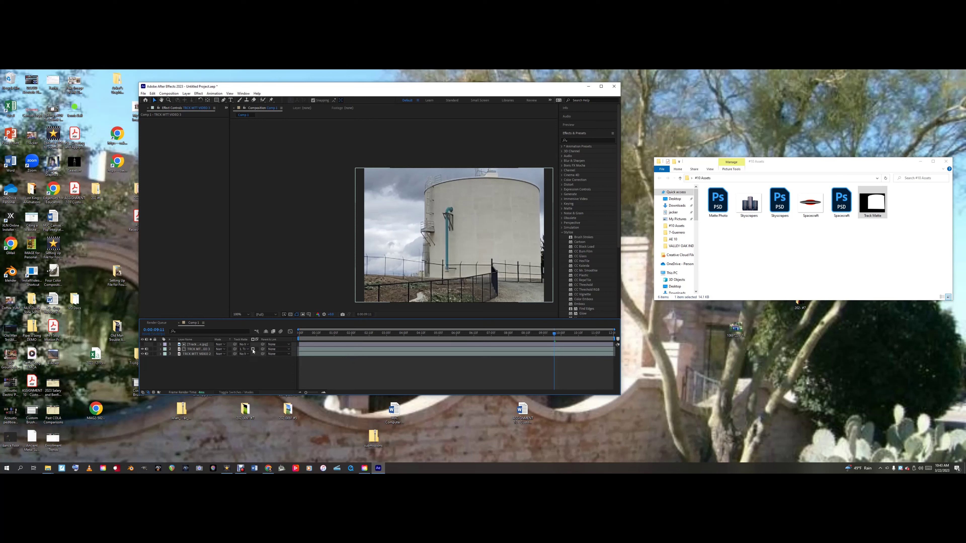
left_click(143, 344)
left_click(143, 344)
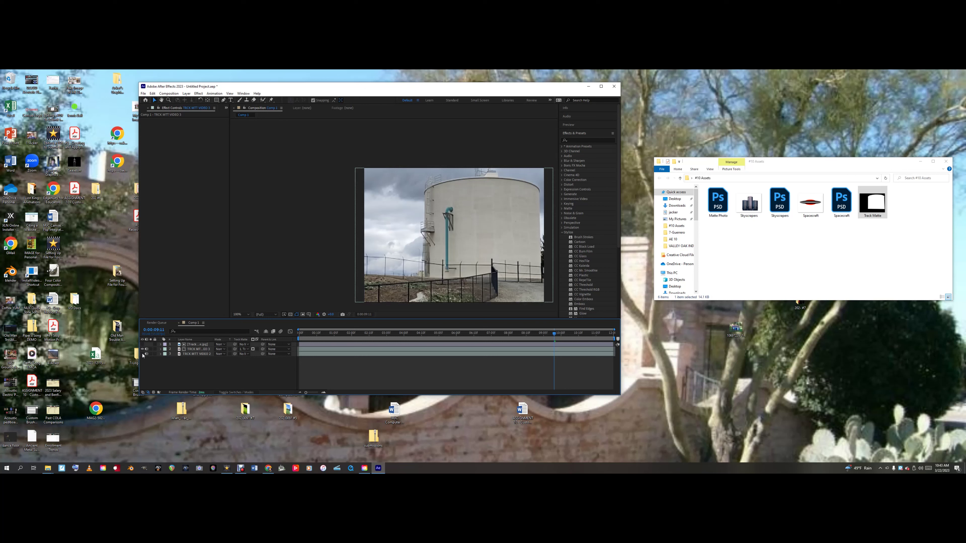
left_click(252, 349)
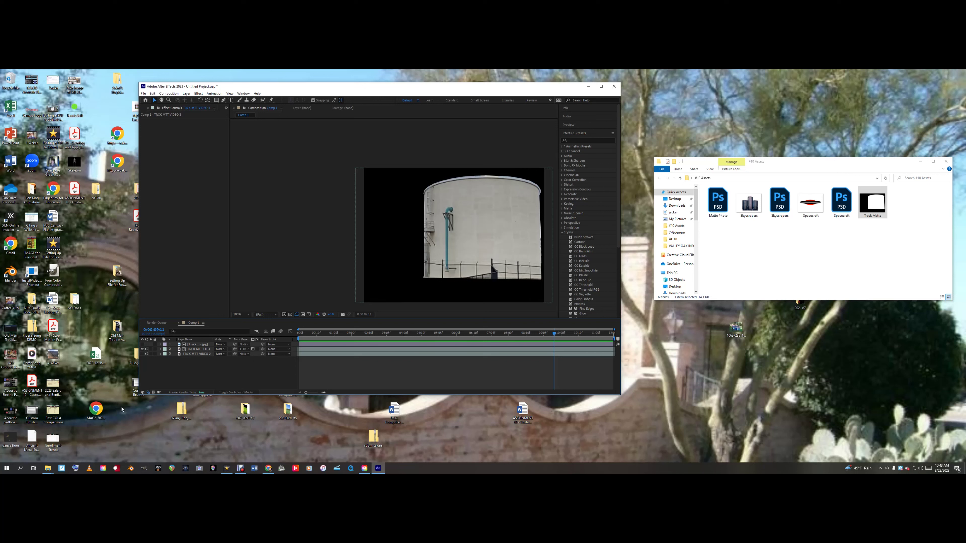
left_click(197, 354)
left_click(142, 354)
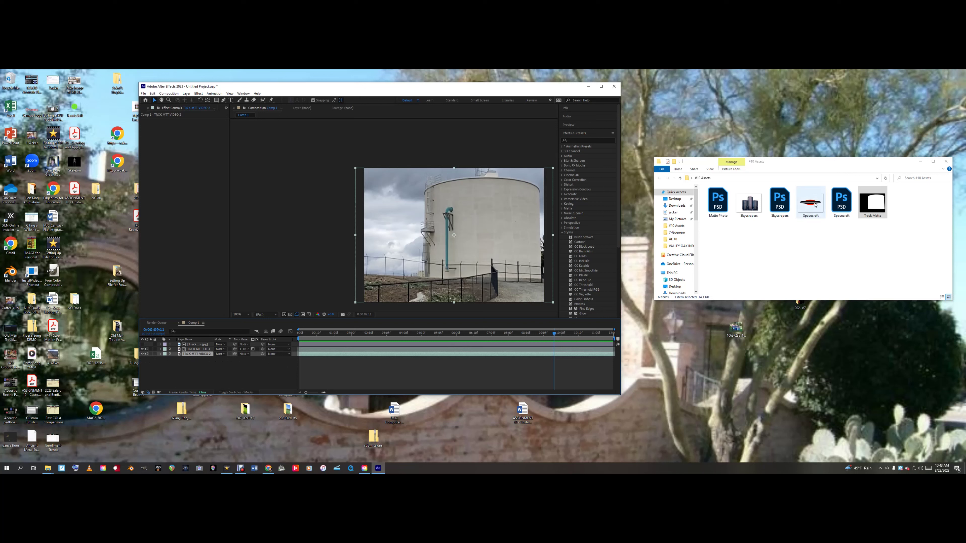
Drag the Spacecraft image from File Explorer into the Comp 1 timeline as the top layer
left_click_drag(814, 205, 222, 380)
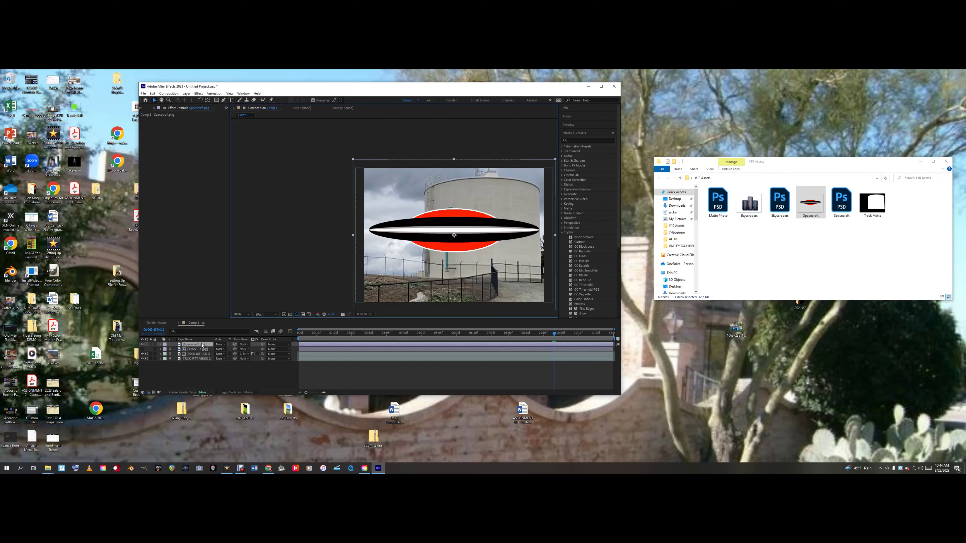
Move the Spacecraft layer down below the matted tower layers in the stack
left_click(203, 350)
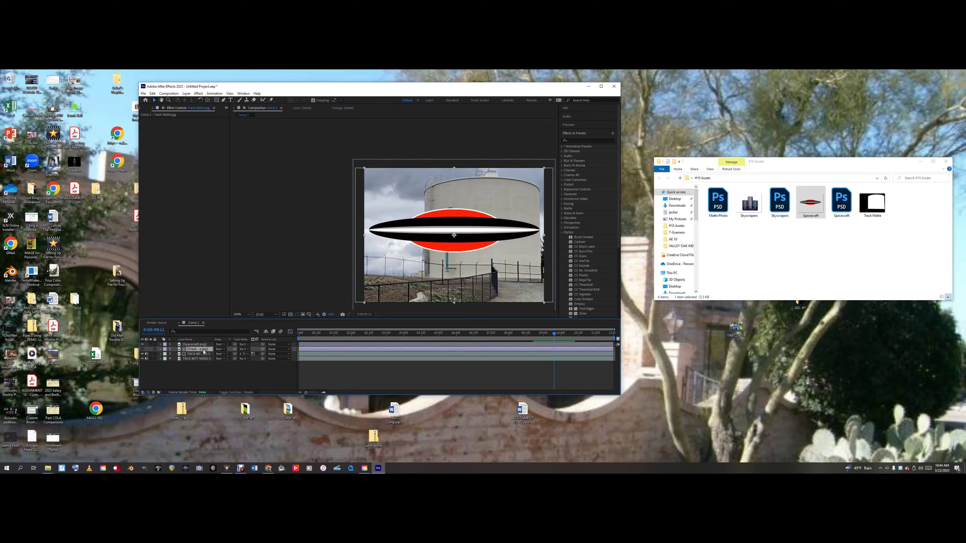
left_click(194, 358)
left_click(194, 354)
left_click_drag(193, 344, 194, 359)
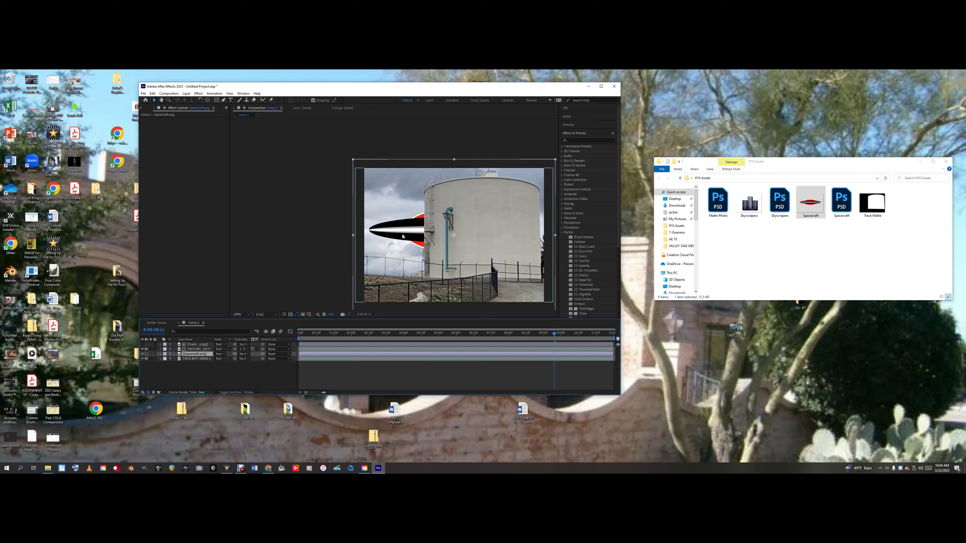
Shrink the spacecraft and place it left of the tank, then apply CC Glass
left_click_drag(402, 232, 311, 215)
left_click_drag(395, 216, 419, 236)
left_click_drag(318, 161, 380, 198)
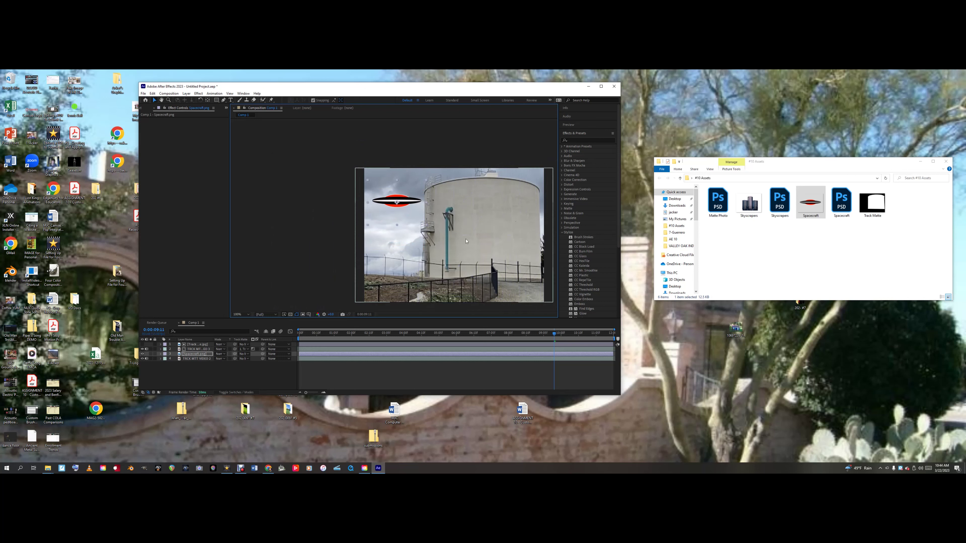
left_click(586, 257)
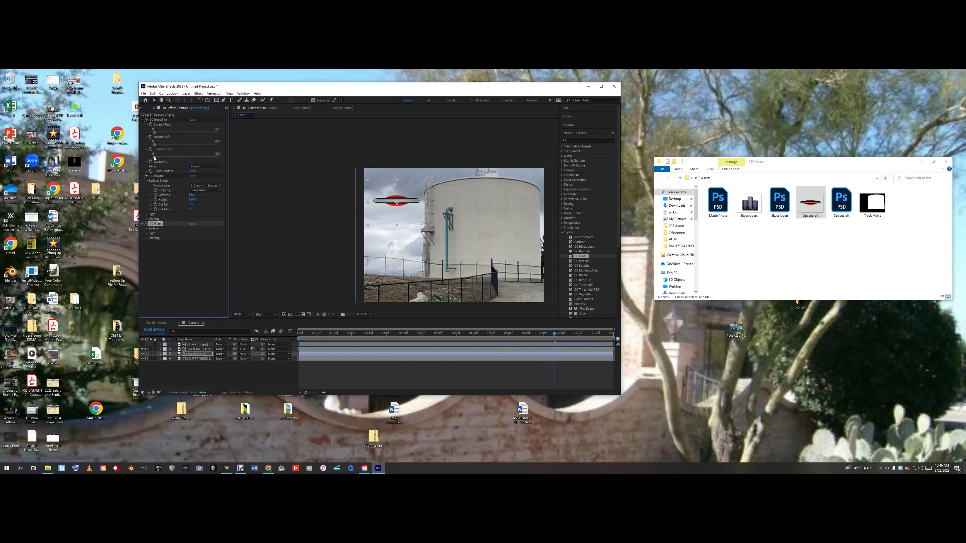
Set CC RepeTile Expand Right to 129 and Expand Down to 277, nudging the spacecraft into place
left_click(156, 148)
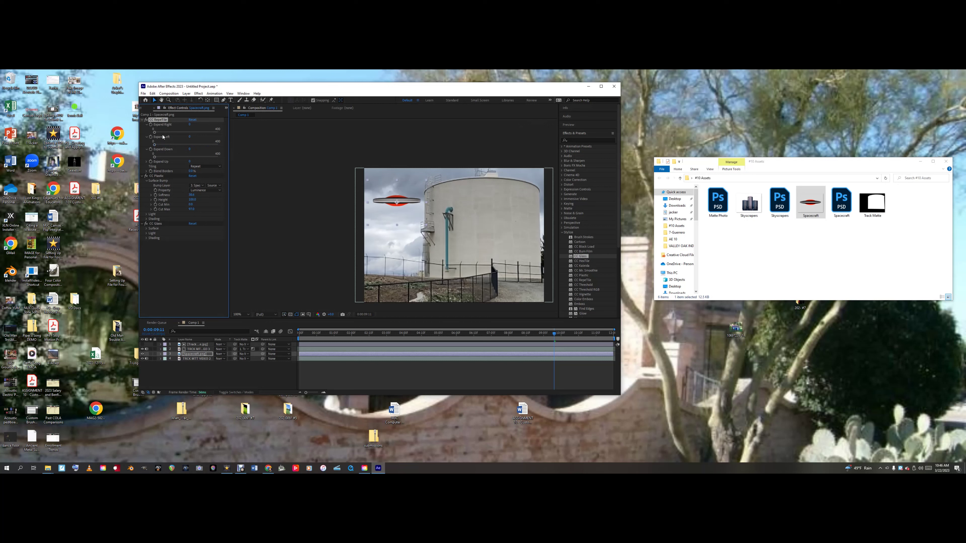
mouse_move(154, 133)
left_mouse_down()
mouse_move(214, 135)
mouse_move(143, 141)
left_mouse_up()
left_click_drag(190, 166, 207, 164)
mouse_move(397, 202)
left_mouse_down()
mouse_move(420, 201)
mouse_move(395, 198)
left_mouse_up()
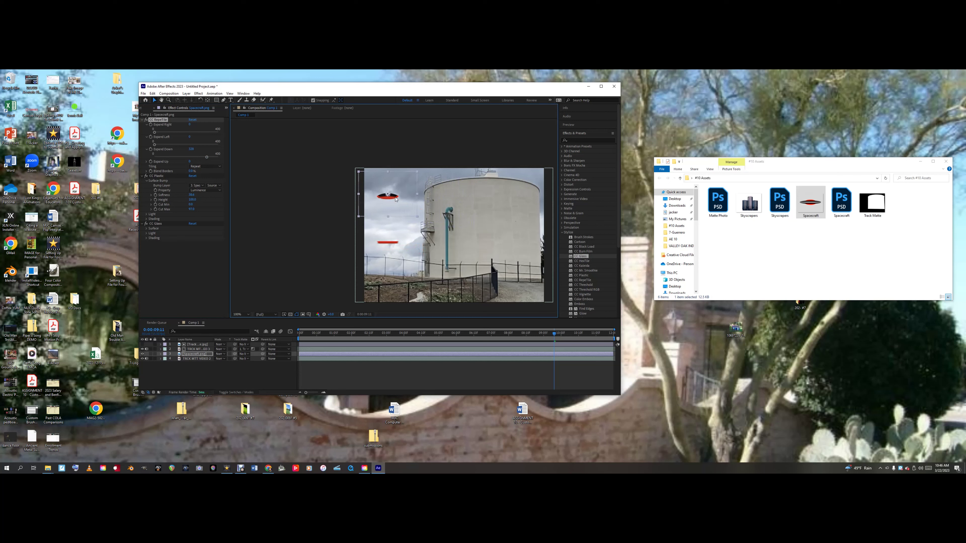
left_click_drag(207, 157, 186, 164)
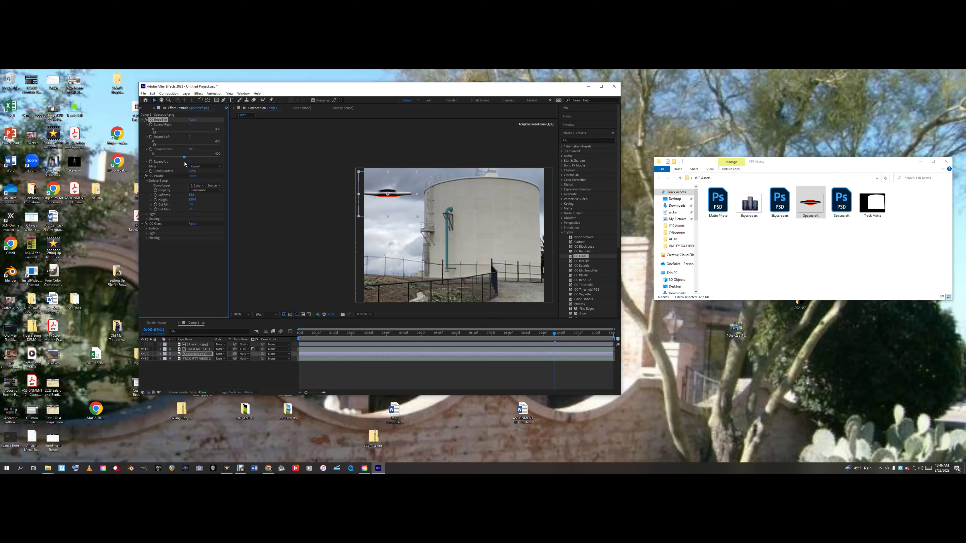
left_click_drag(391, 194, 399, 208)
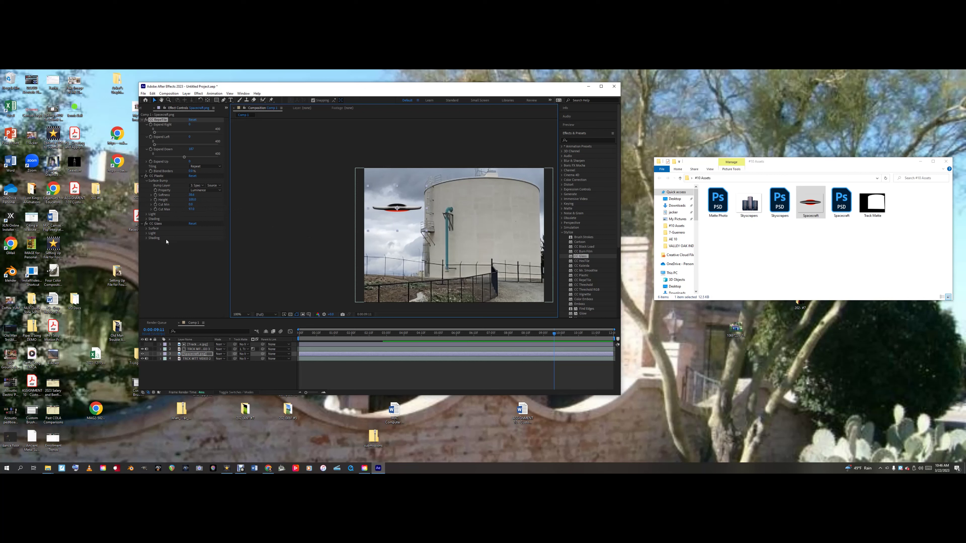
Set the CC Glass surface Softness to 40.4 and Height to -12
left_click(146, 229)
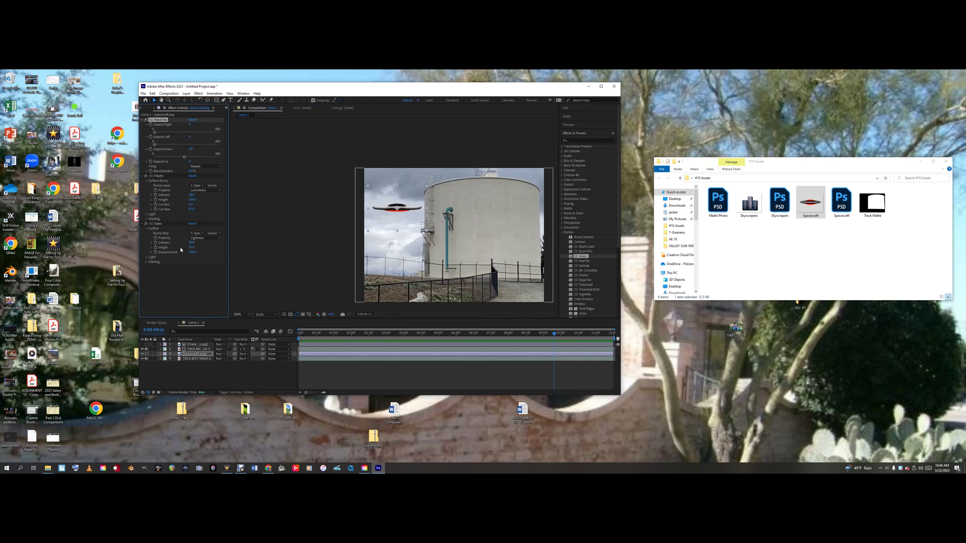
left_click_drag(191, 242, 224, 242)
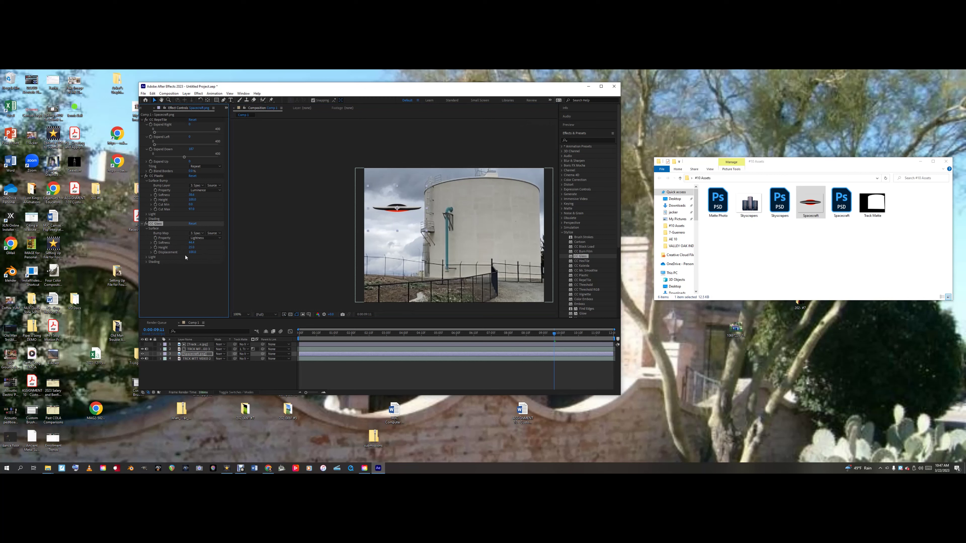
mouse_move(192, 248)
left_mouse_down()
mouse_move(171, 248)
mouse_move(209, 251)
mouse_move(179, 252)
mouse_move(199, 252)
left_mouse_up()
Lower the CC Glass Diffuse and tuck the spacecraft behind the tower's left edge, checking from 0:00:05:03
left_click(146, 262)
left_click_drag(192, 271, 178, 271)
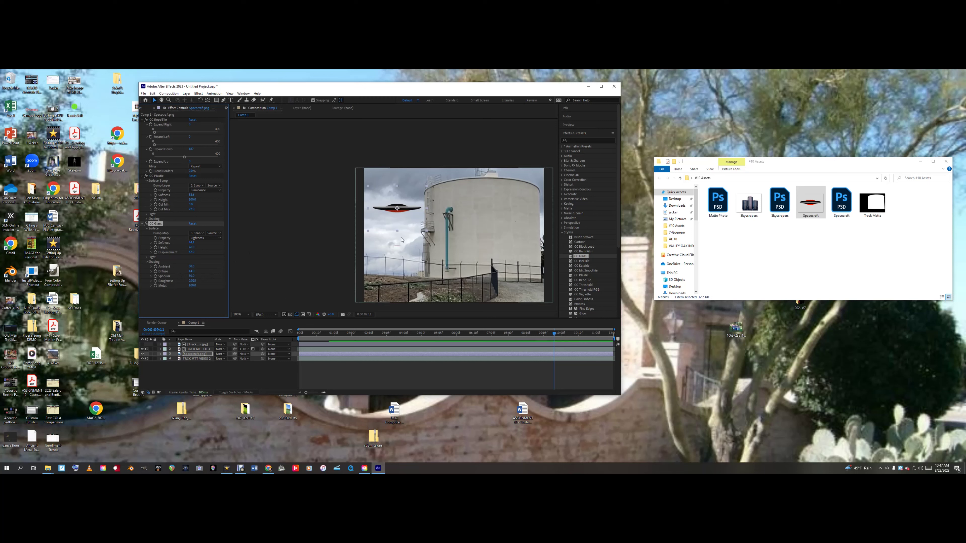
left_click_drag(403, 209, 454, 216)
mouse_move(425, 207)
left_mouse_down()
mouse_move(393, 200)
mouse_move(446, 205)
mouse_move(431, 202)
left_mouse_up()
left_click_drag(554, 337, 463, 334)
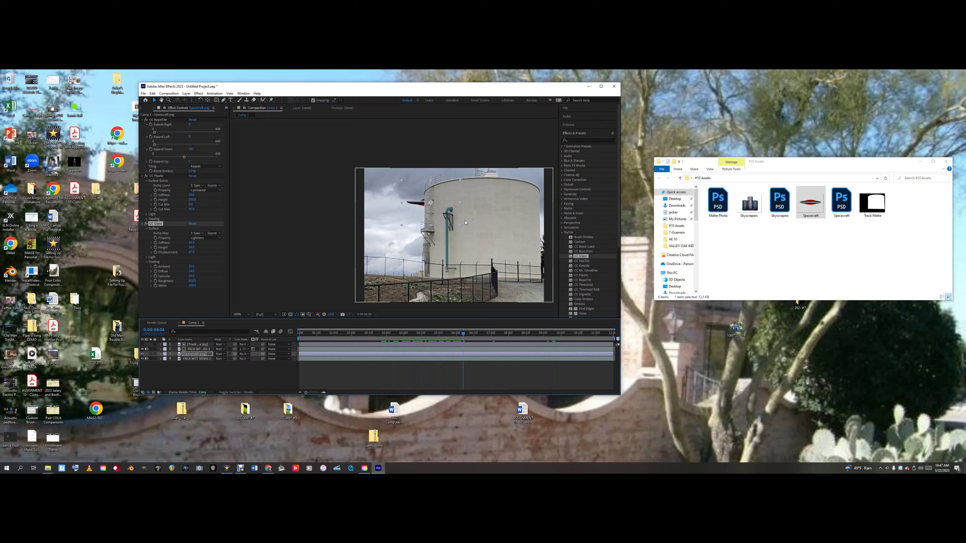
mouse_move(463, 335)
left_mouse_down()
mouse_move(538, 350)
mouse_move(456, 350)
left_mouse_up()
left_click_drag(421, 204, 450, 215)
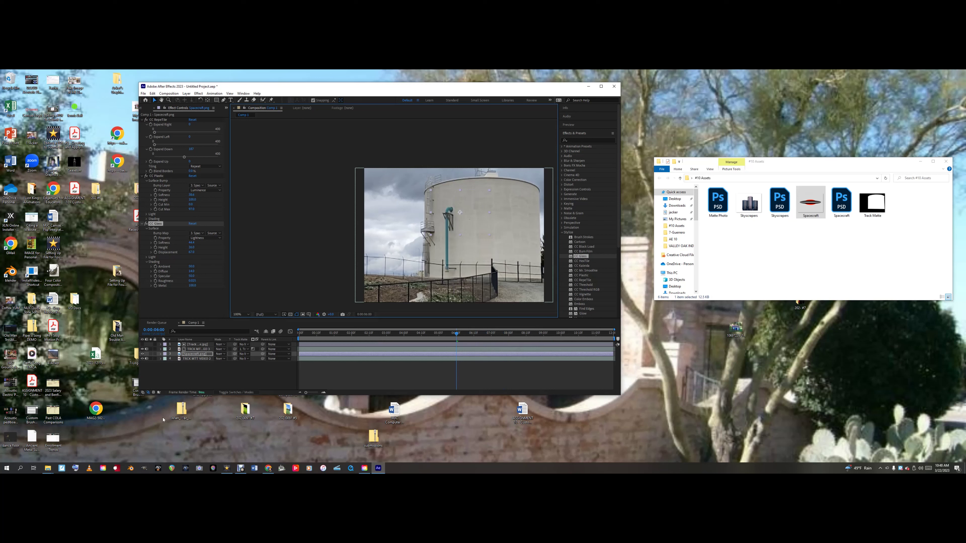
left_click(202, 349)
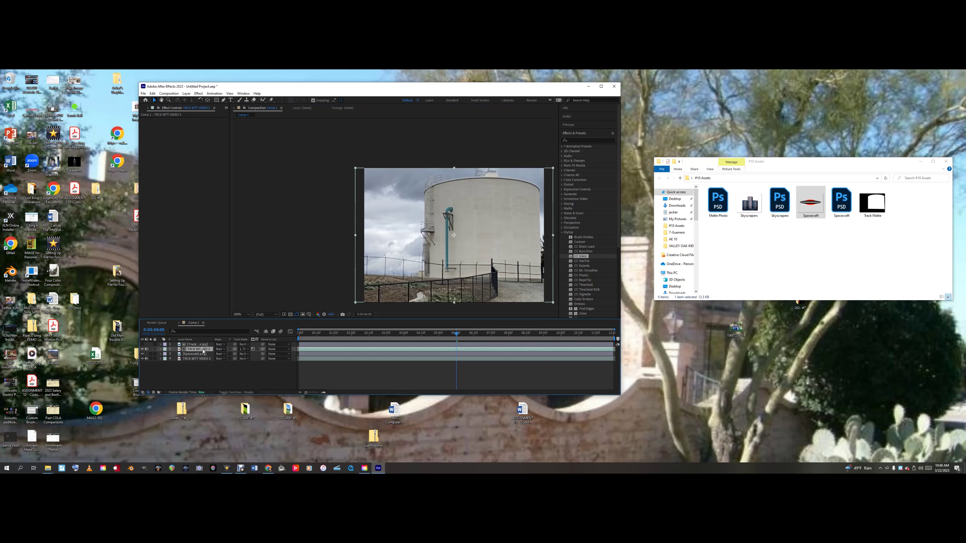
left_click(197, 345)
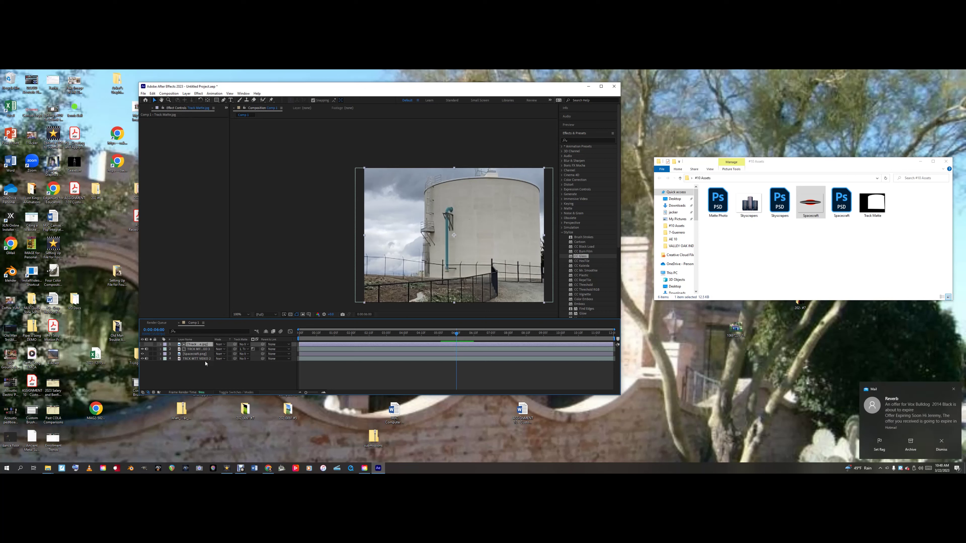
left_click(202, 349)
left_click(203, 358)
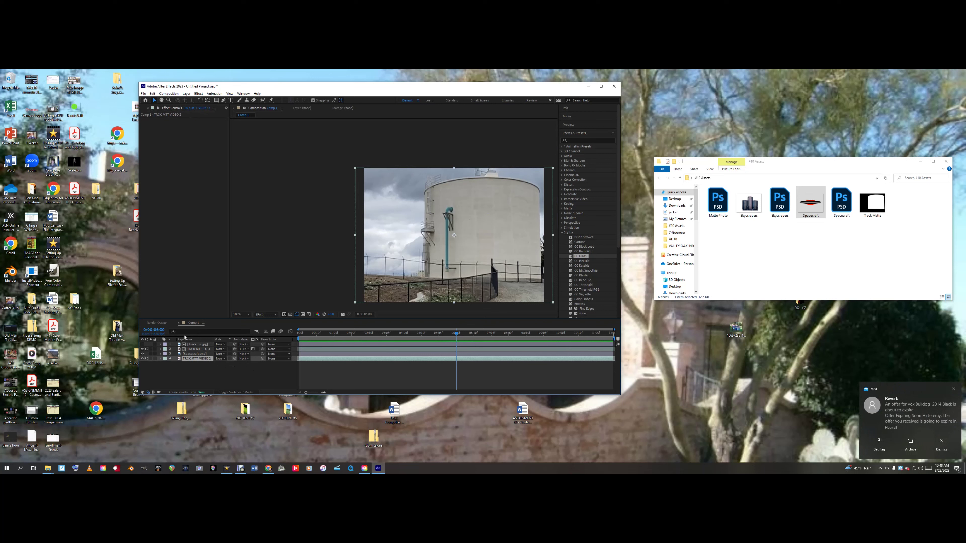
left_click(142, 345)
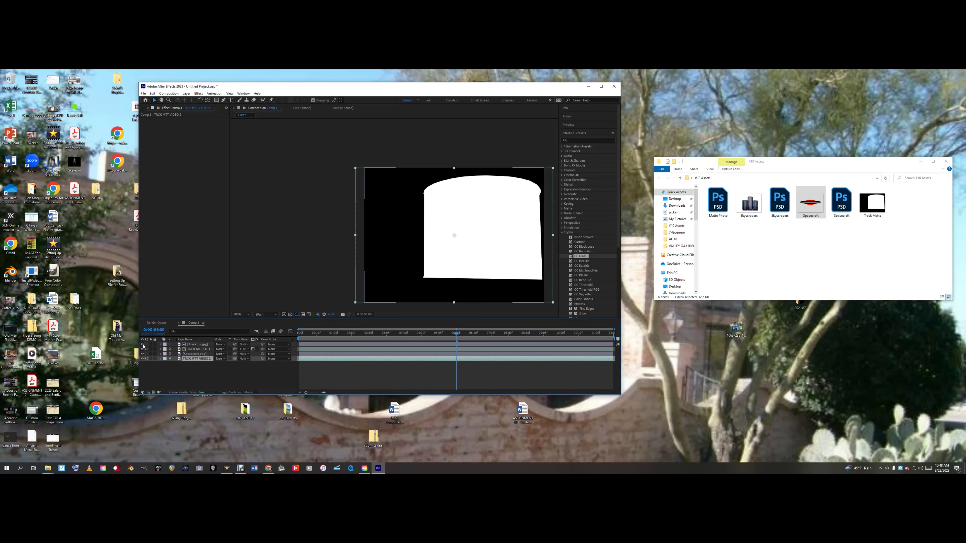
left_click(143, 344)
left_click(182, 349)
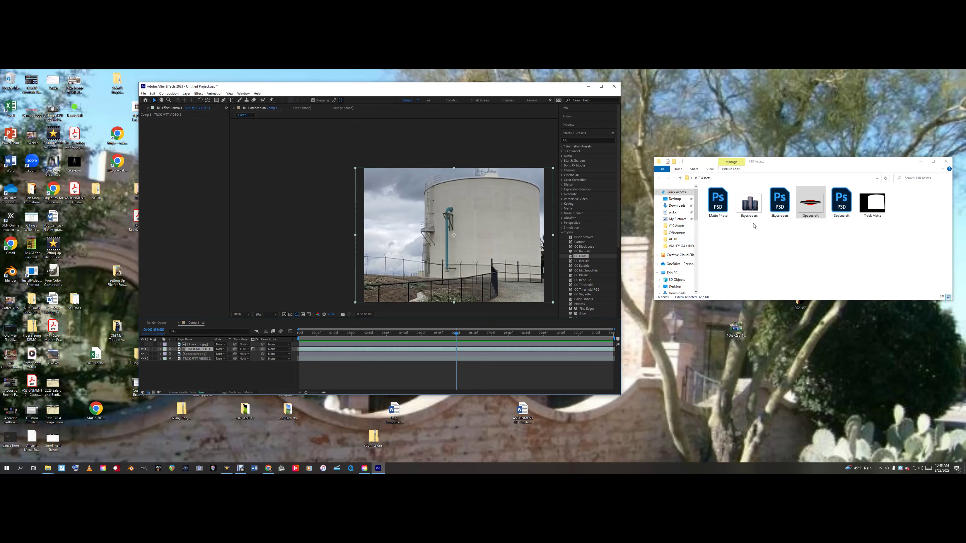
Import the Skyscrapers image into Comp 1 and move its layer below Spacecraft.png
left_click(753, 207)
left_click_drag(750, 206, 229, 379)
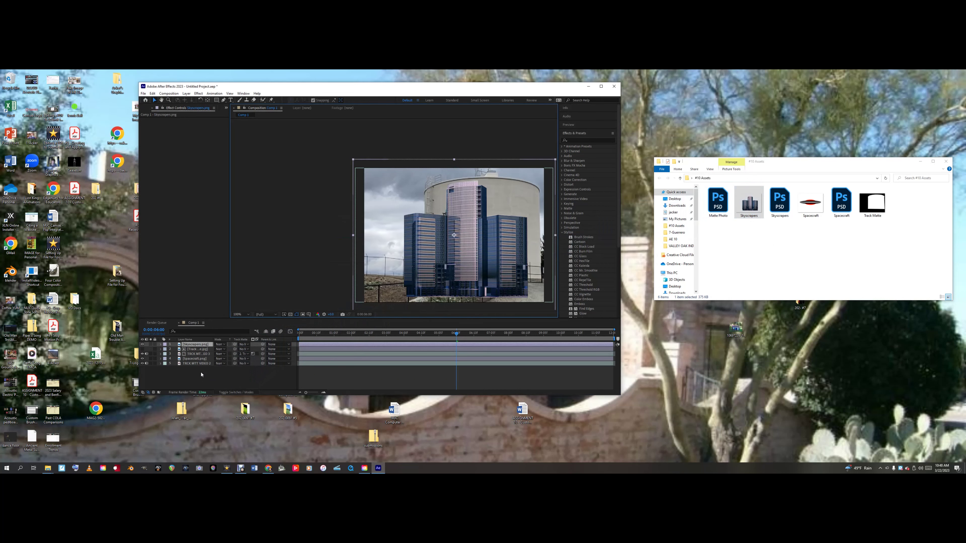
left_click(198, 359)
left_click_drag(198, 359, 198, 363)
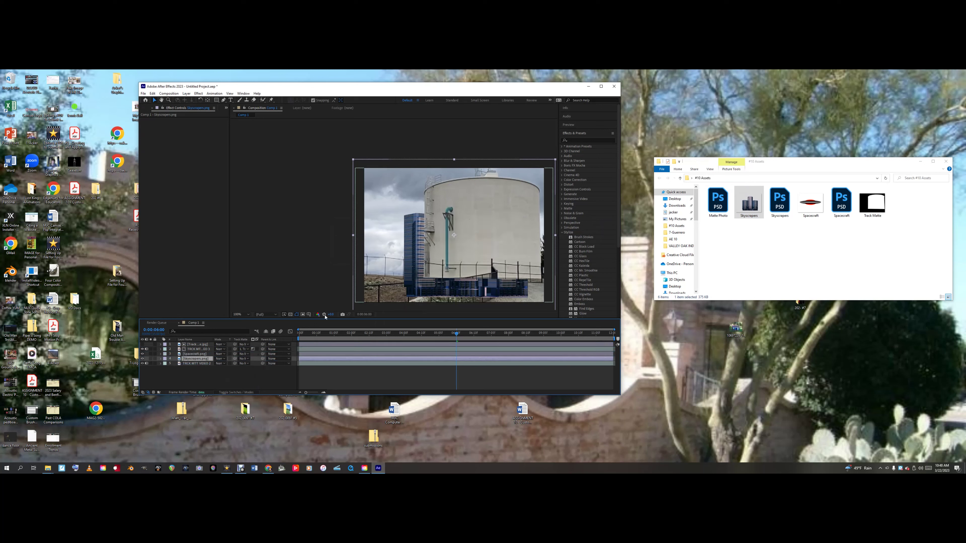